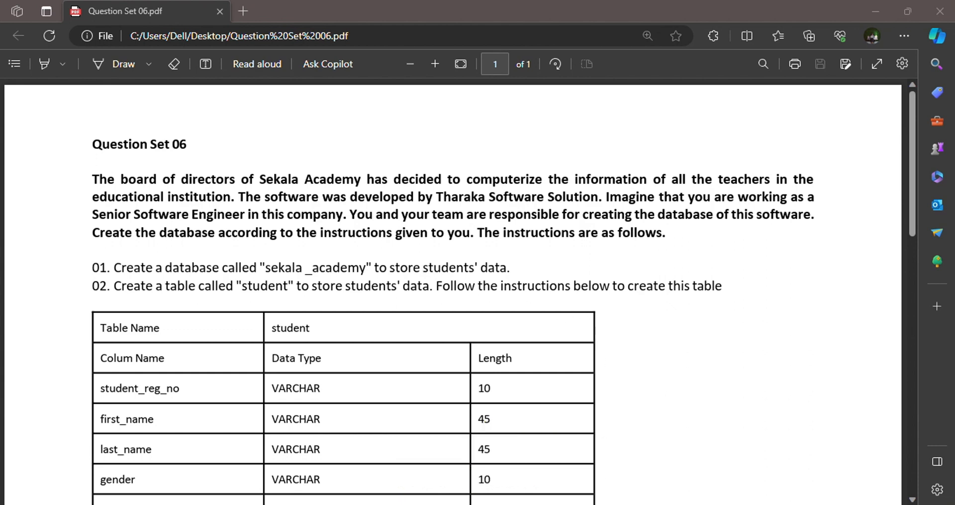
# Switch to HeidiSQL and create a new database named sekala_academy in the Db1 session.
pyautogui.hotkey('alt', 'Tab')
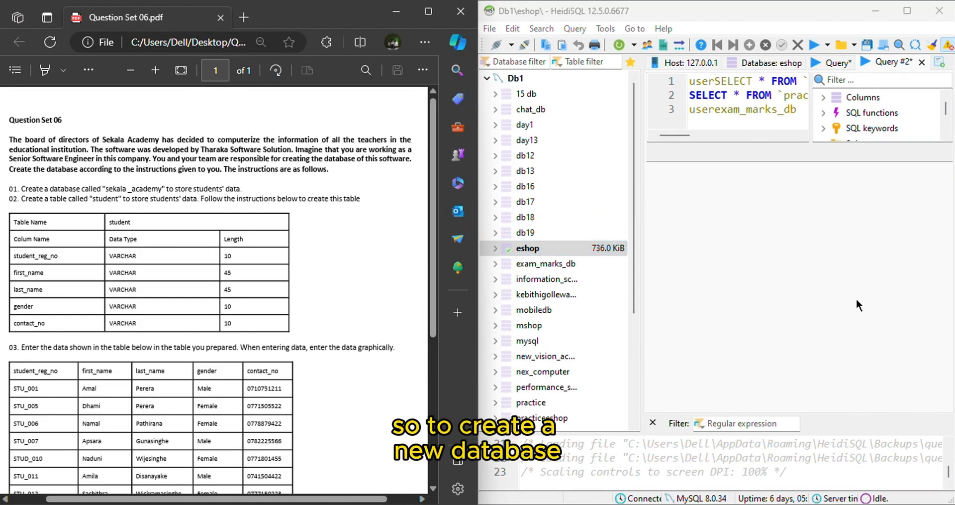
pyautogui.rightClick(522, 79)
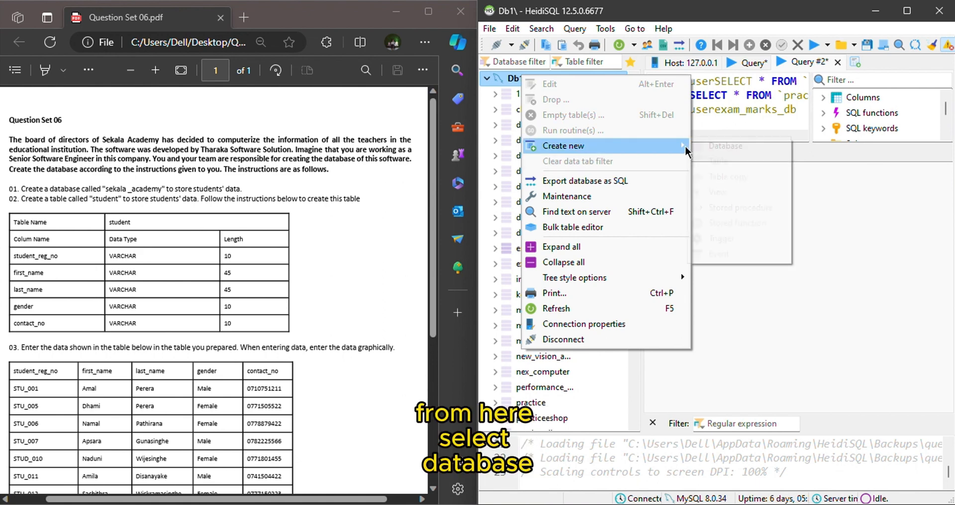
pyautogui.click(711, 151)
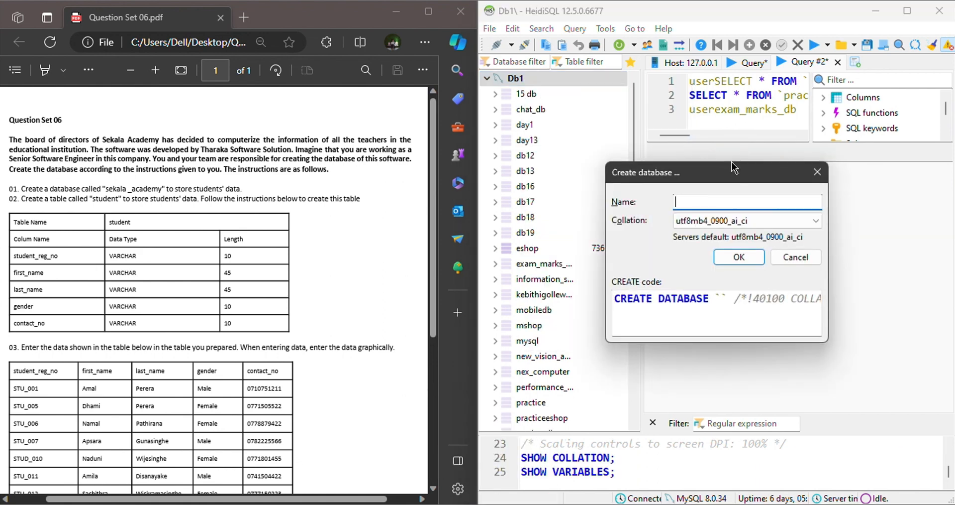
pyautogui.write('sekala')
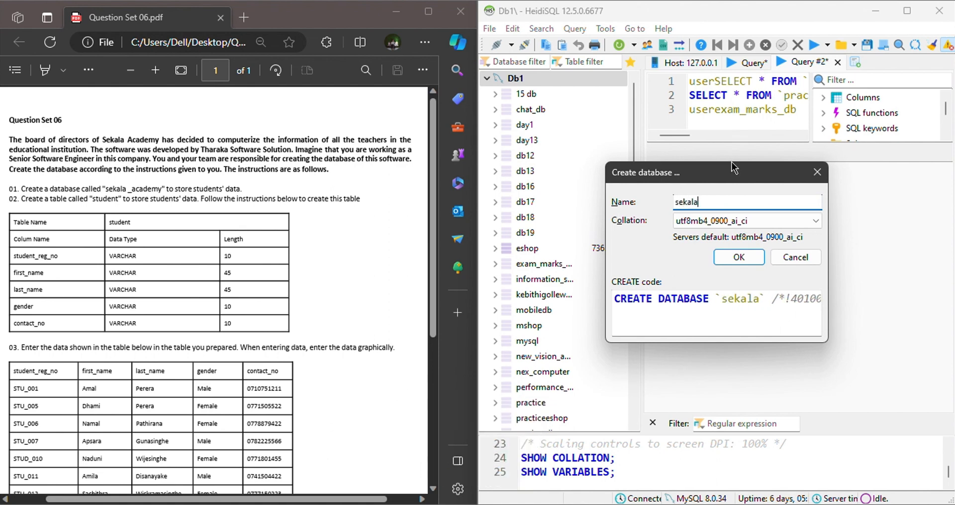
pyautogui.write('_academy')
pyautogui.press('Return')
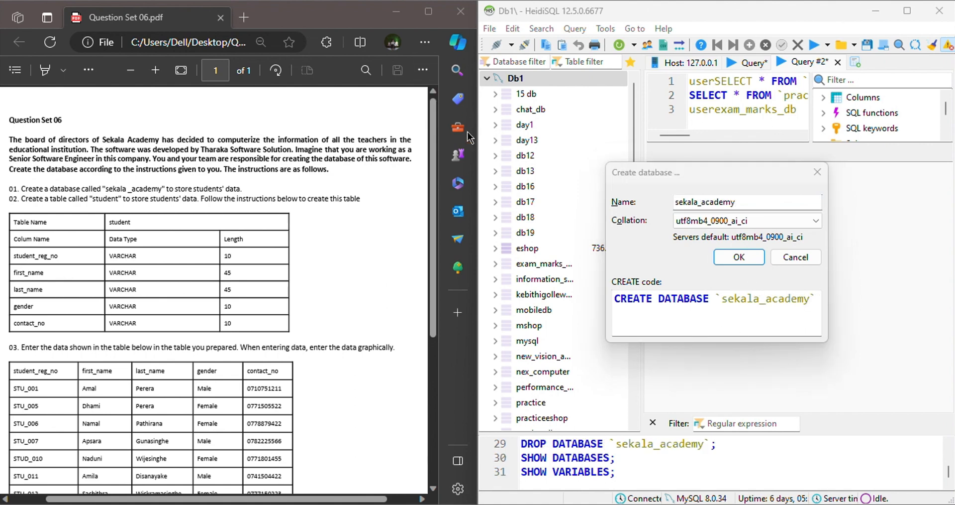
pyautogui.click(721, 253)
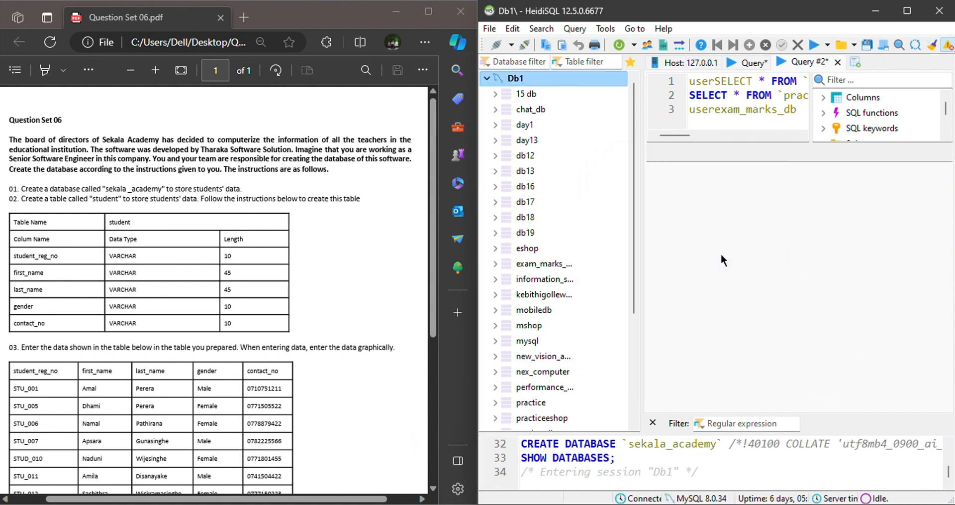
# Start a new table in the sekala_academy database and name it student.
pyautogui.scroll(-4, 613, 317)
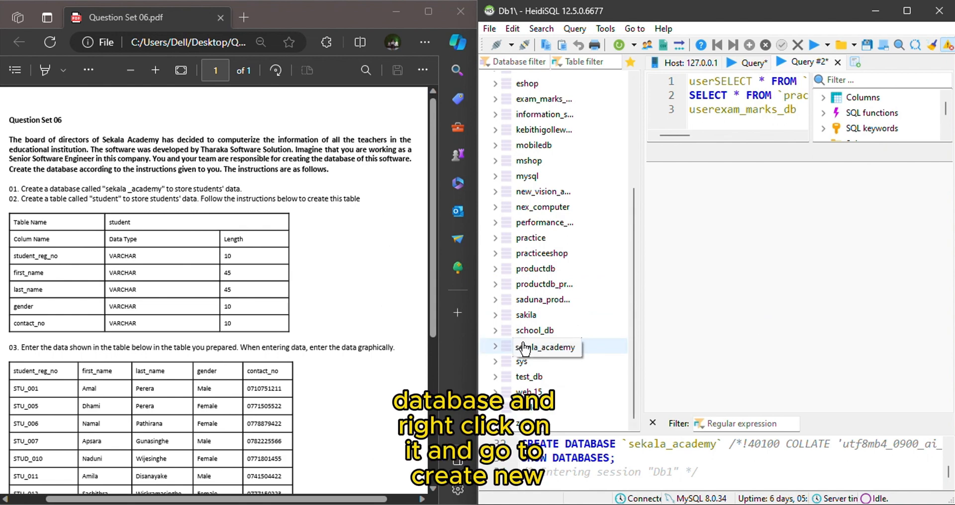
pyautogui.rightClick(507, 346)
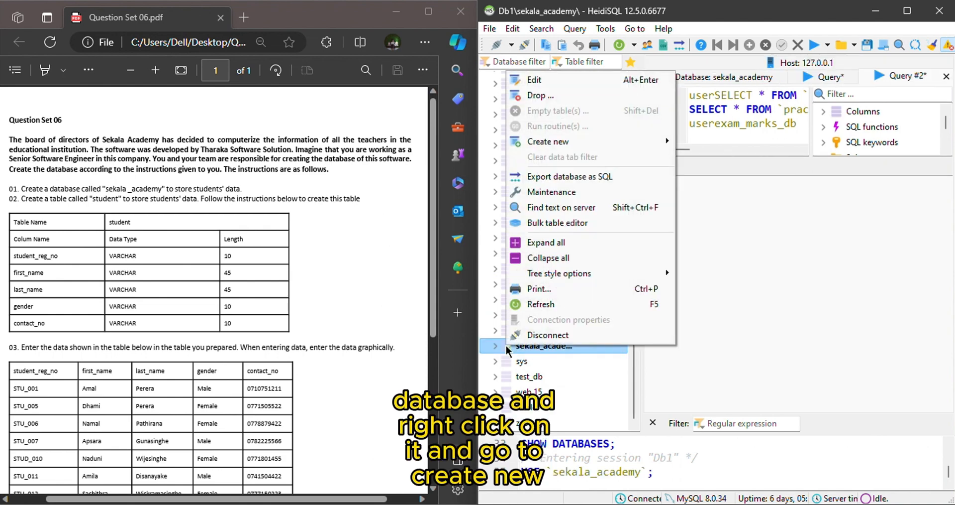
pyautogui.moveTo(553, 142)
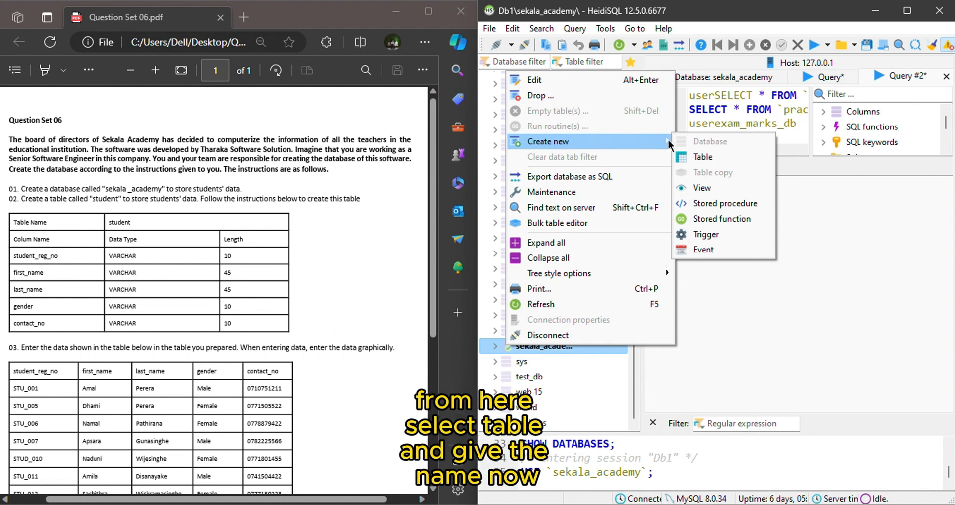
pyautogui.click(695, 162)
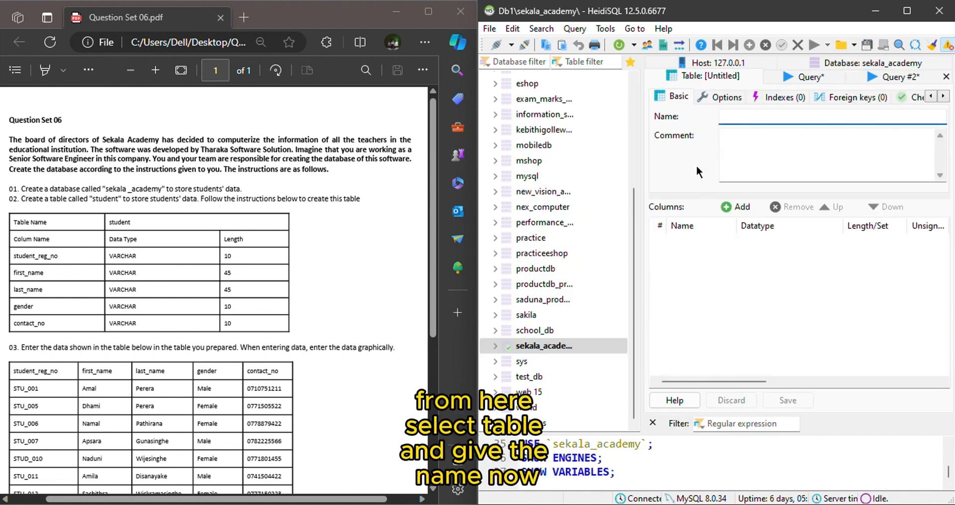
pyautogui.write('student')
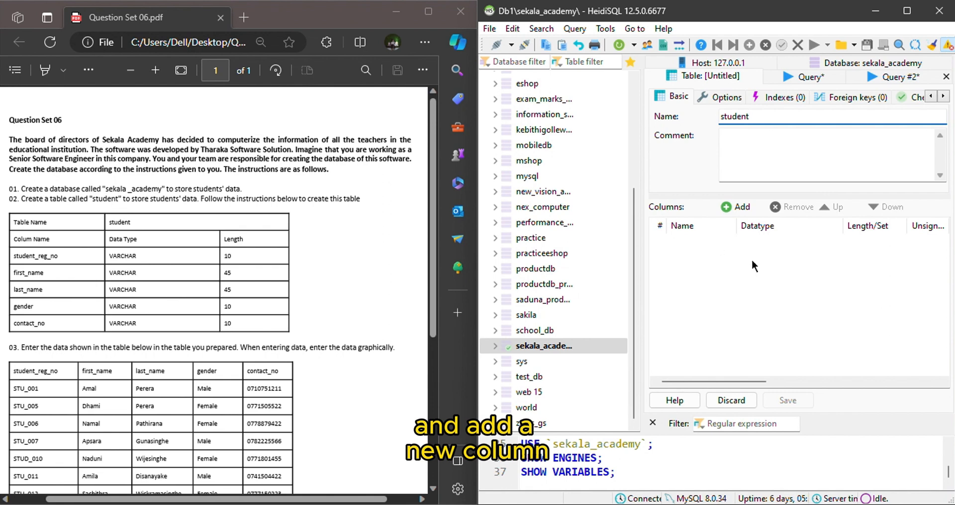
# Add a first column named student_reg_no to the student table with the VARCHAR datatype.
pyautogui.click(741, 208)
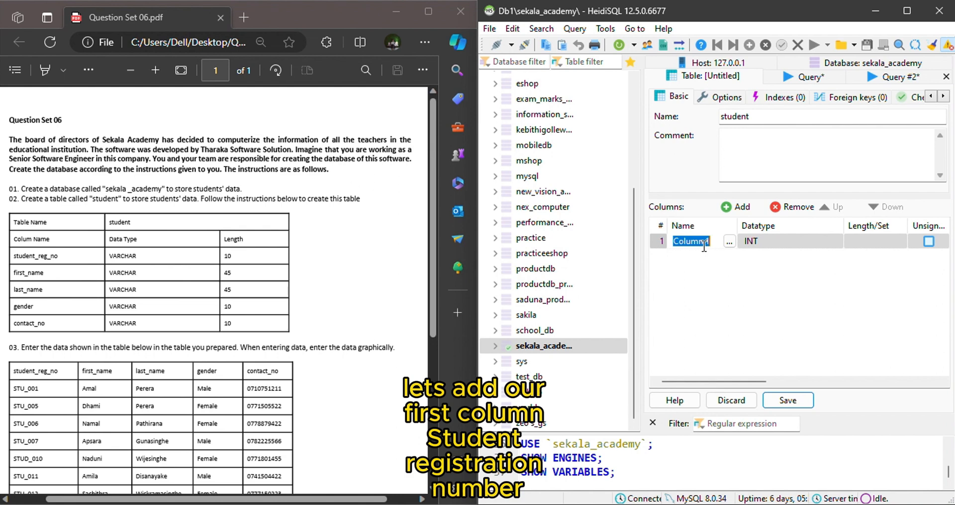
pyautogui.press('BackSpace')
pyautogui.write('student')
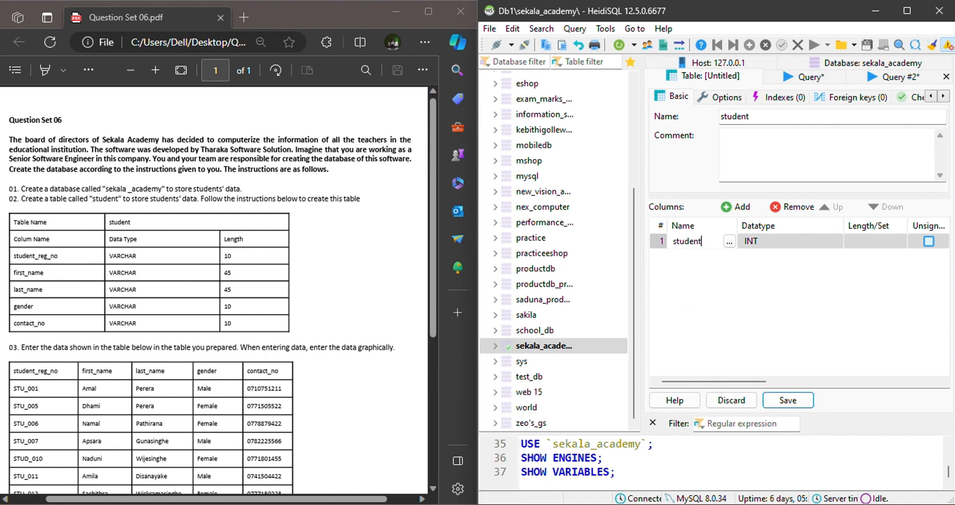
pyautogui.write('_reg_no')
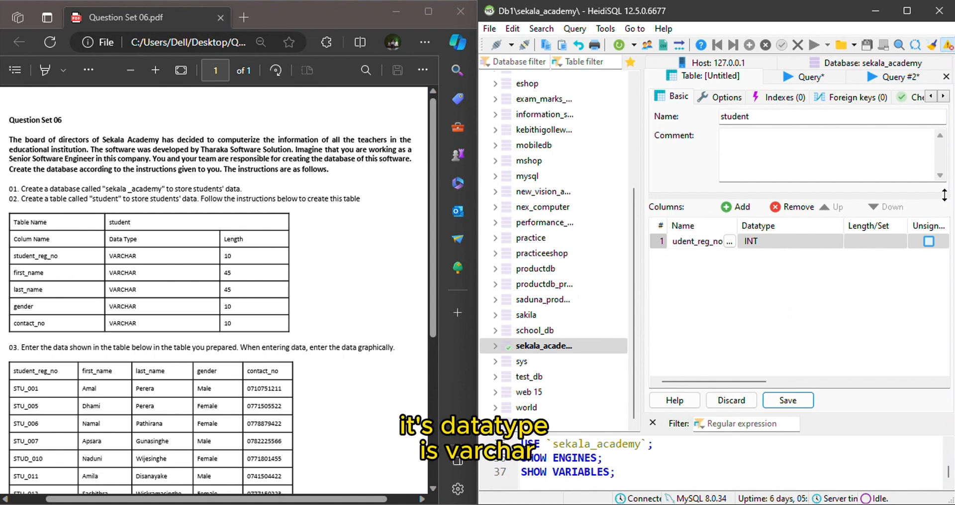
pyautogui.click(779, 240)
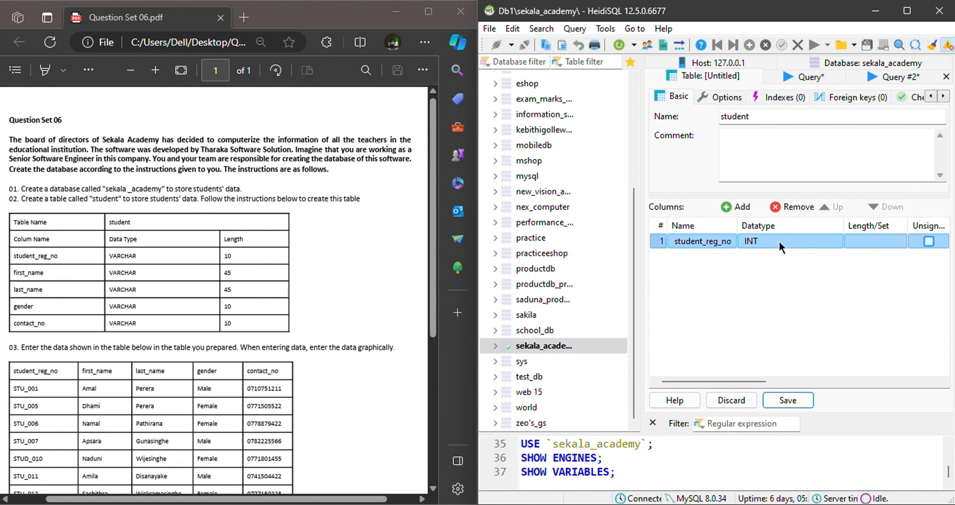
pyautogui.click(772, 245)
pyautogui.click(772, 245)
pyautogui.click(787, 330)
# Set the student_reg_no column's length to 10 and its default to no default value.
pyautogui.click(860, 241)
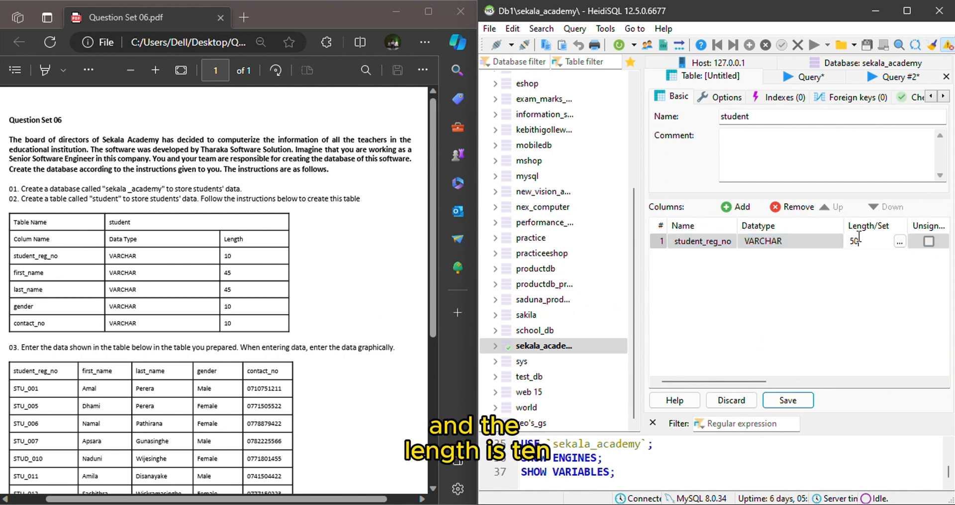
pyautogui.press('BackSpace')
pyautogui.press('BackSpace')
pyautogui.write('10')
pyautogui.moveTo(696, 382); pyautogui.dragTo(792, 385)
pyautogui.click(765, 241)
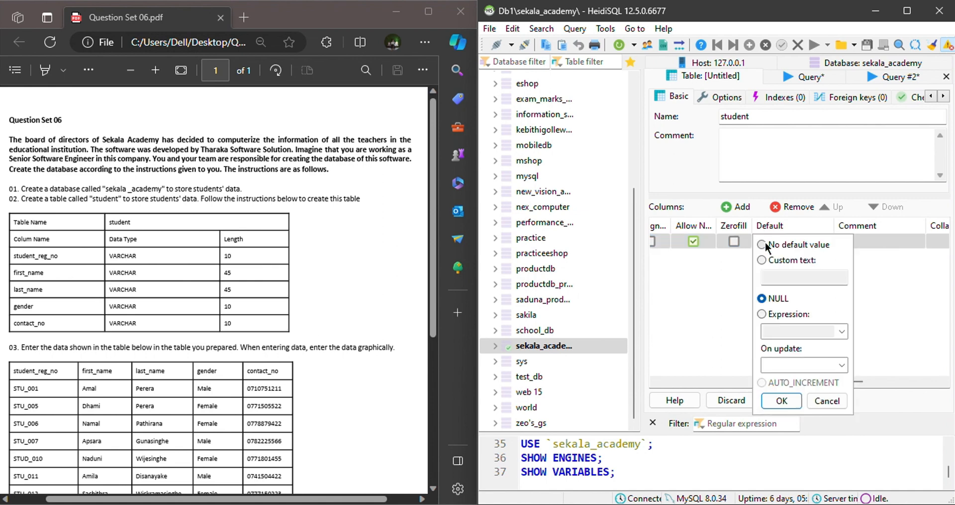
pyautogui.click(779, 401)
pyautogui.moveTo(769, 379); pyautogui.dragTo(656, 377)
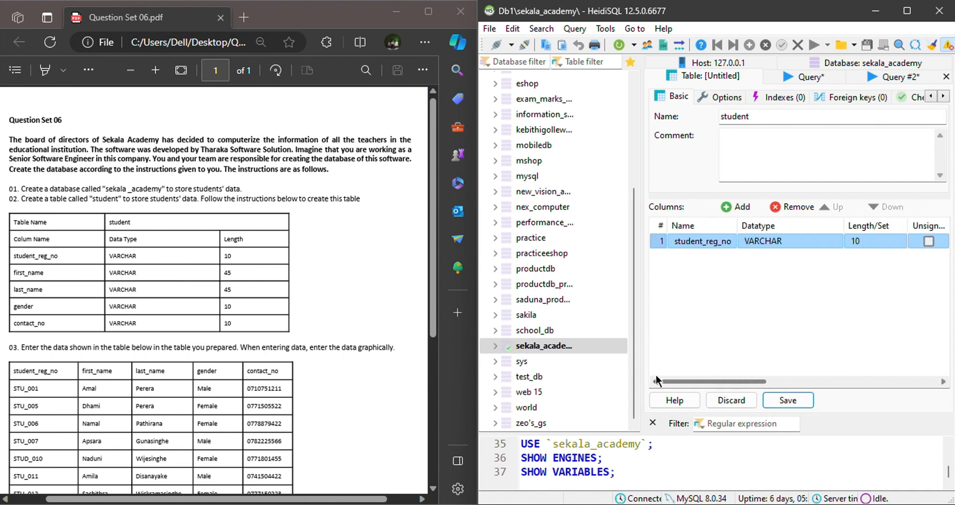
# Add a second column named first_name to the student table and set its length to 45.
pyautogui.click(733, 209)
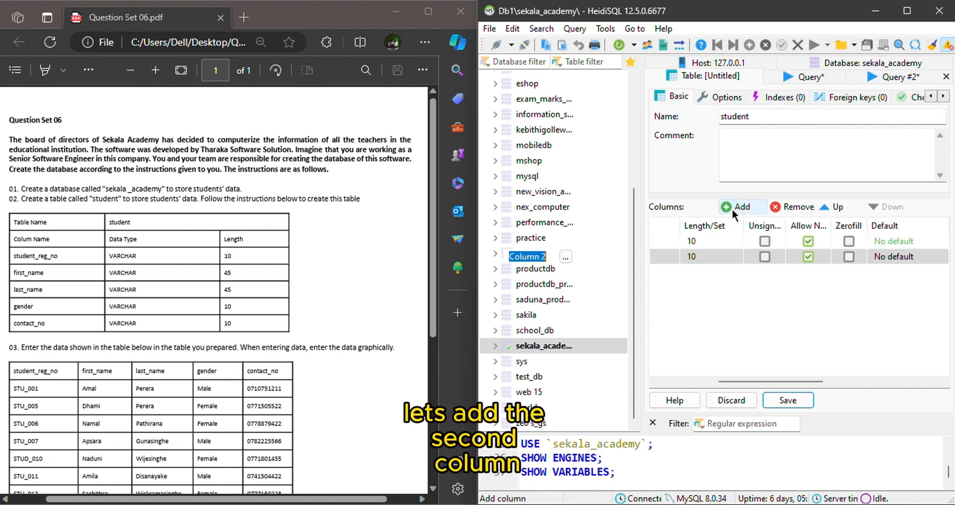
pyautogui.moveTo(754, 379); pyautogui.dragTo(697, 379)
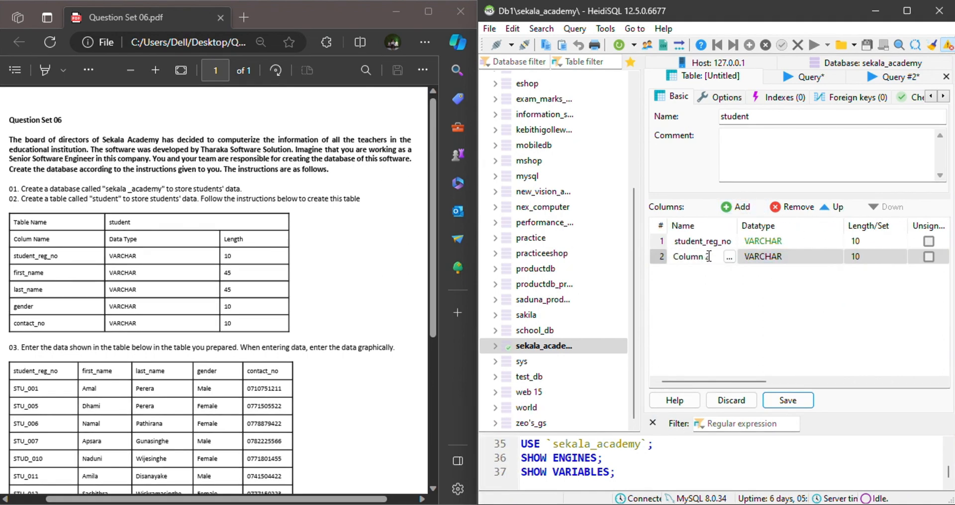
pyautogui.click(662, 258)
pyautogui.press('BackSpace')
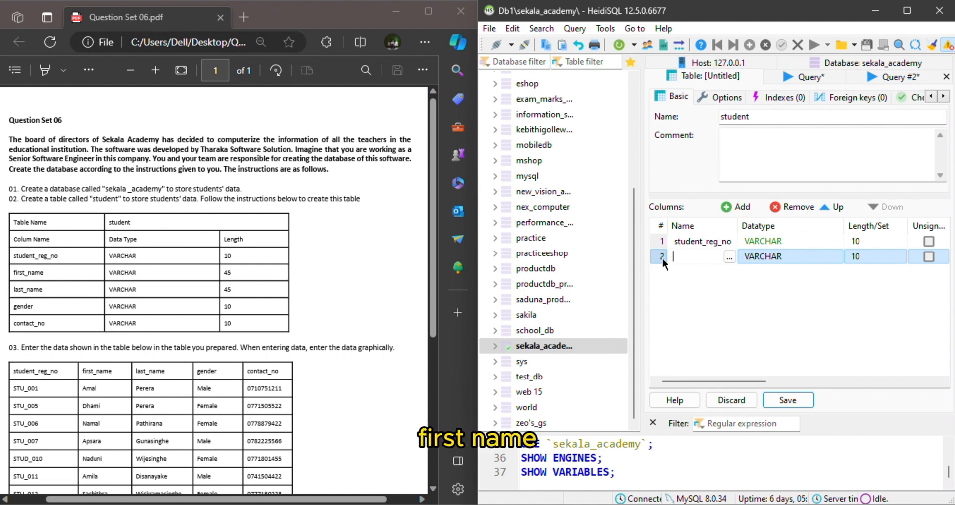
pyautogui.write('first_n')
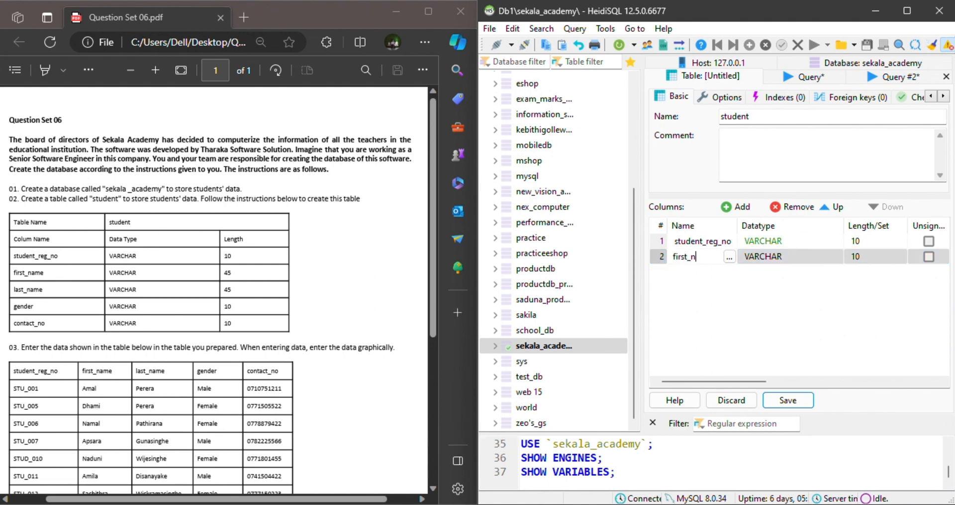
pyautogui.write('ame')
pyautogui.click(866, 255)
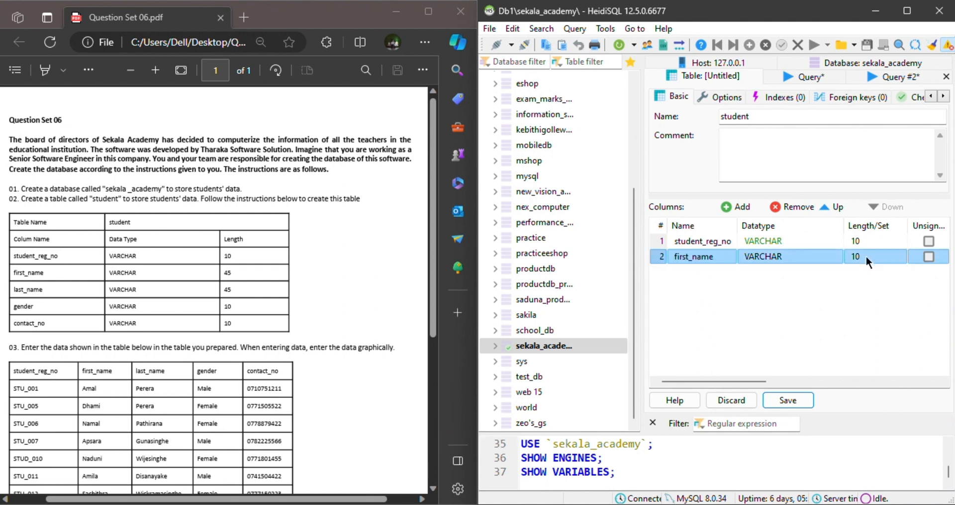
pyautogui.press('BackSpace')
pyautogui.press('BackSpace')
pyautogui.write('45')
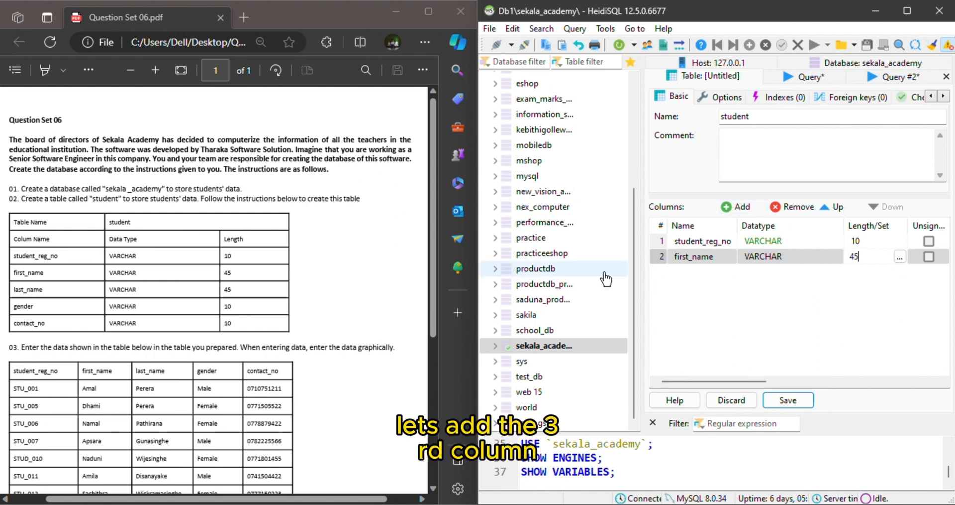
# Widen the table editor and add a third column named last_name.
pyautogui.moveTo(644, 279); pyautogui.dragTo(602, 282)
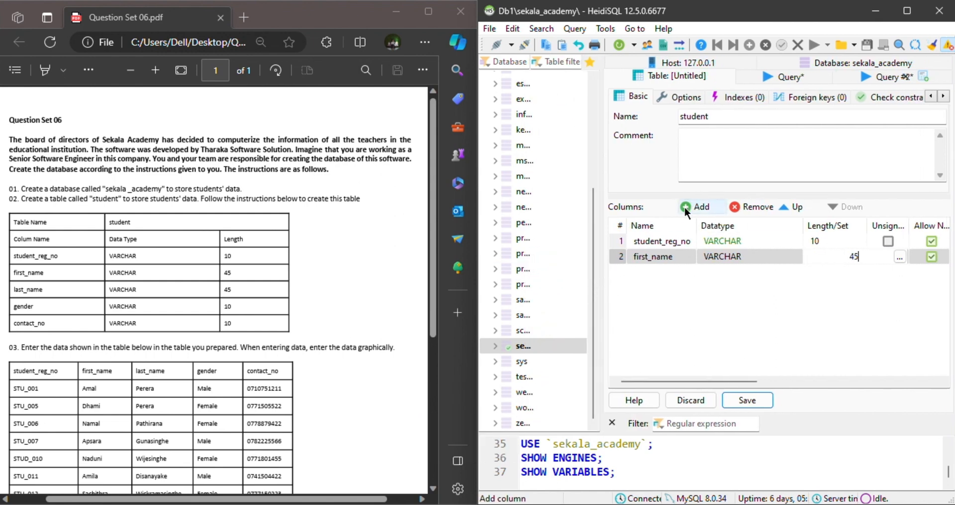
pyautogui.click(684, 207)
pyautogui.press('BackSpace')
pyautogui.write('las')
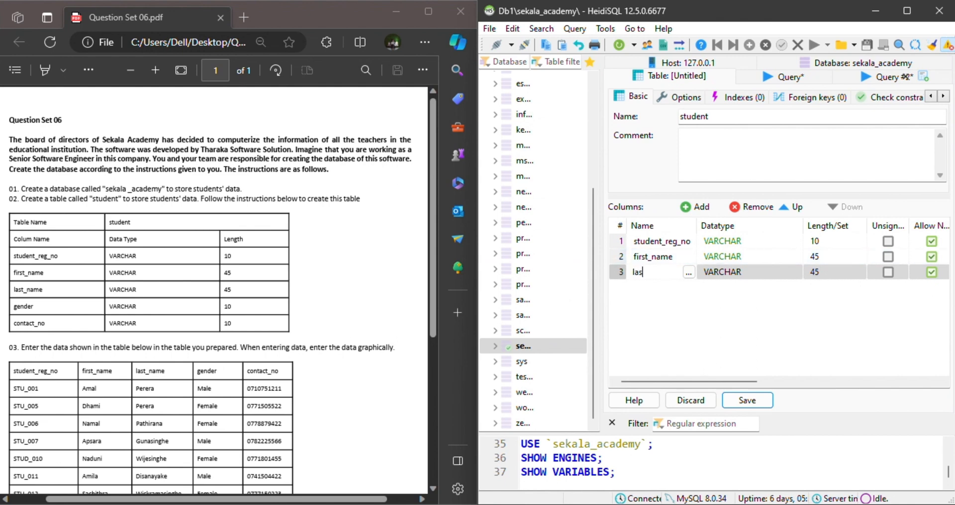
pyautogui.write('t_name')
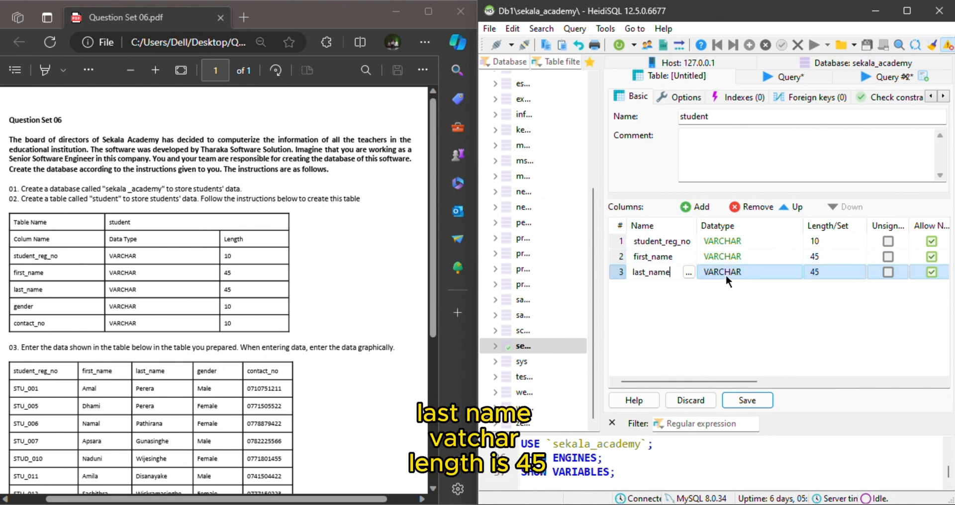
# Add a gender column with length 10, followed by a fifth column named contact_no.
pyautogui.click(688, 207)
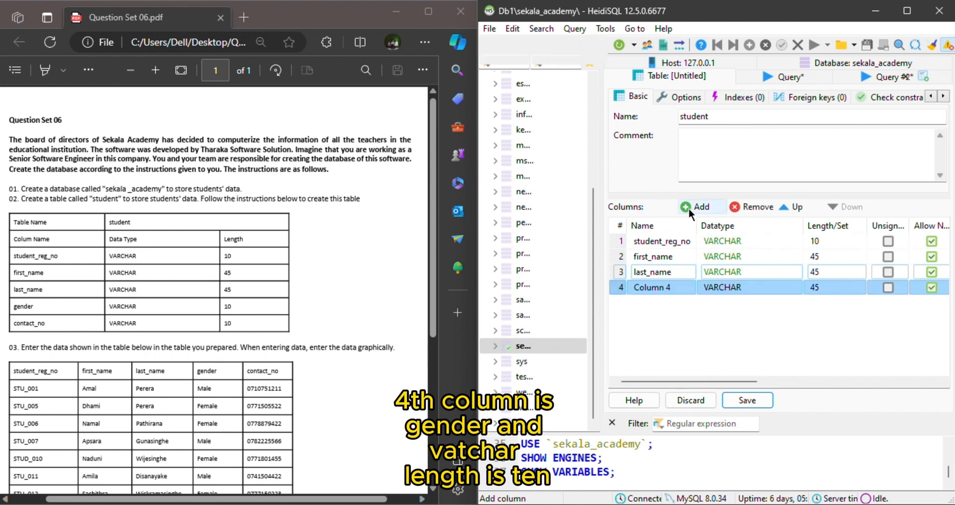
pyautogui.write('gender')
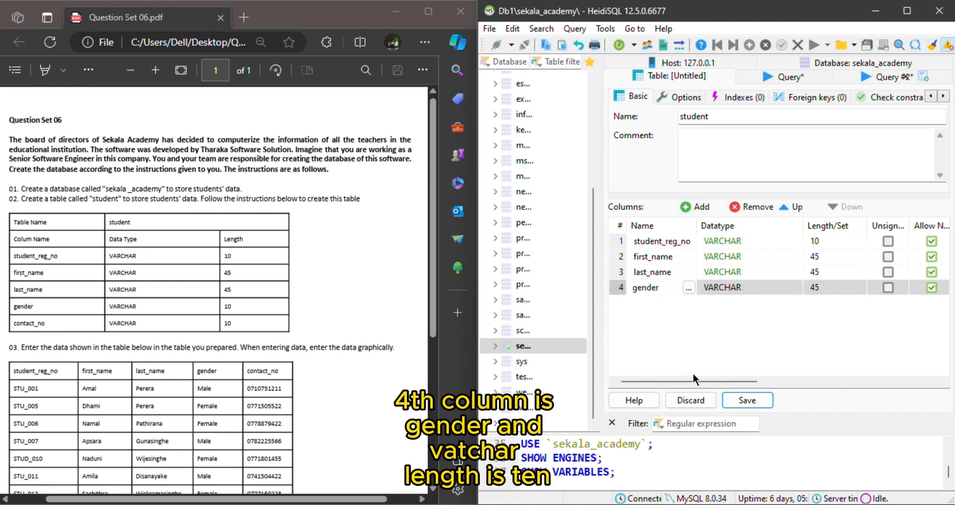
pyautogui.click(831, 287)
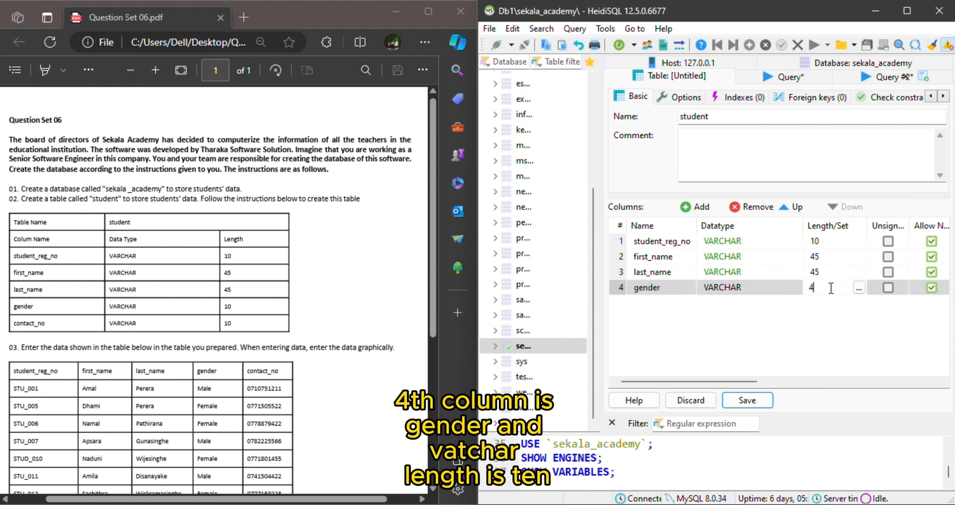
pyautogui.press('BackSpace')
pyautogui.write('10')
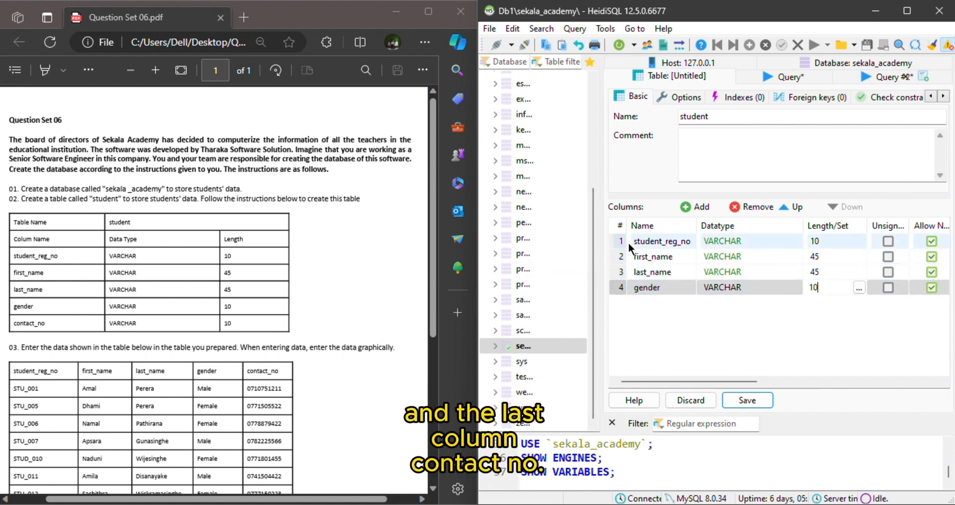
pyautogui.click(692, 207)
pyautogui.write('contact_no')
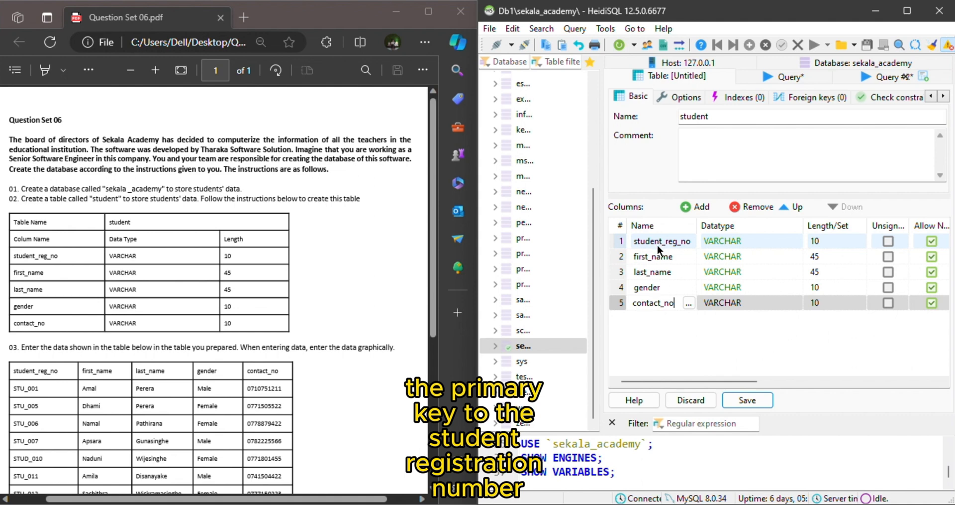
# Make student_reg_no the primary key by creating a PRIMARY index on it.
pyautogui.rightClick(621, 242)
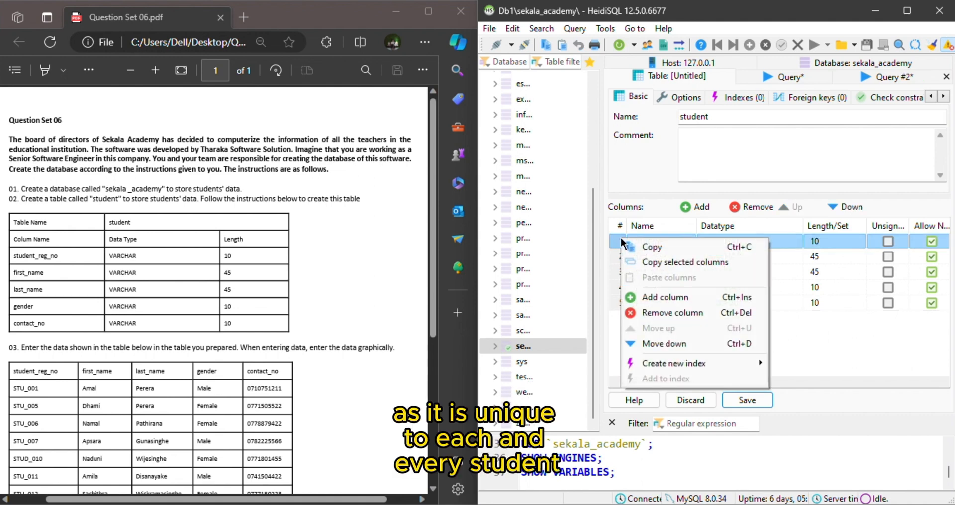
pyautogui.moveTo(665, 363)
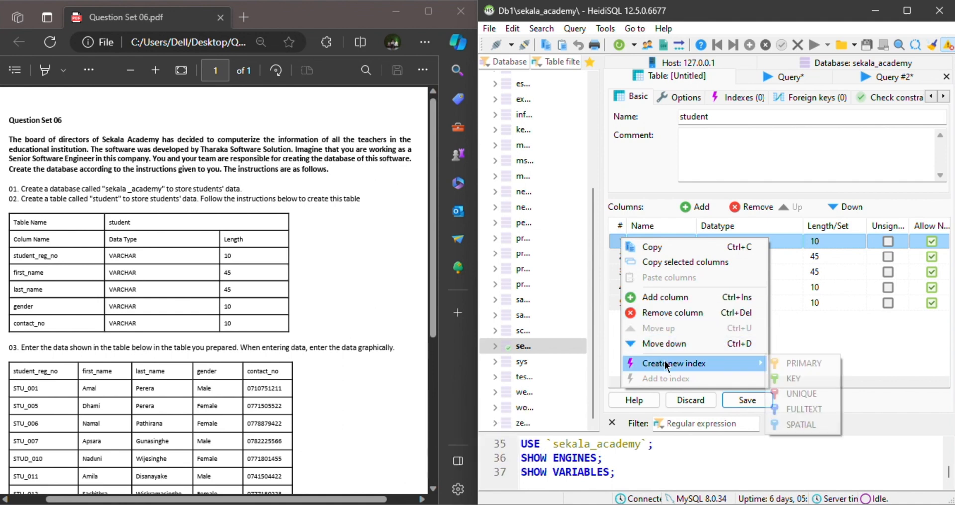
pyautogui.click(802, 363)
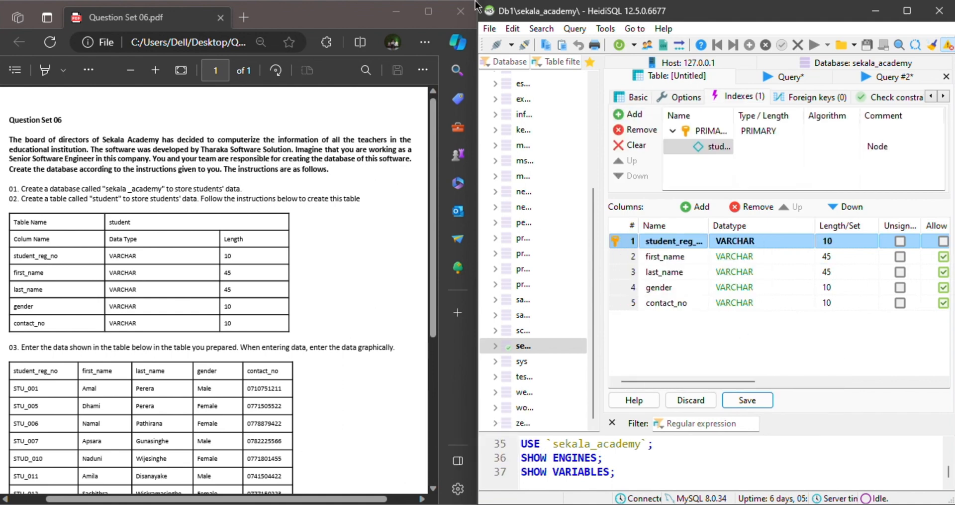
# Save the student table with its columns and primary key, and widen the database tree to show full names.
pyautogui.click(409, 23)
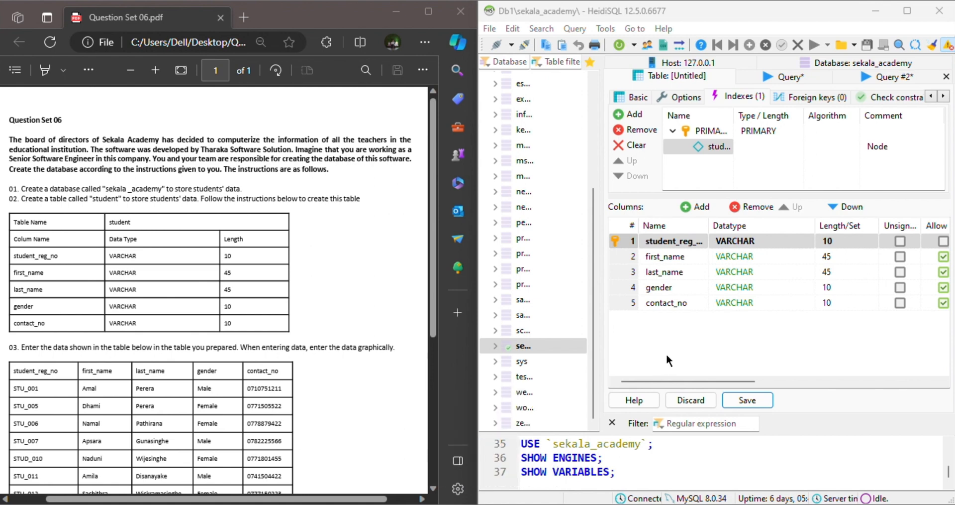
pyautogui.click(739, 402)
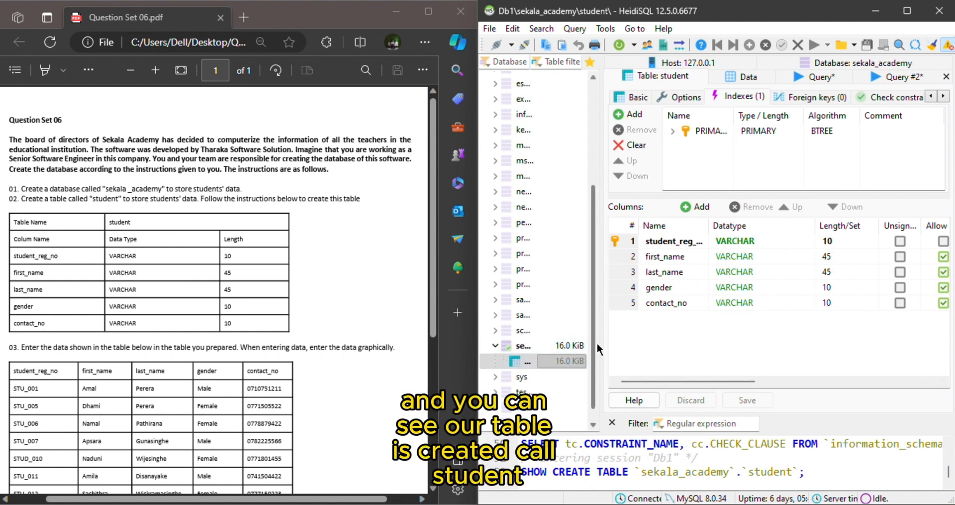
pyautogui.moveTo(599, 341); pyautogui.dragTo(680, 345)
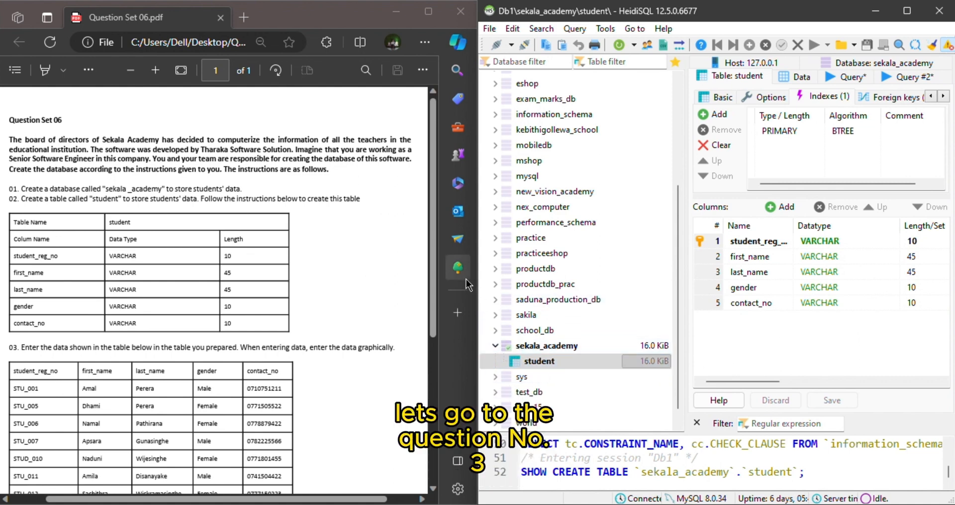
# Review question 03 in the PDF, show the student table's data grid, and widen it to fit all five columns.
pyautogui.scroll(-1, 322, 251)
pyautogui.scroll(-2, 322, 245)
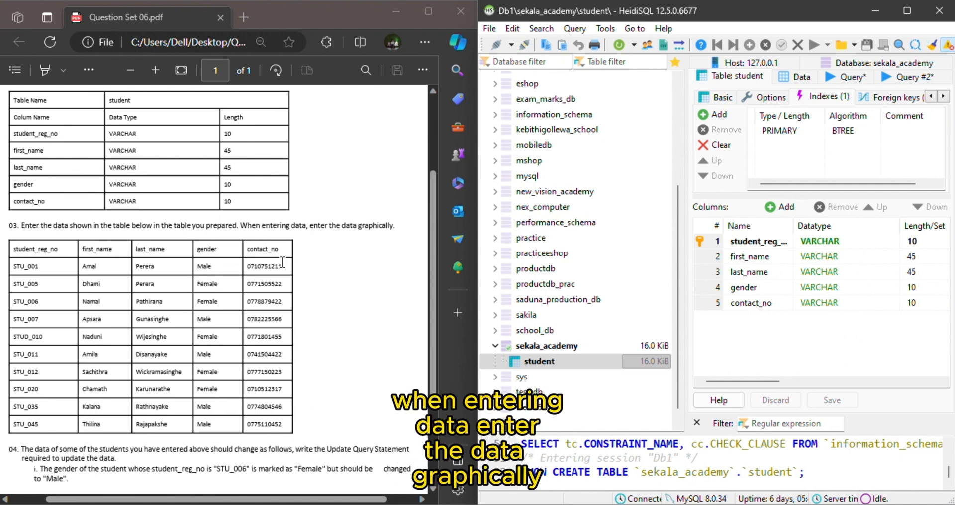
pyautogui.scroll(-2, 328, 269)
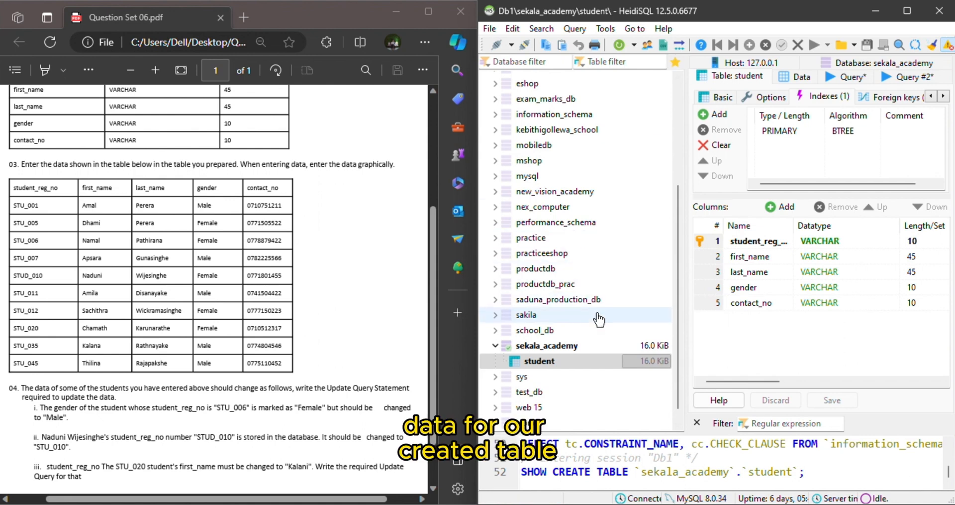
pyautogui.click(799, 76)
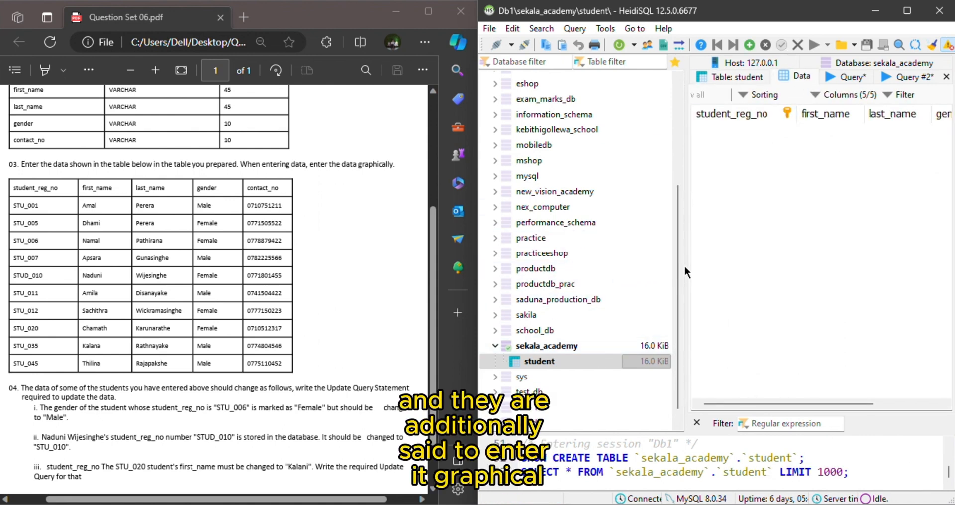
pyautogui.moveTo(686, 269); pyautogui.dragTo(558, 260)
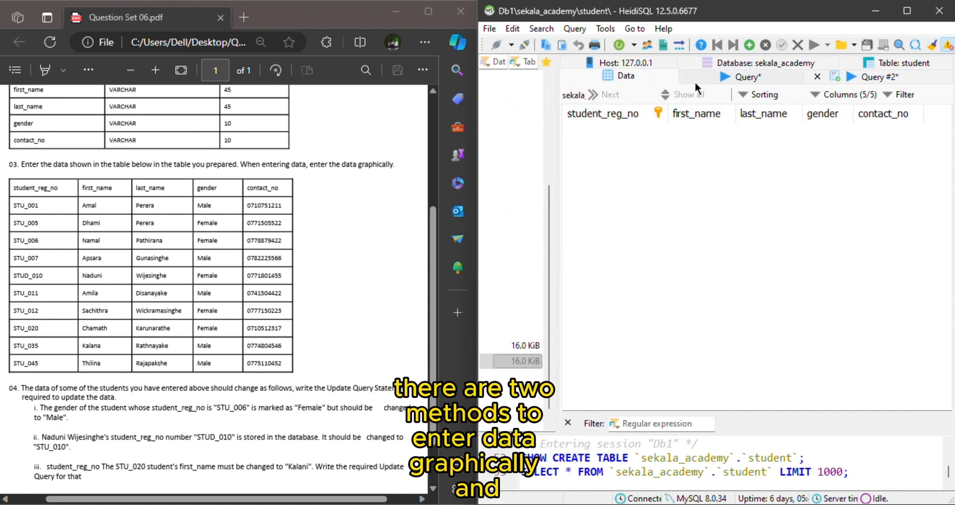
# Insert a row in the student table and enter the registration number and first name of the first student listed in the PDF.
pyautogui.click(752, 48)
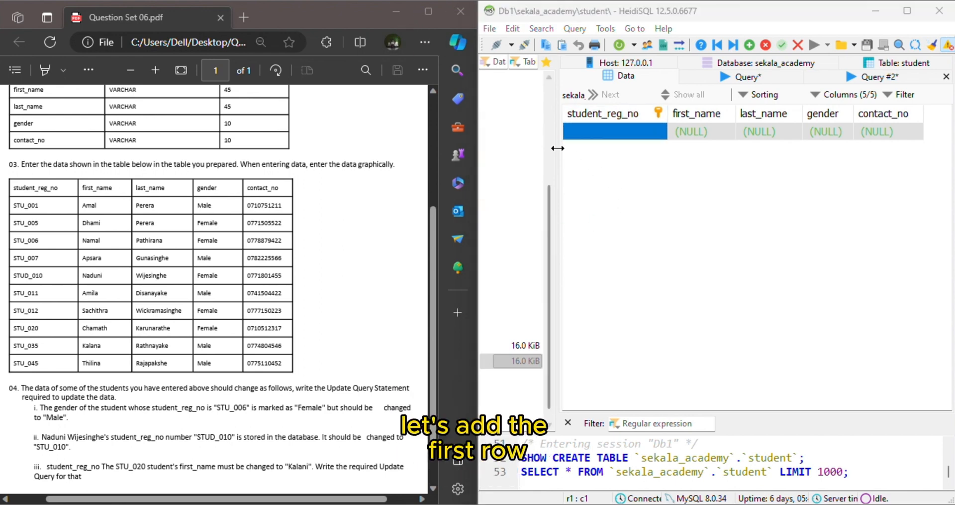
pyautogui.doubleClick(599, 133)
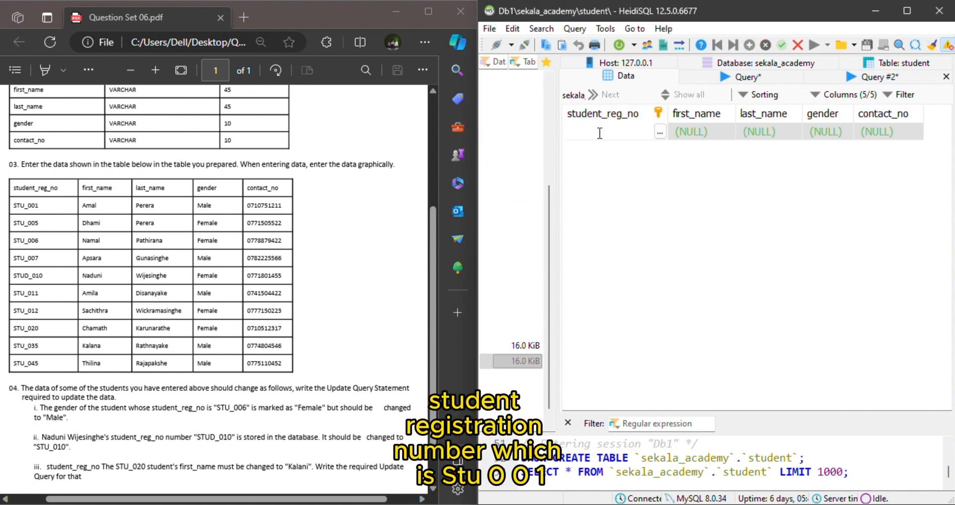
pyautogui.write('STU_001')
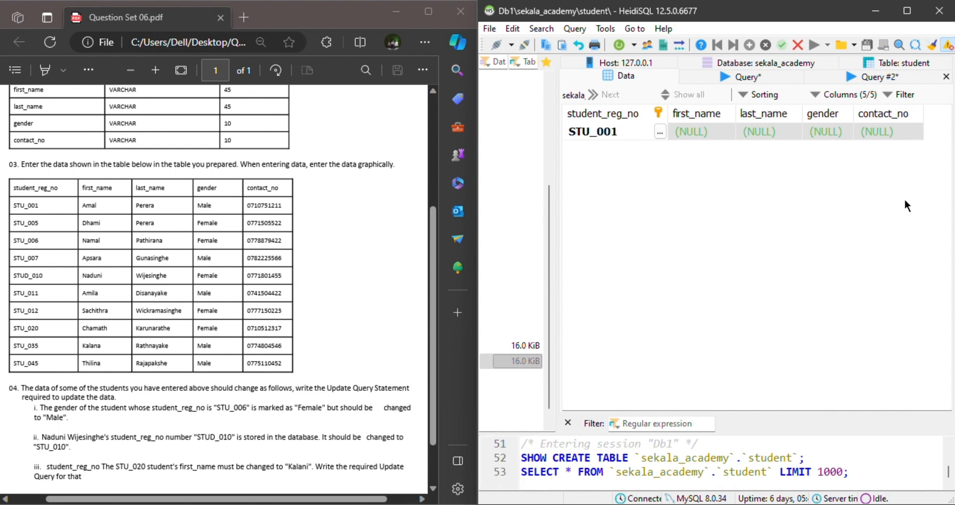
pyautogui.doubleClick(709, 126)
pyautogui.write('Amal')
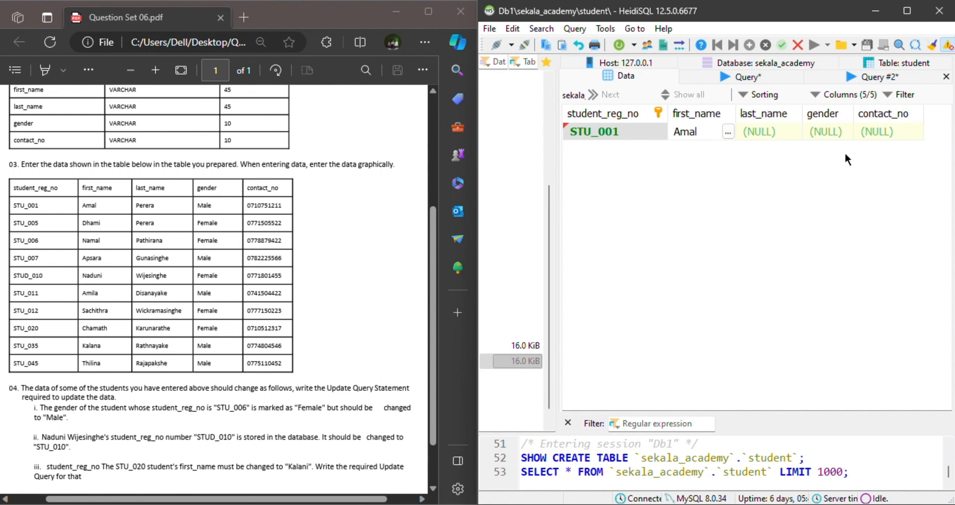
pyautogui.click(762, 116)
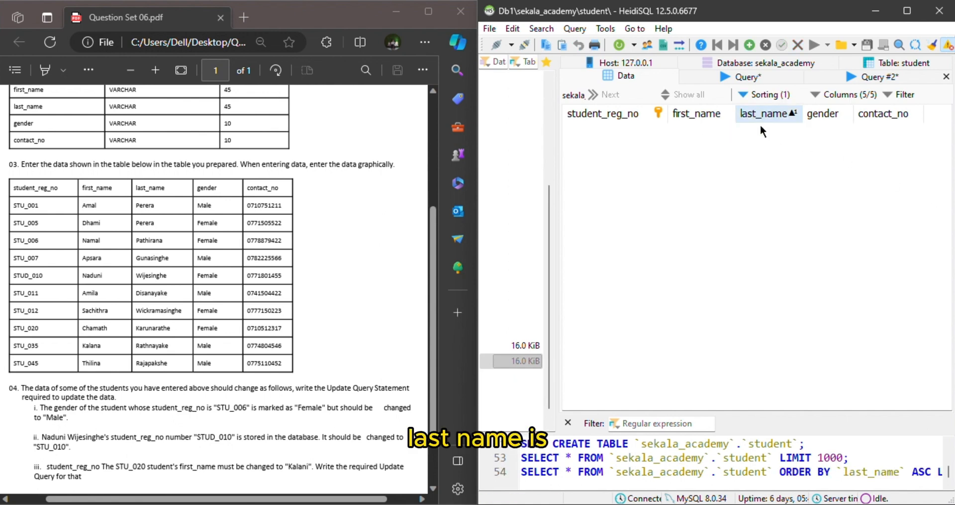
pyautogui.click(774, 119)
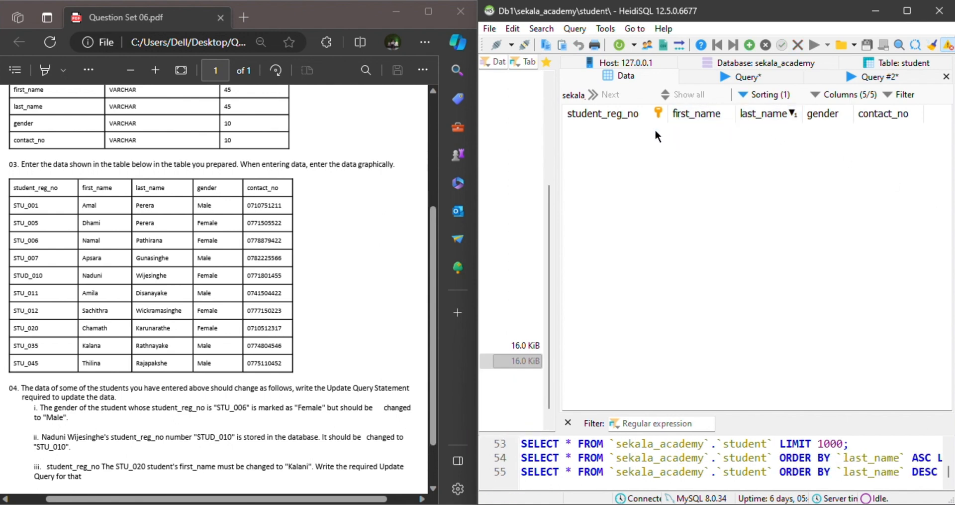
pyautogui.click(642, 115)
pyautogui.click(721, 117)
pyautogui.click(728, 116)
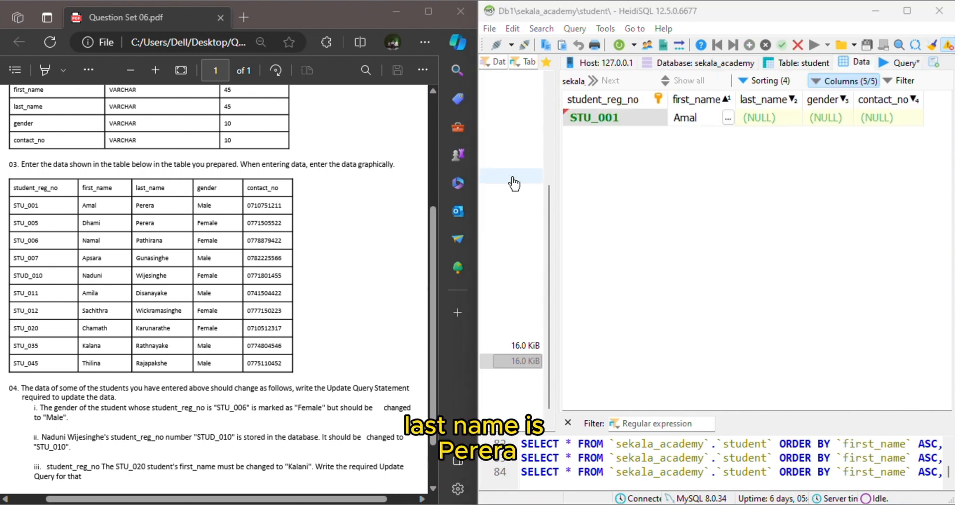
# Enter the first student's last name and set the gender to Male.
pyautogui.doubleClick(781, 116)
pyautogui.write('Perera')
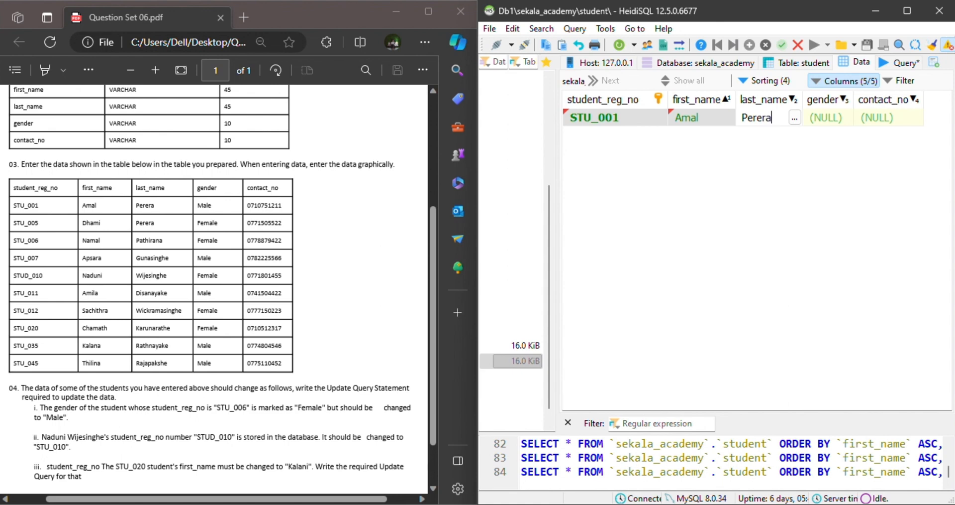
pyautogui.doubleClick(838, 118)
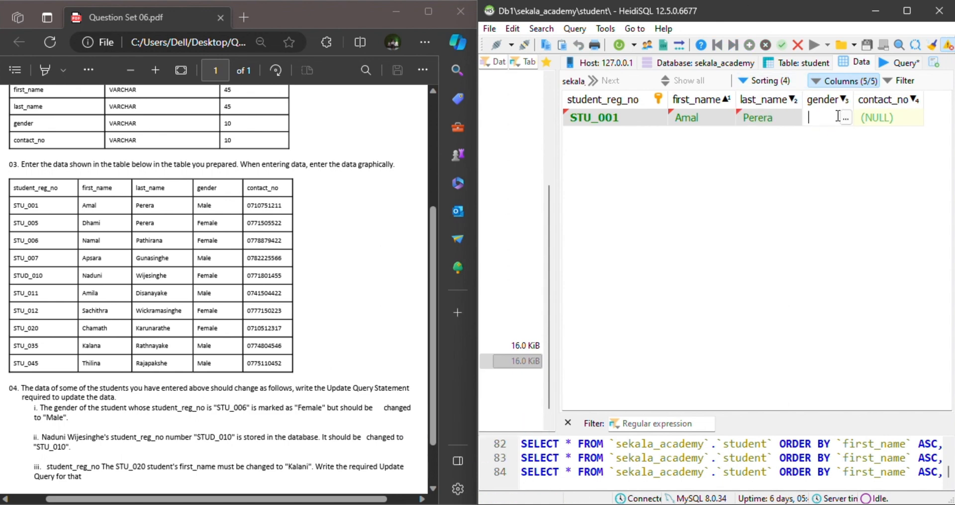
pyautogui.write('Male')
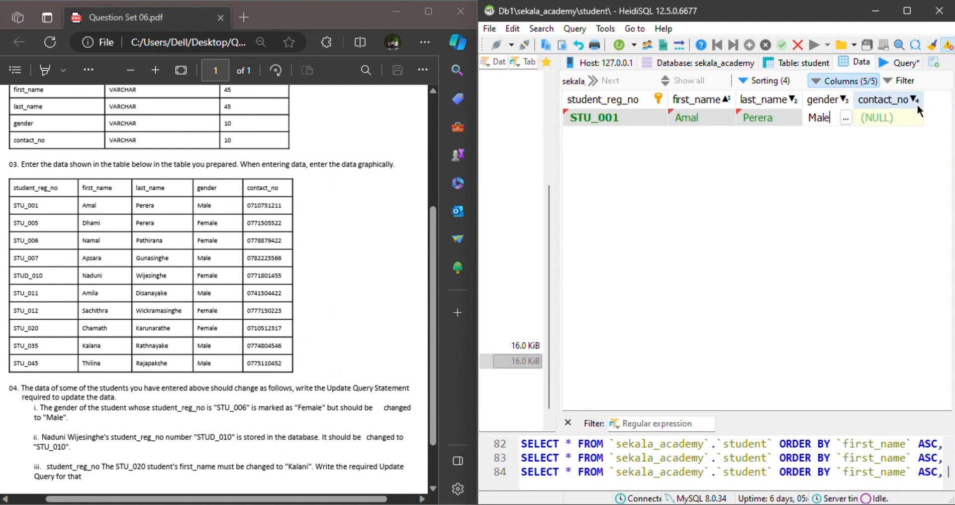
# Copy the first student's contact number from the PDF into contact_no, widen that column, and save and refresh the row.
pyautogui.moveTo(242, 205); pyautogui.dragTo(283, 204)
pyautogui.hotkey('ctrl', 'c')
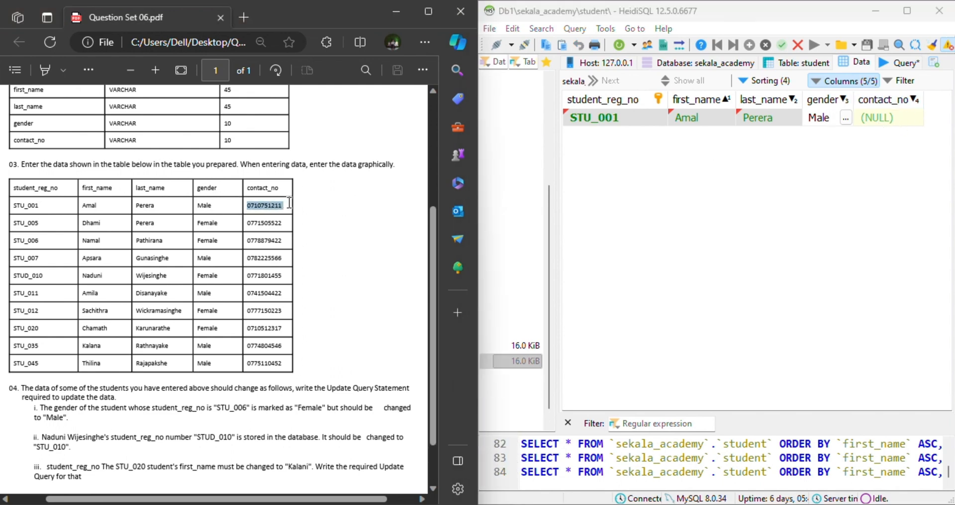
pyautogui.click(888, 115)
pyautogui.click(889, 116)
pyautogui.hotkey('ctrl', 'v')
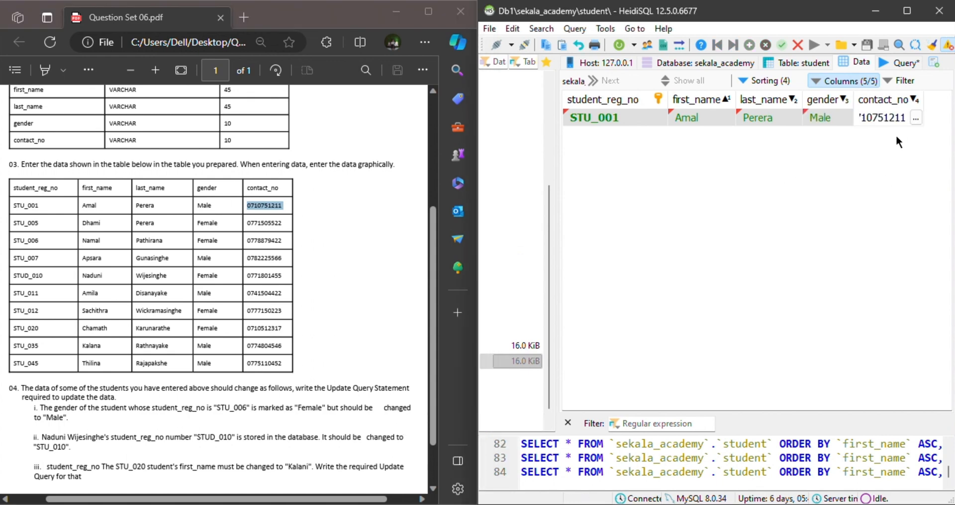
pyautogui.moveTo(925, 101); pyautogui.dragTo(950, 106)
pyautogui.press('Return')
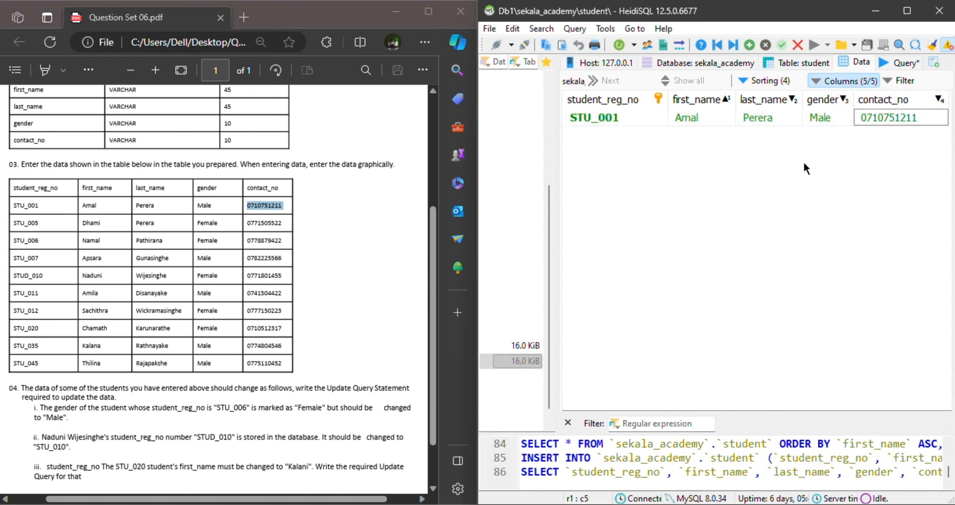
pyautogui.click(623, 47)
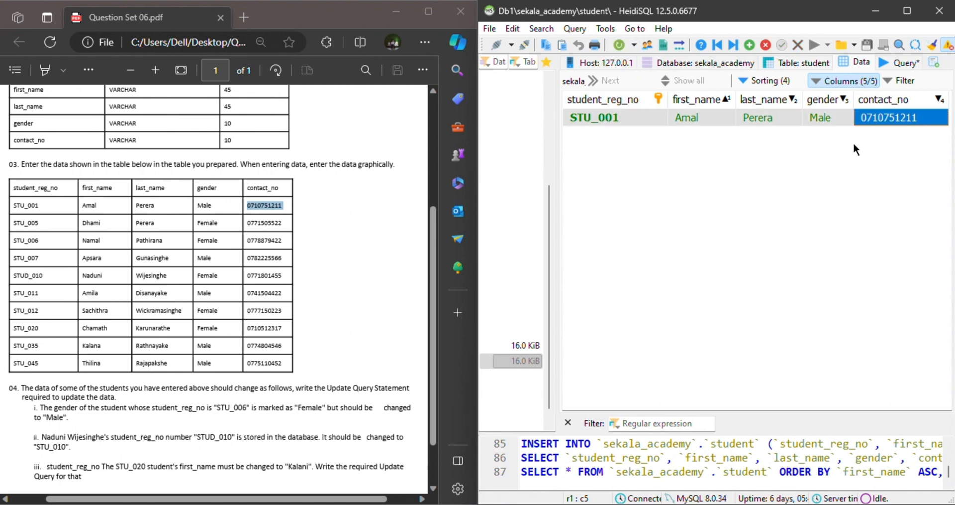
pyautogui.click(647, 143)
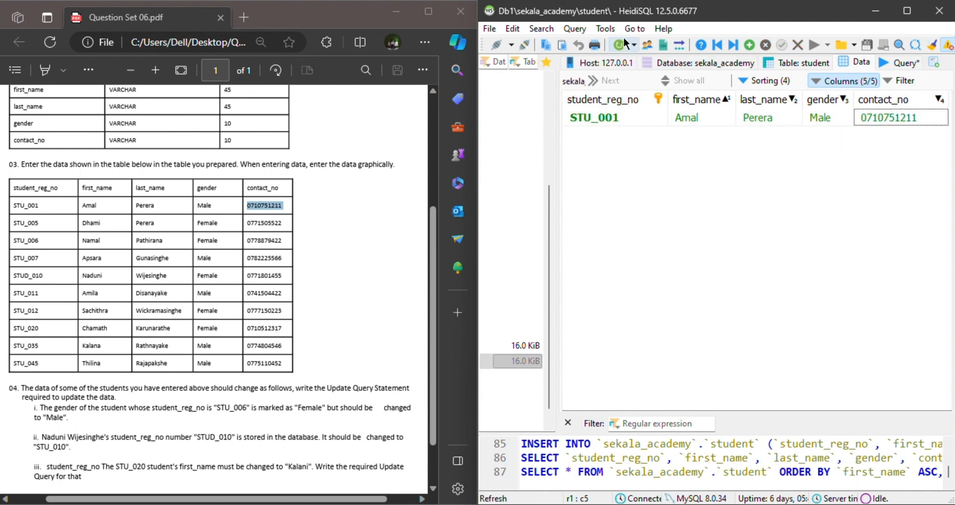
# Insert a second row and copy the second student's registration number from the PDF into student_reg_no.
pyautogui.click(750, 45)
pyautogui.doubleClick(591, 135)
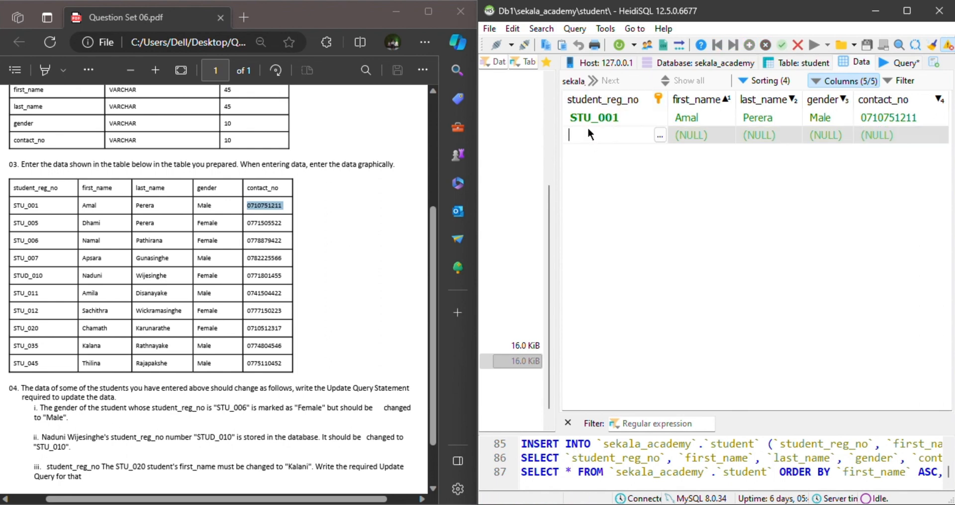
pyautogui.doubleClick(37, 222)
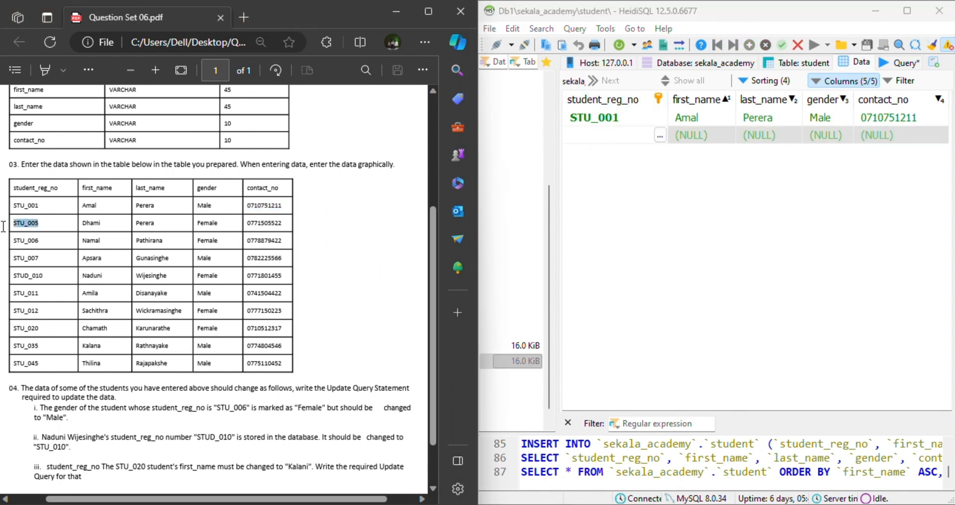
pyautogui.write('STU_005')
pyautogui.press('Return')
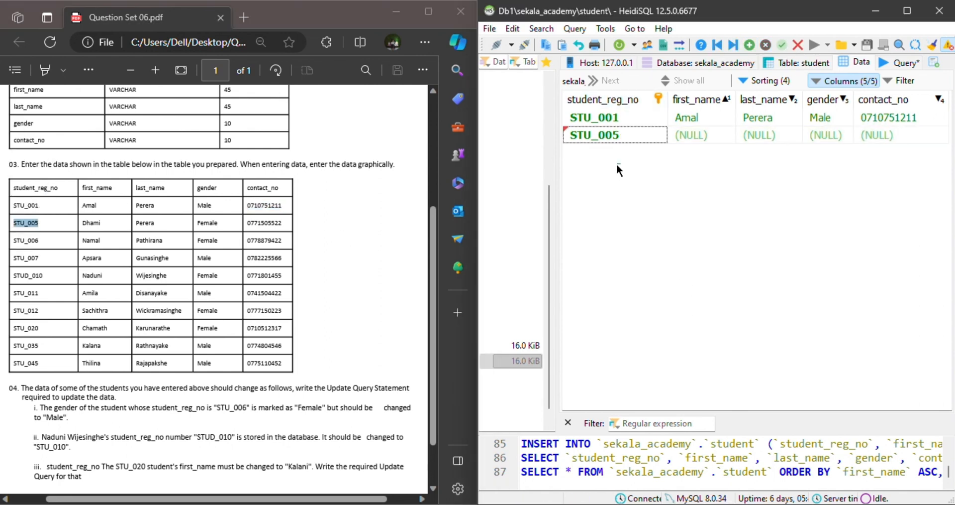
pyautogui.moveTo(213, 224); pyautogui.dragTo(558, 240)
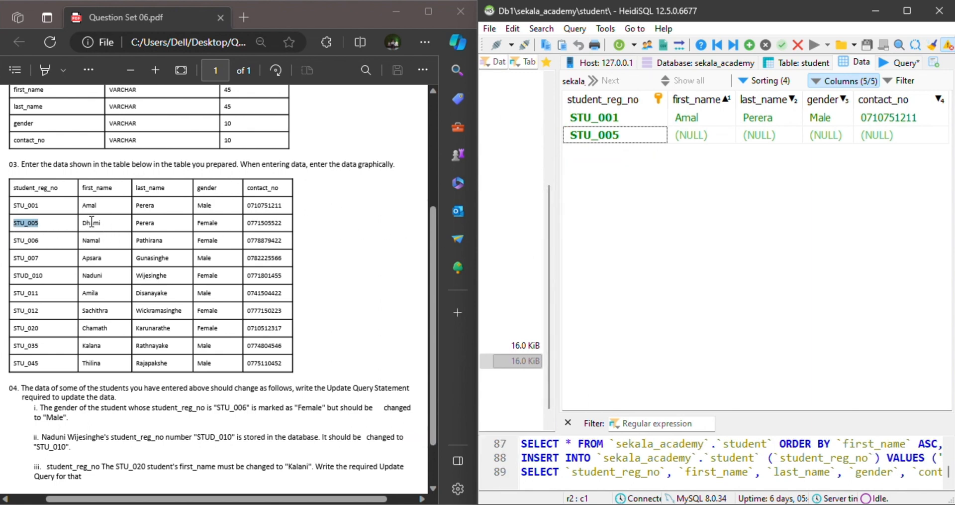
# Copy the second student's first and last names from the PDF into the first_name and last_name cells.
pyautogui.moveTo(102, 222); pyautogui.dragTo(81, 227)
pyautogui.hotkey('ctrl', 'c')
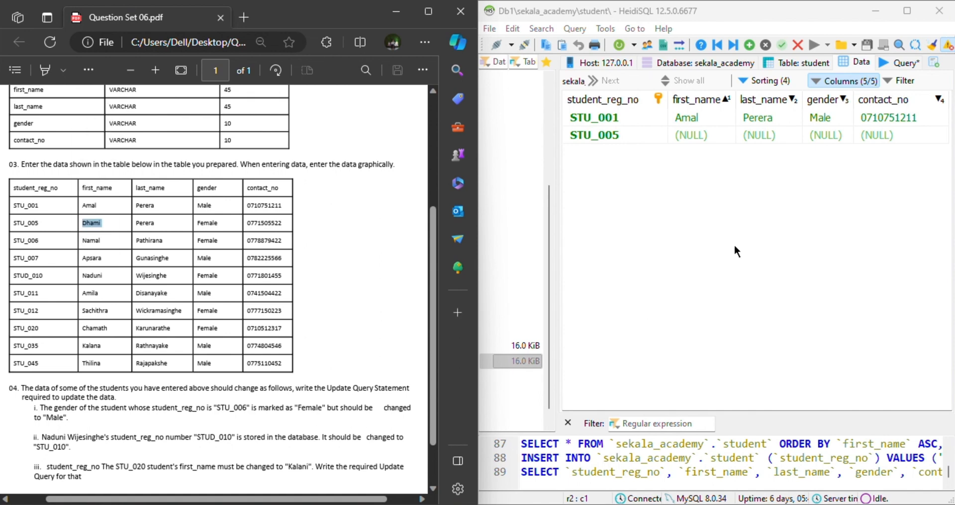
pyautogui.doubleClick(688, 133)
pyautogui.hotkey('ctrl', 'v')
pyautogui.moveTo(156, 222); pyautogui.dragTo(130, 228)
pyautogui.hotkey('ctrl', 'c')
pyautogui.click(751, 135)
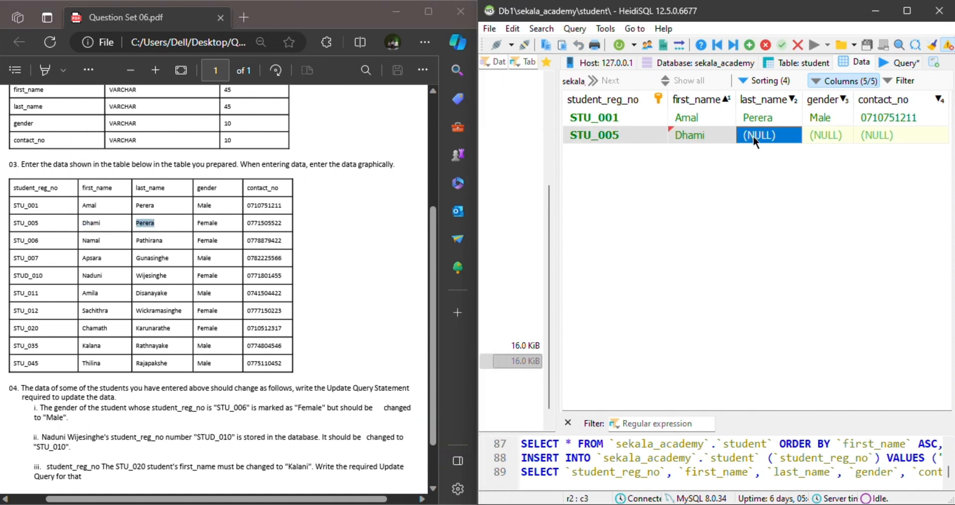
pyautogui.doubleClick(753, 135)
pyautogui.hotkey('ctrl', 'v')
# Copy the gender Female and the contact number from the PDF into the second student's row, and refresh the grid.
pyautogui.click(220, 223)
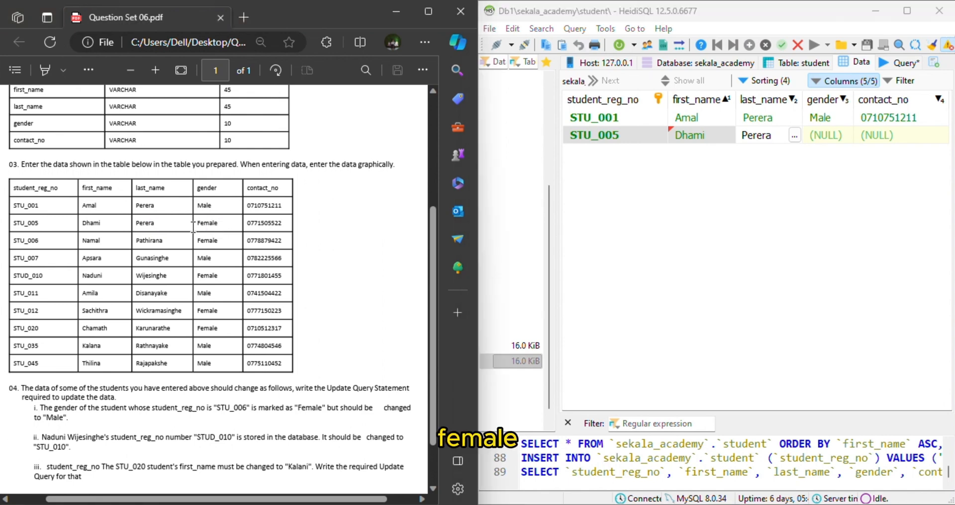
pyautogui.doubleClick(209, 223)
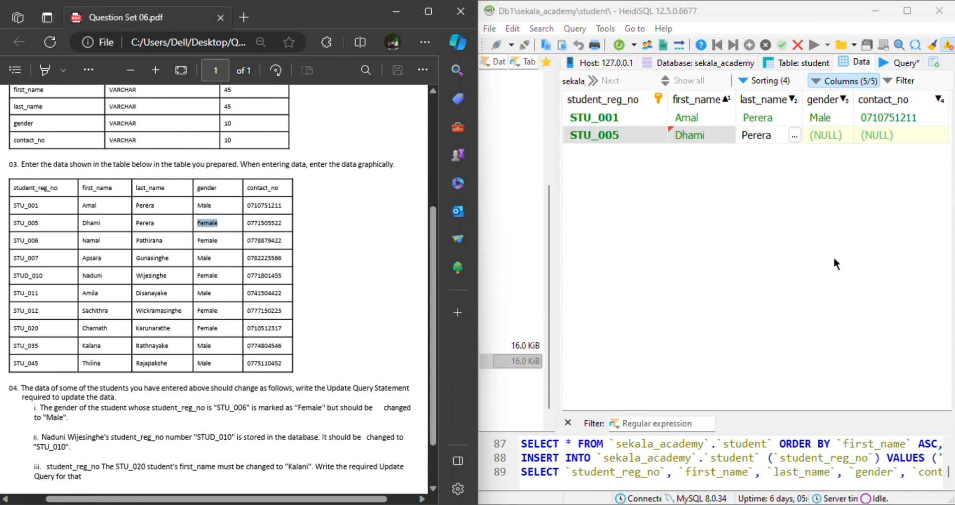
pyautogui.doubleClick(819, 138)
pyautogui.hotkey('ctrl', 'v')
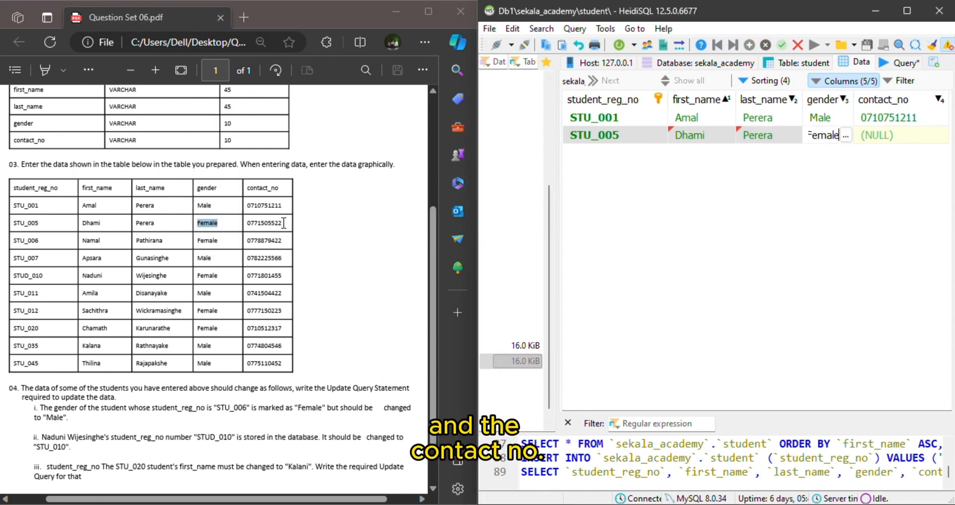
pyautogui.moveTo(285, 222); pyautogui.dragTo(244, 223)
pyautogui.doubleClick(888, 135)
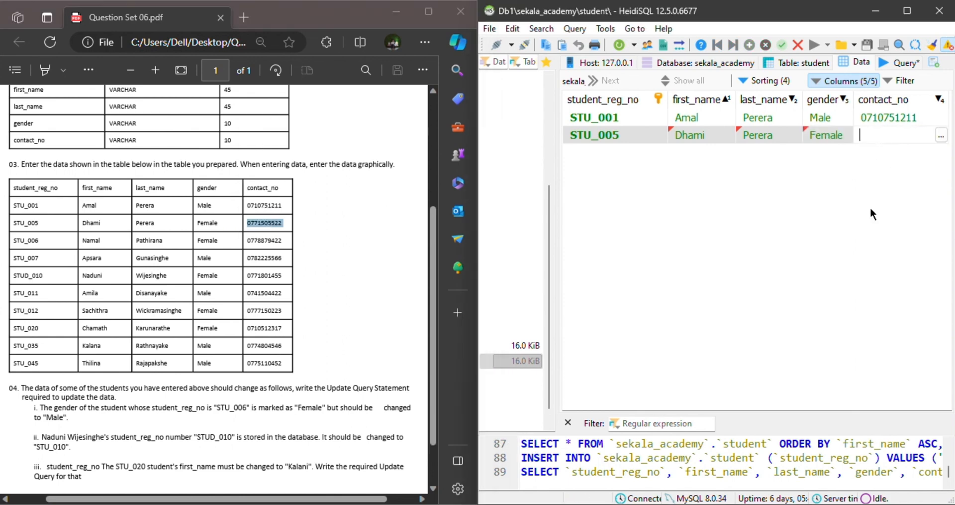
pyautogui.hotkey('ctrl', 'v')
pyautogui.click(613, 46)
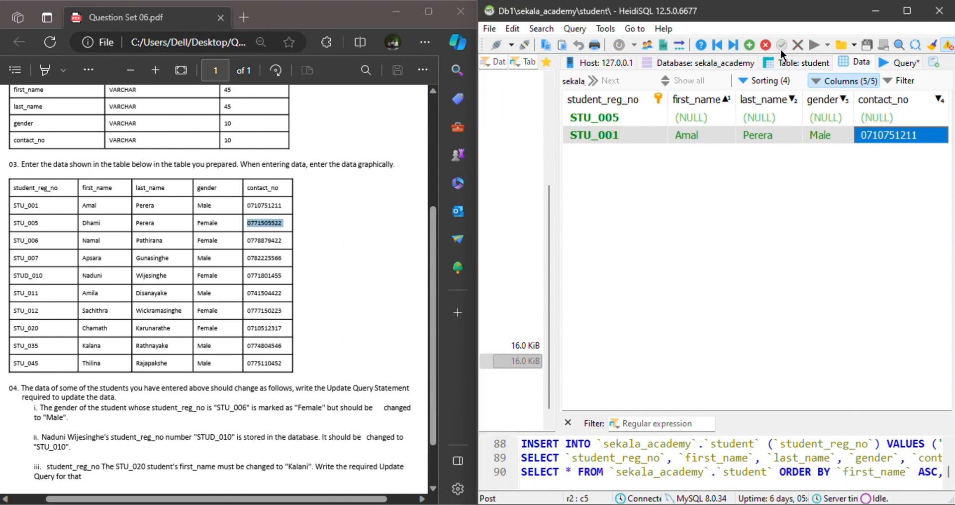
# Insert a third row and copy the third student's registration number from the PDF into student_reg_no.
pyautogui.click(749, 45)
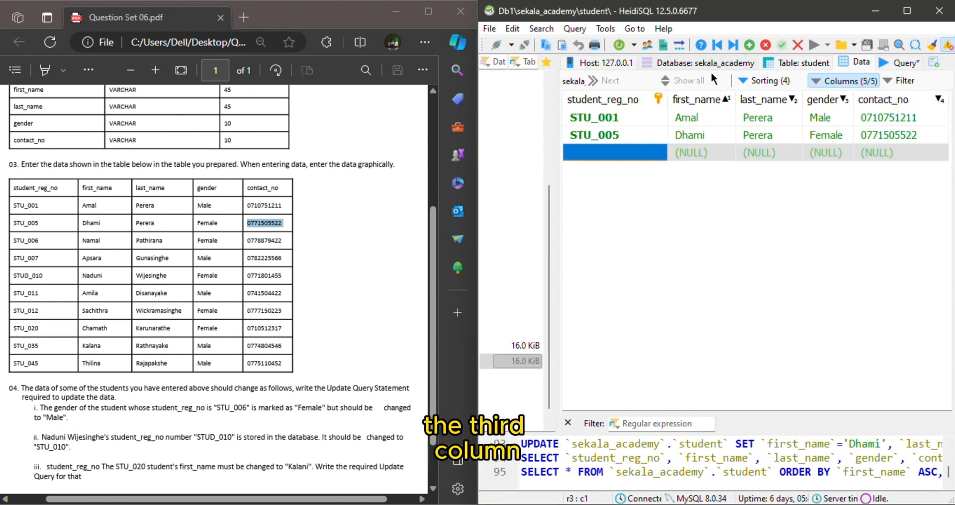
pyautogui.doubleClick(620, 154)
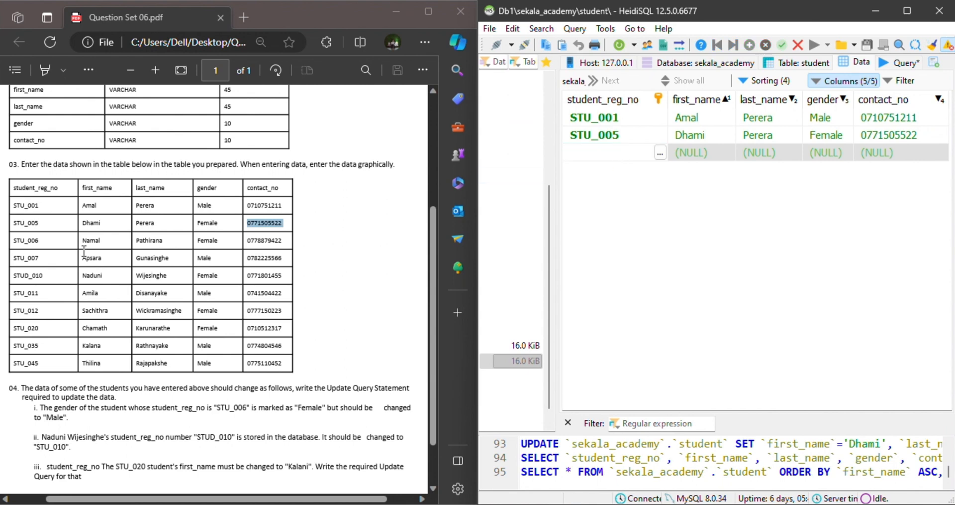
pyautogui.moveTo(37, 239); pyautogui.dragTo(2, 244)
pyautogui.click(37, 247)
pyautogui.click(322, 214)
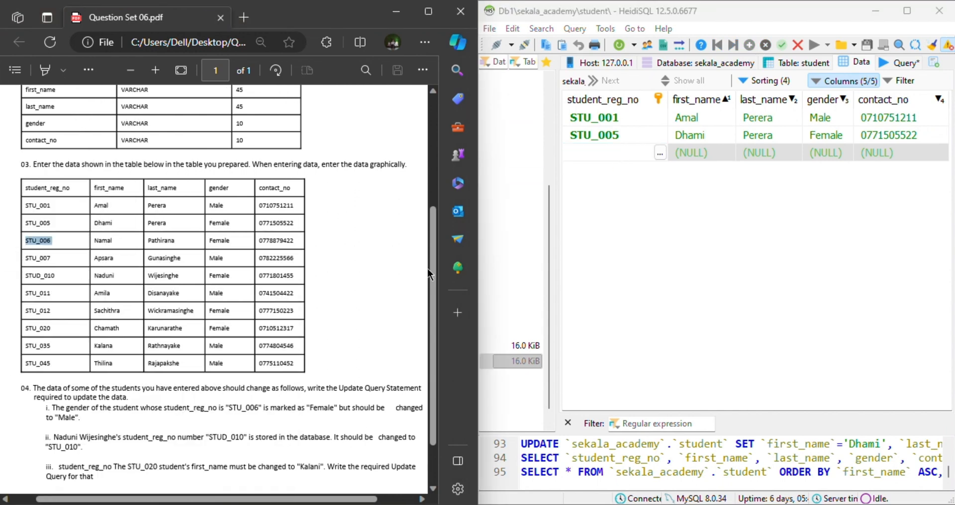
pyautogui.click(605, 152)
pyautogui.hotkey('ctrl', 'v')
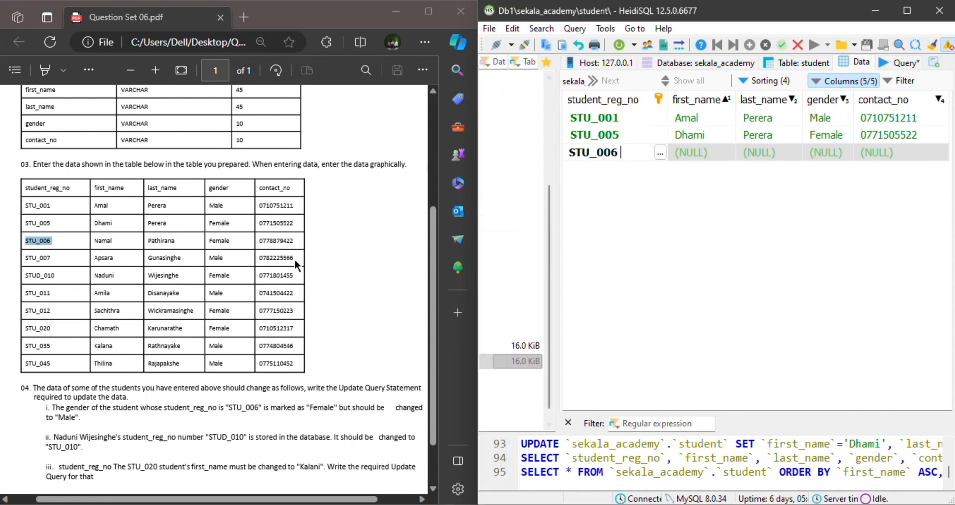
# Copy the third student's first and last names from the PDF into the first_name and last_name cells.
pyautogui.doubleClick(114, 239)
pyautogui.hotkey('ctrl', 'c')
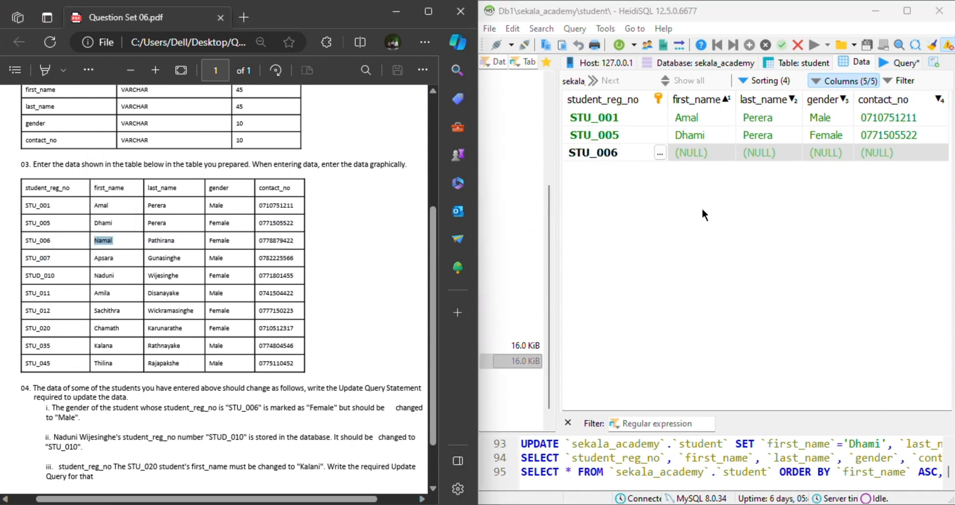
pyautogui.click(683, 152)
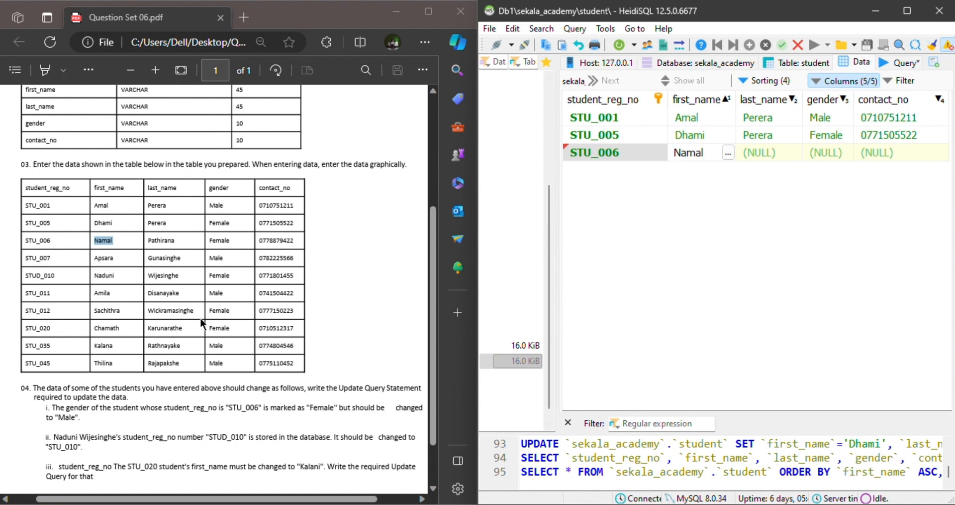
pyautogui.doubleClick(160, 241)
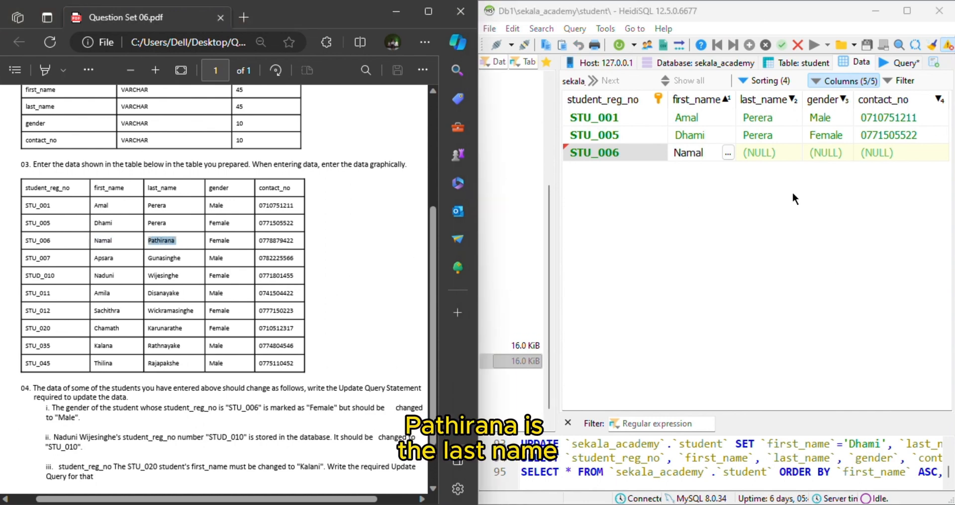
pyautogui.click(769, 152)
pyautogui.hotkey('ctrl', 'v')
# Copy the gender Female and the contact number from the PDF into the third student's row.
pyautogui.doubleClick(219, 240)
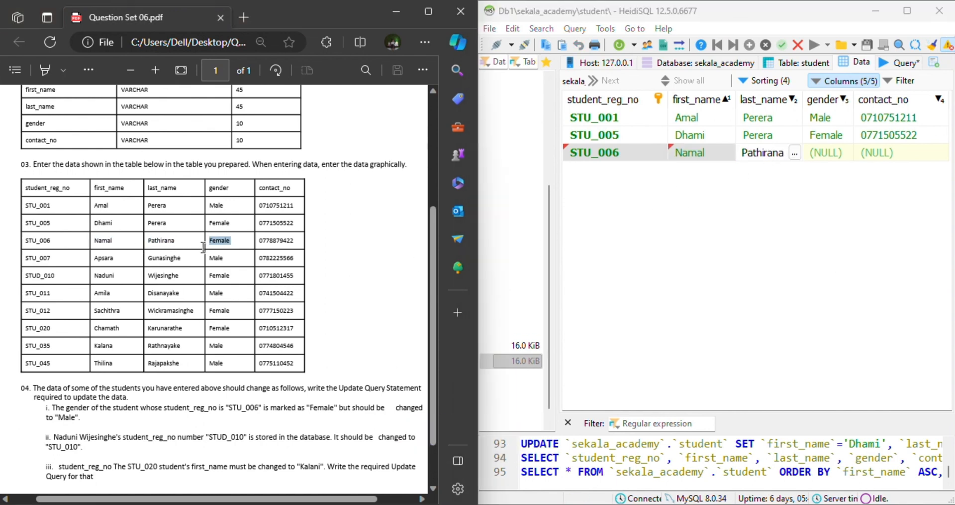
pyautogui.hotkey('ctrl', 'c')
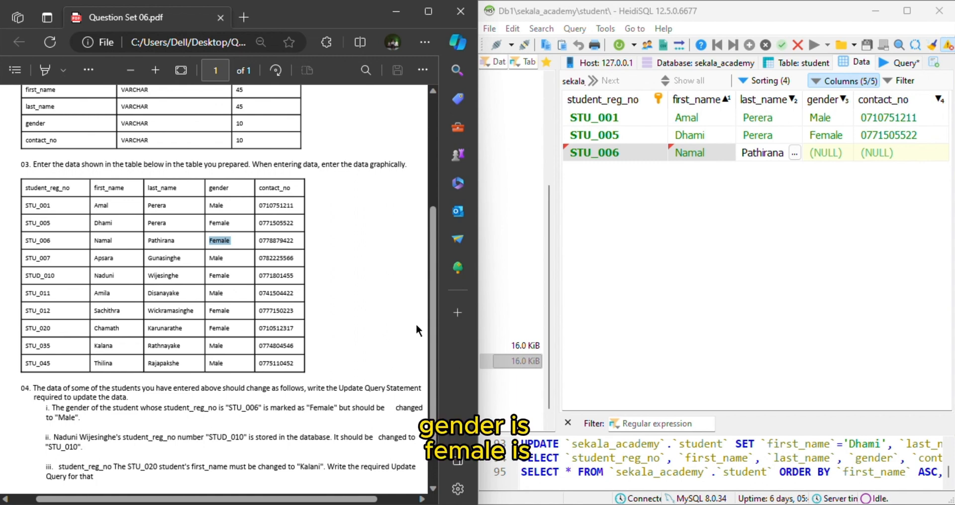
pyautogui.click(823, 152)
pyautogui.hotkey('ctrl', 'v')
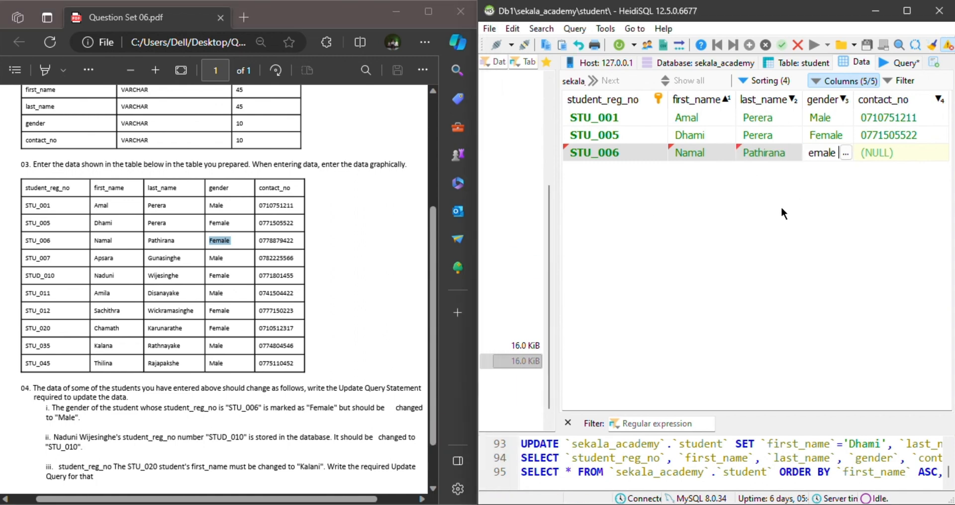
pyautogui.moveTo(296, 241); pyautogui.dragTo(250, 248)
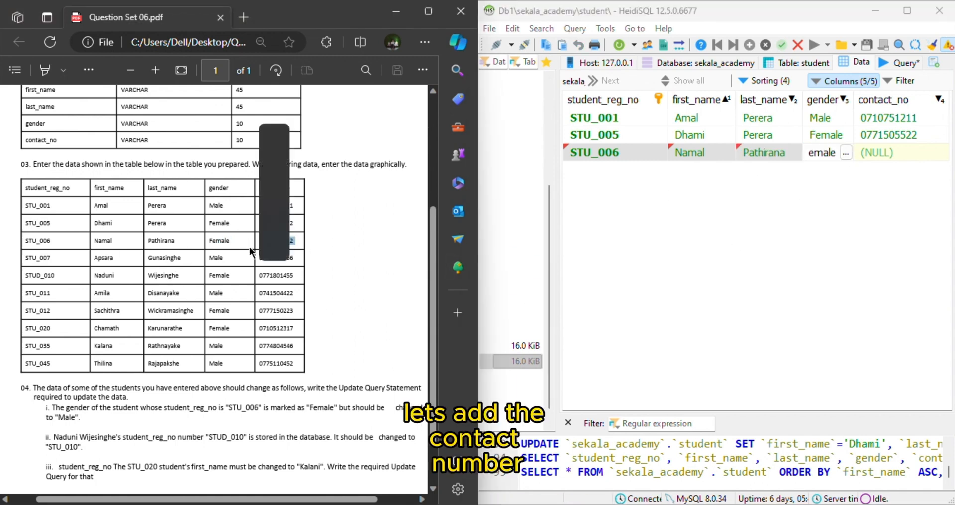
pyautogui.hotkey('ctrl', 'c')
pyautogui.click(875, 152)
pyautogui.hotkey('ctrl', 'v')
pyautogui.click(658, 207)
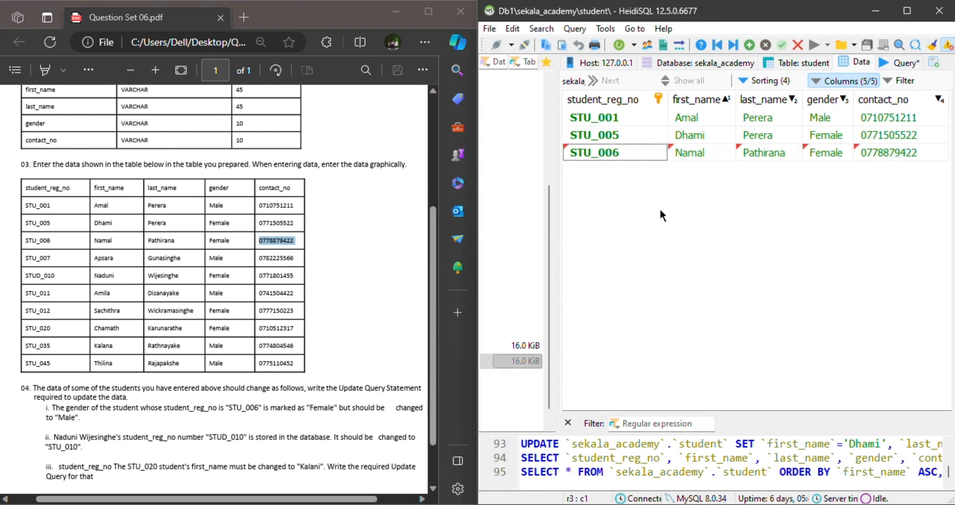
# Insert a fourth row and copy the fourth student's registration number from the PDF into student_reg_no.
pyautogui.click(750, 46)
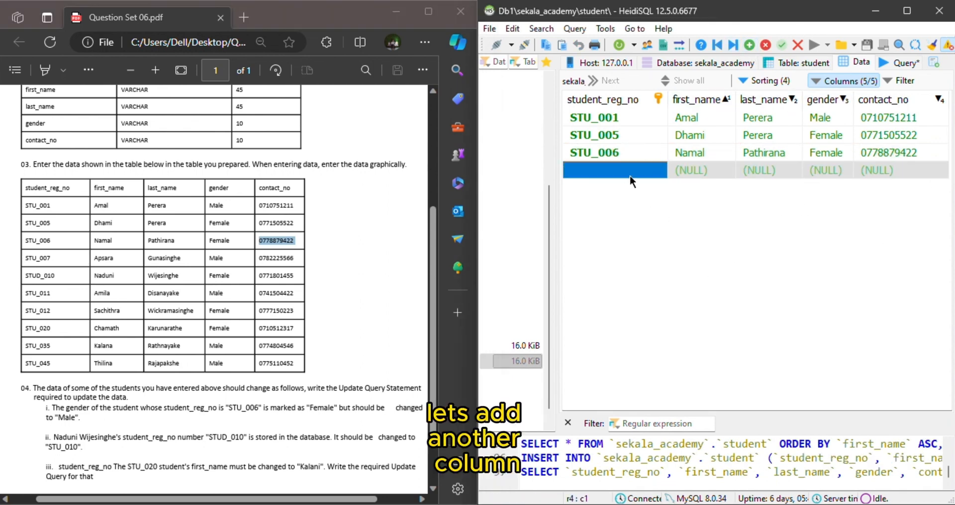
pyautogui.click(630, 174)
pyautogui.doubleClick(51, 257)
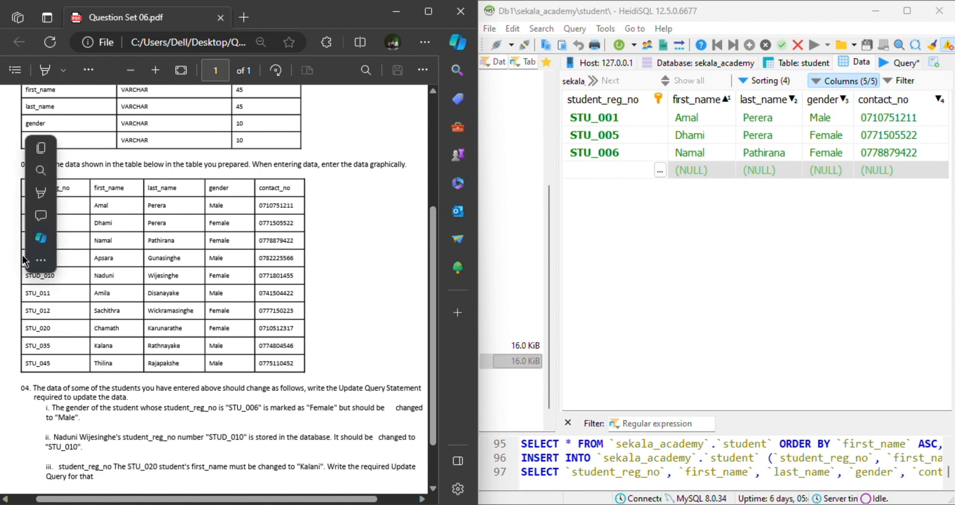
pyautogui.doubleClick(589, 174)
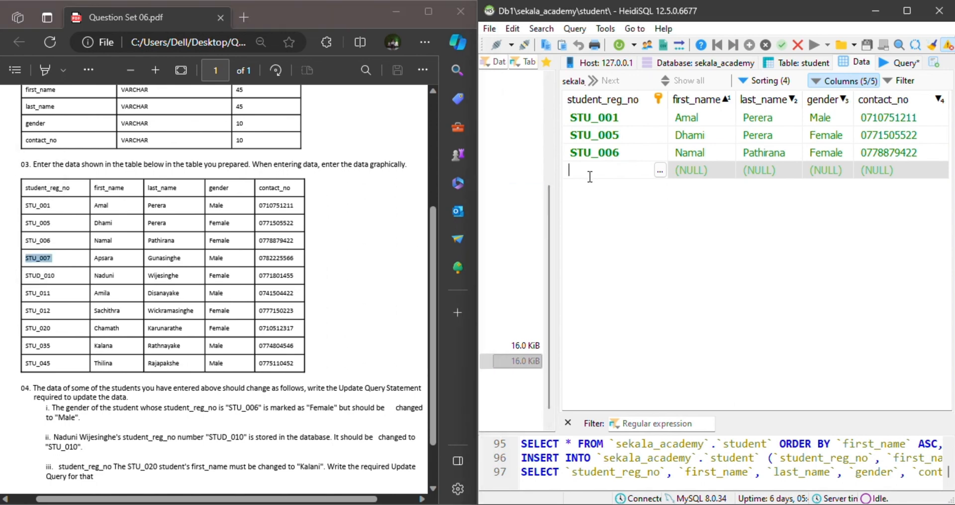
# Copy the fourth student's first and last names from the PDF into the first_name and last_name cells.
pyautogui.doubleClick(105, 257)
pyautogui.doubleClick(686, 170)
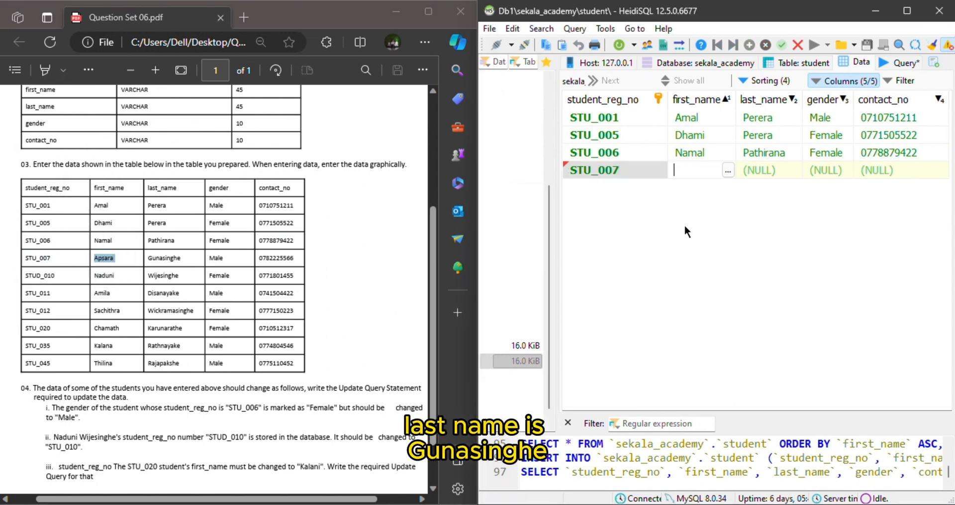
pyautogui.hotkey('ctrl', 'v')
pyautogui.doubleClick(179, 259)
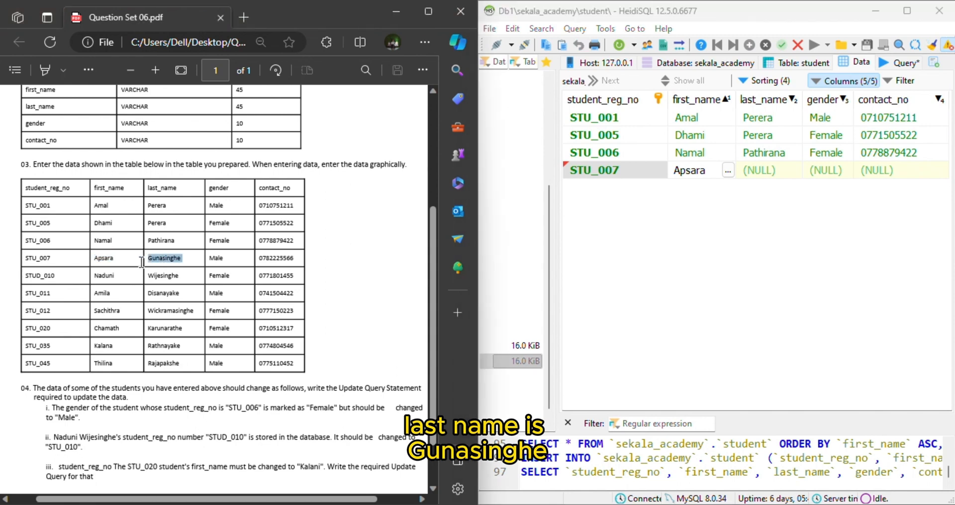
pyautogui.doubleClick(759, 170)
pyautogui.hotkey('ctrl', 'v')
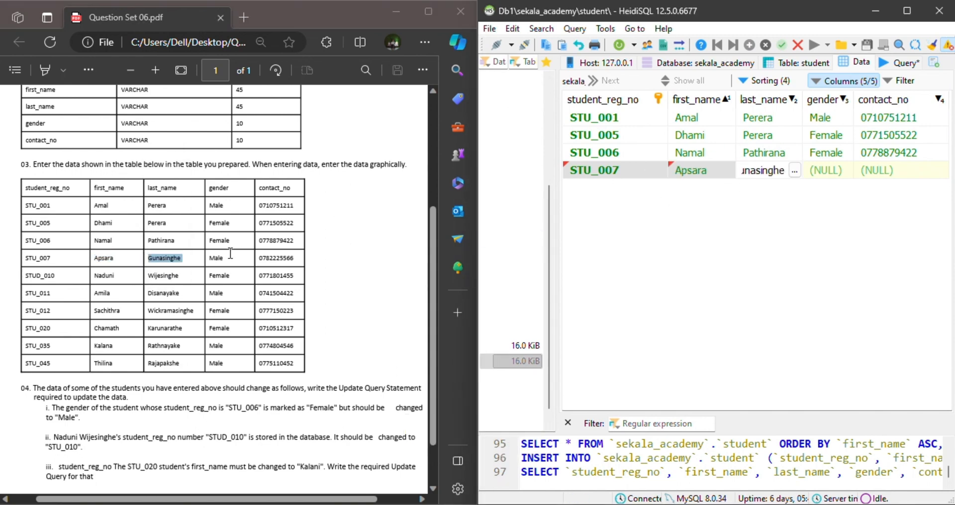
# Copy the gender Male and the contact number from the PDF into the fourth student's row, and save the row.
pyautogui.doubleClick(215, 258)
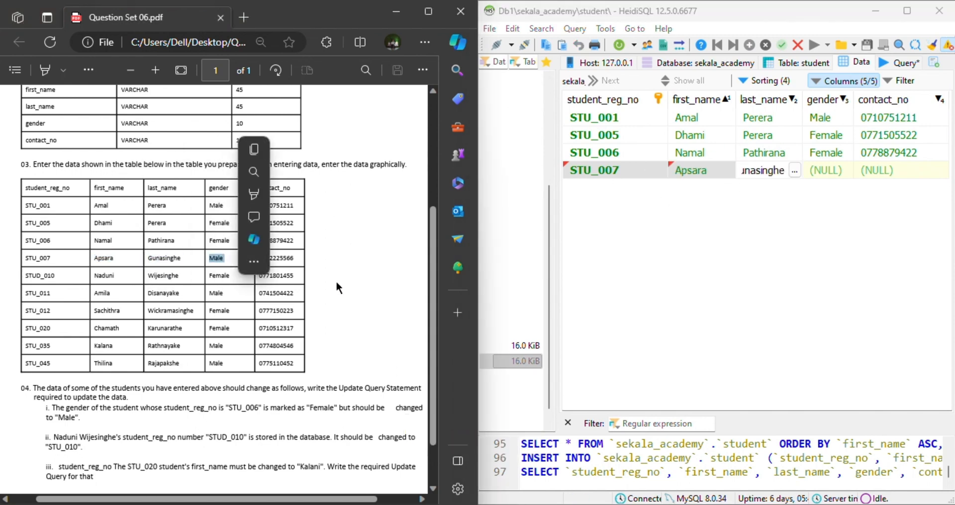
pyautogui.hotkey('ctrl', 'c')
pyautogui.hotkey('alt', 'Tab')
pyautogui.press('Tab')
pyautogui.hotkey('ctrl', 'v')
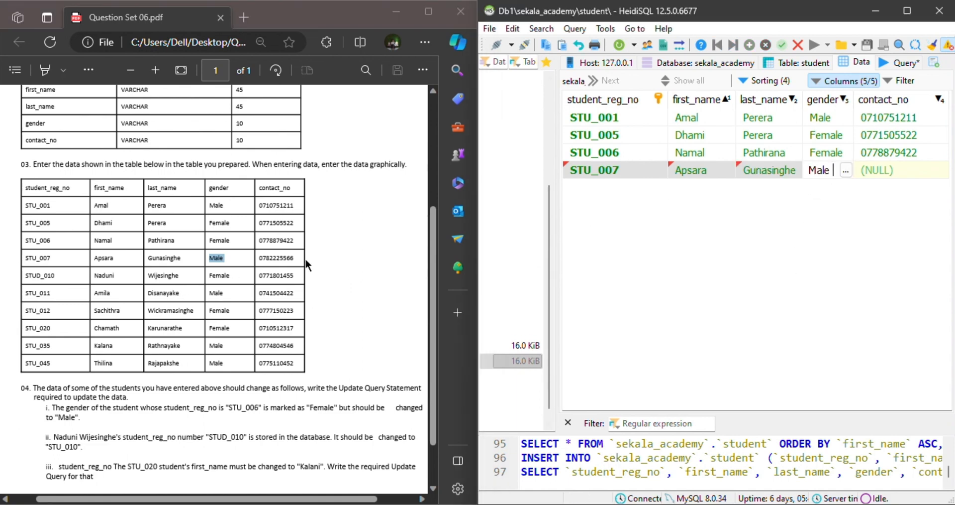
pyautogui.doubleClick(276, 258)
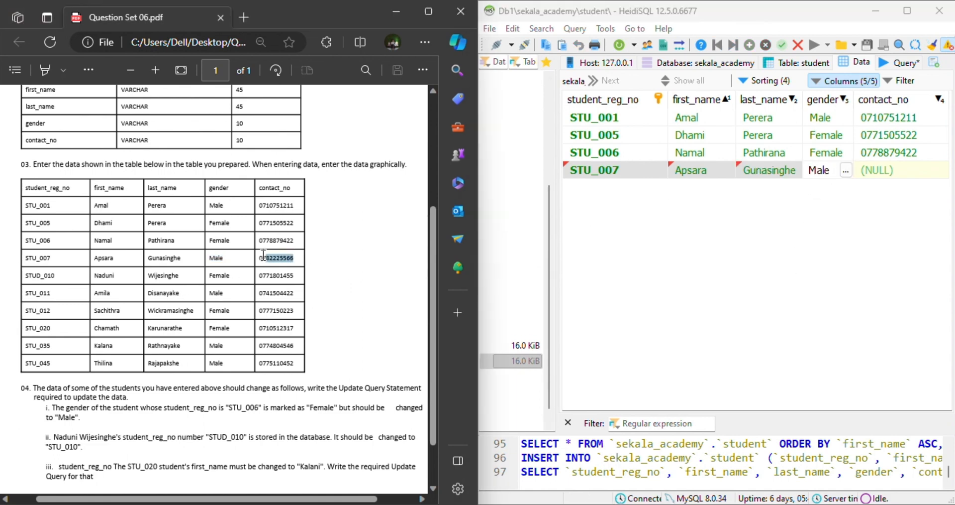
pyautogui.click(882, 174)
pyautogui.hotkey('ctrl', 'v')
pyautogui.press('Return')
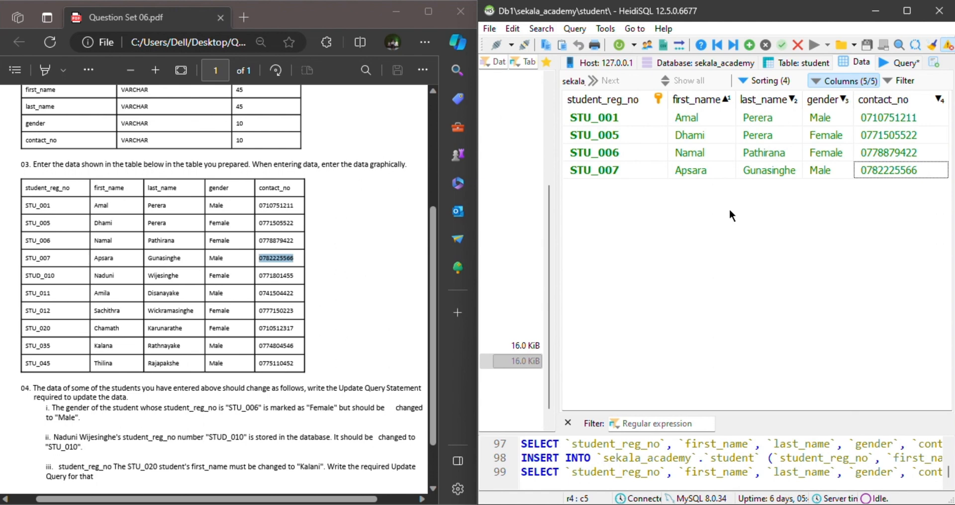
# Insert a fifth row and copy the fifth student's registration number from the PDF into student_reg_no.
pyautogui.click(747, 48)
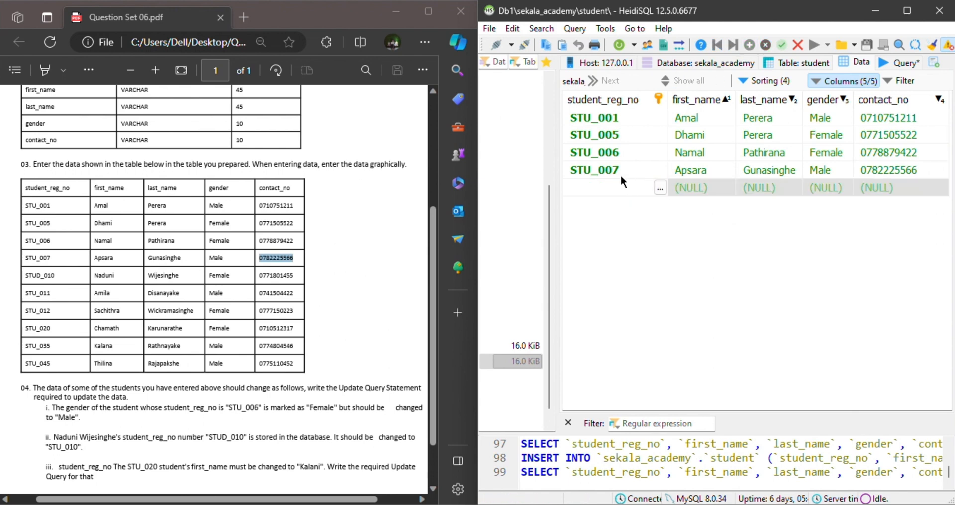
pyautogui.moveTo(58, 272); pyautogui.dragTo(20, 277)
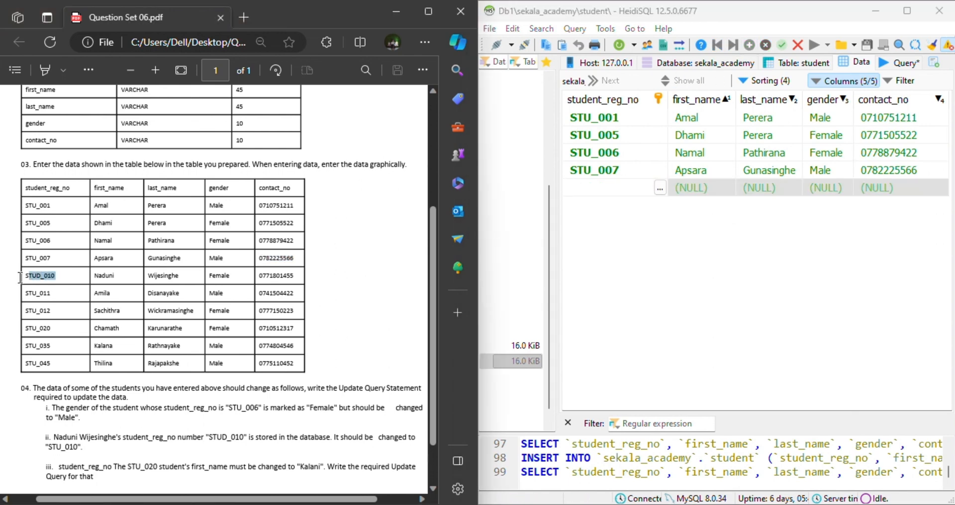
pyautogui.click(611, 189)
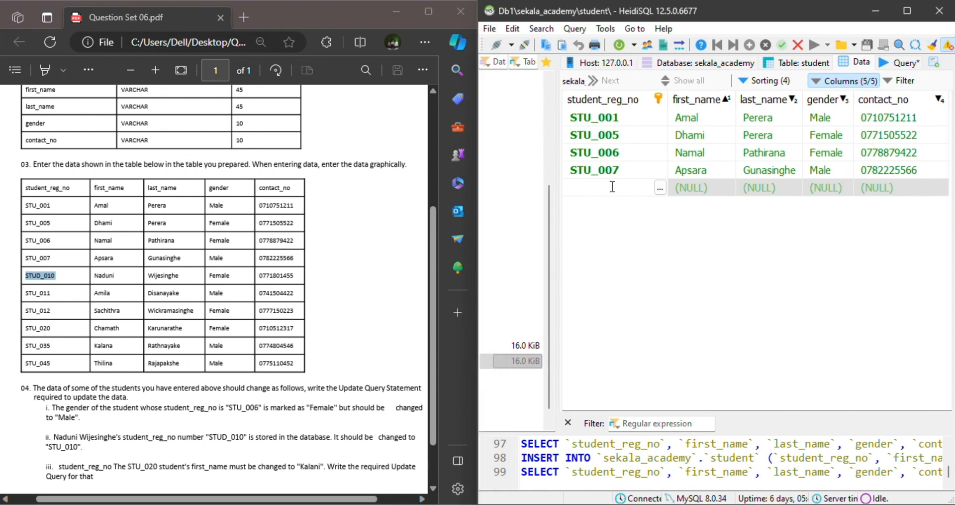
pyautogui.hotkey('ctrl', 'v')
# Copy the fifth student's first and last names from the PDF into the first_name and last_name cells.
pyautogui.doubleClick(114, 271)
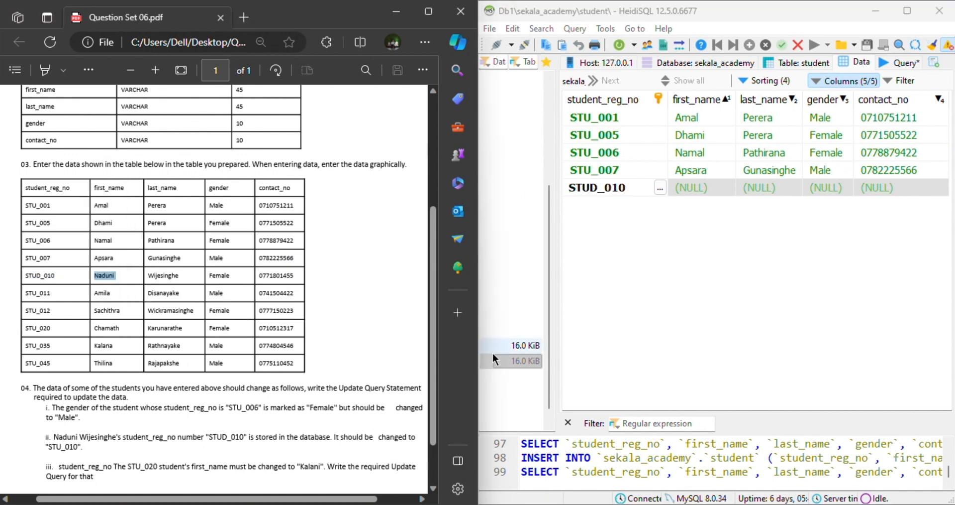
pyautogui.click(701, 182)
pyautogui.hotkey('ctrl', 'v')
pyautogui.doubleClick(163, 275)
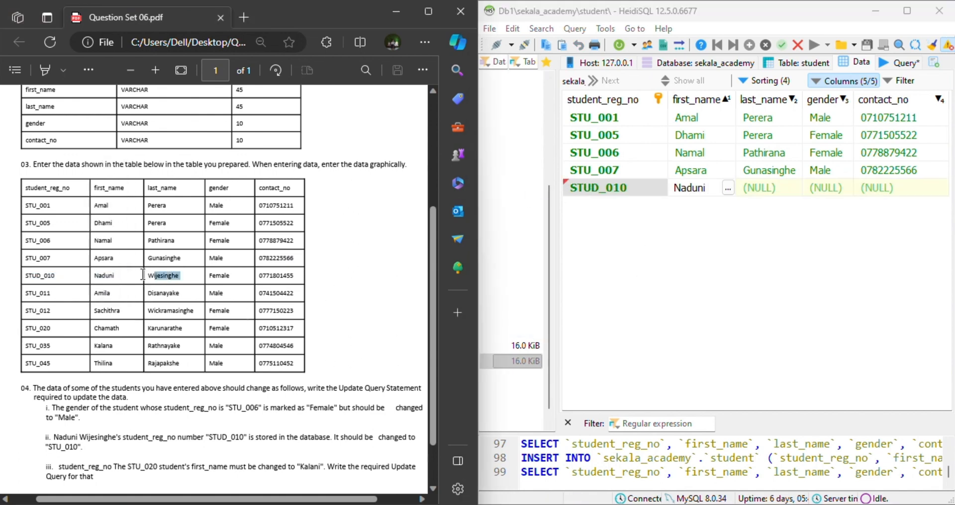
pyautogui.click(780, 187)
pyautogui.hotkey('ctrl', 'v')
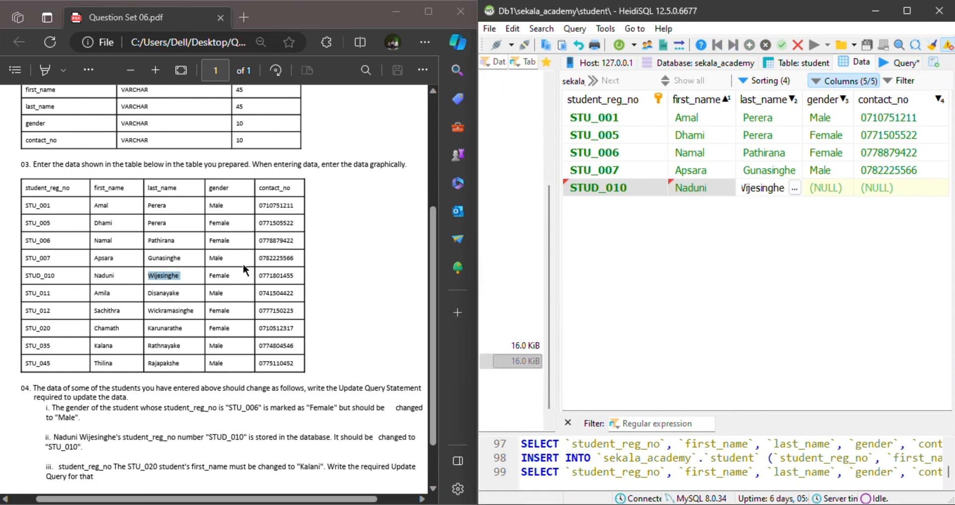
# Copy the gender Female from the PDF into the fifth student's gender cell.
pyautogui.moveTo(230, 276); pyautogui.dragTo(200, 275)
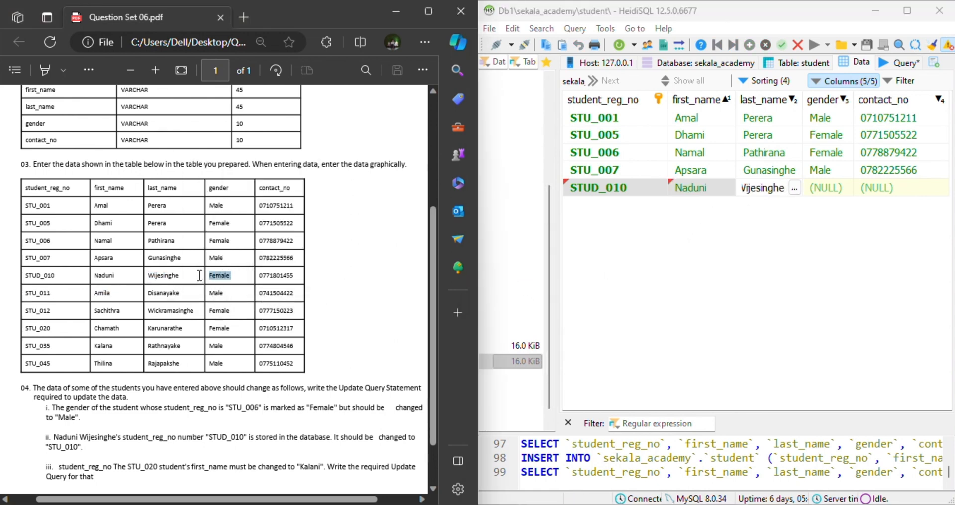
pyautogui.click(824, 189)
pyautogui.hotkey('ctrl', 'v')
# Copy the fifth student's contact number from the PDF into contact_no and save the row.
pyautogui.moveTo(297, 275); pyautogui.dragTo(249, 275)
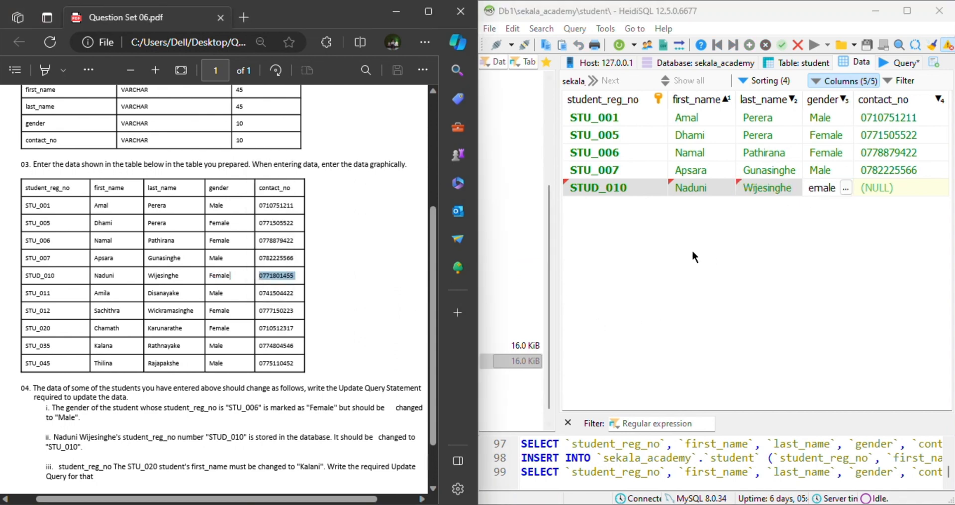
pyautogui.press('Tab')
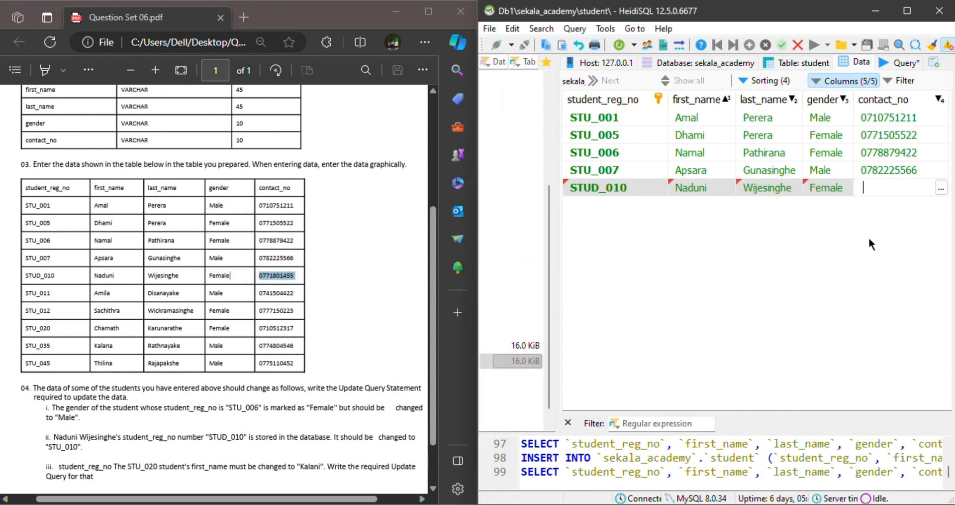
pyautogui.moveTo(298, 276); pyautogui.dragTo(264, 275)
pyautogui.hotkey('ctrl', 'c')
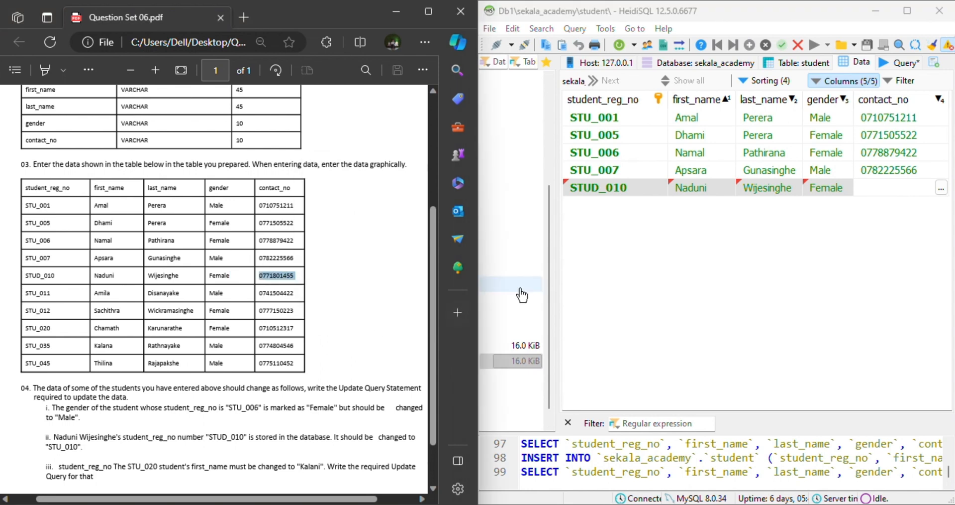
pyautogui.click(862, 186)
pyautogui.hotkey('ctrl', 'v')
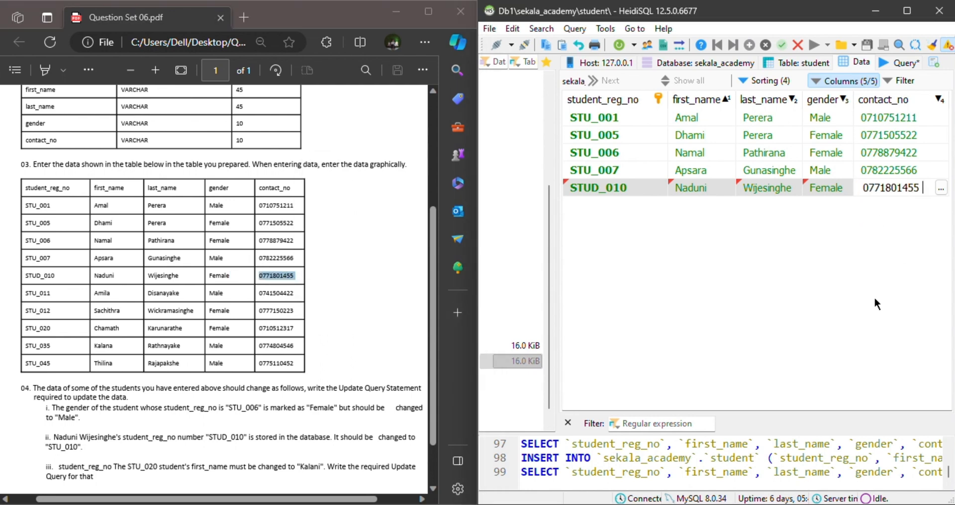
pyautogui.press('Return')
pyautogui.press('Return')
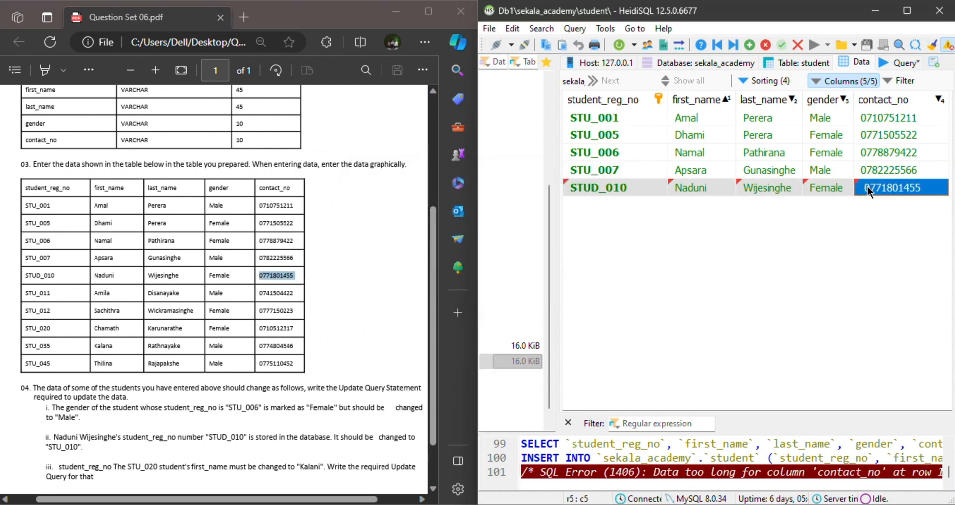
pyautogui.click(802, 324)
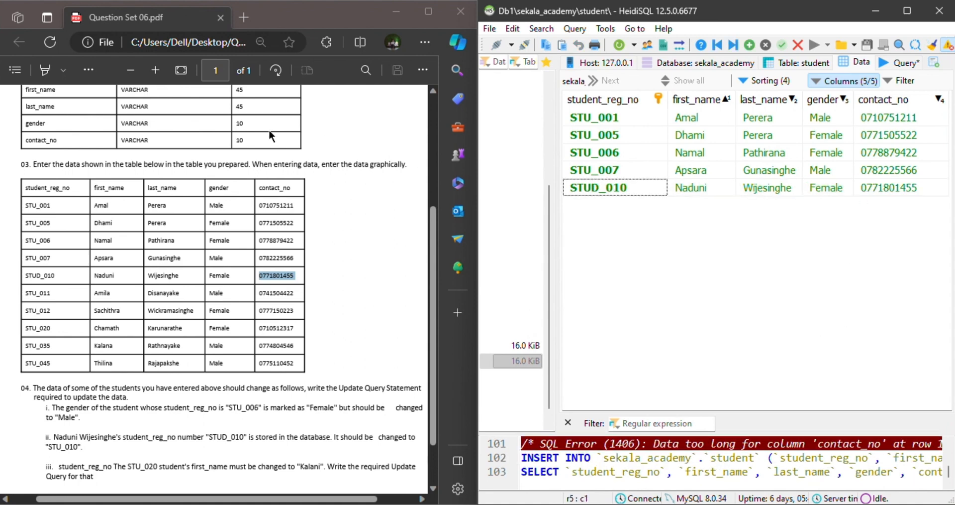
# Insert a sixth row and copy the sixth student's registration number from the PDF into student_reg_no.
pyautogui.click(750, 45)
pyautogui.moveTo(54, 293); pyautogui.dragTo(13, 292)
pyautogui.click(596, 207)
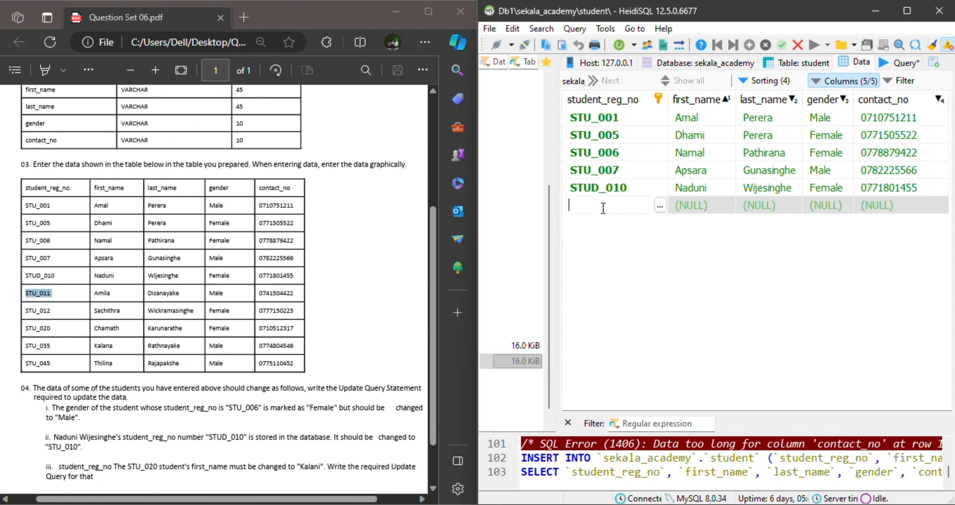
pyautogui.hotkey('ctrl', 'v')
# Copy the sixth student's first and last names from the PDF into the first_name and last_name cells.
pyautogui.moveTo(114, 292); pyautogui.dragTo(88, 297)
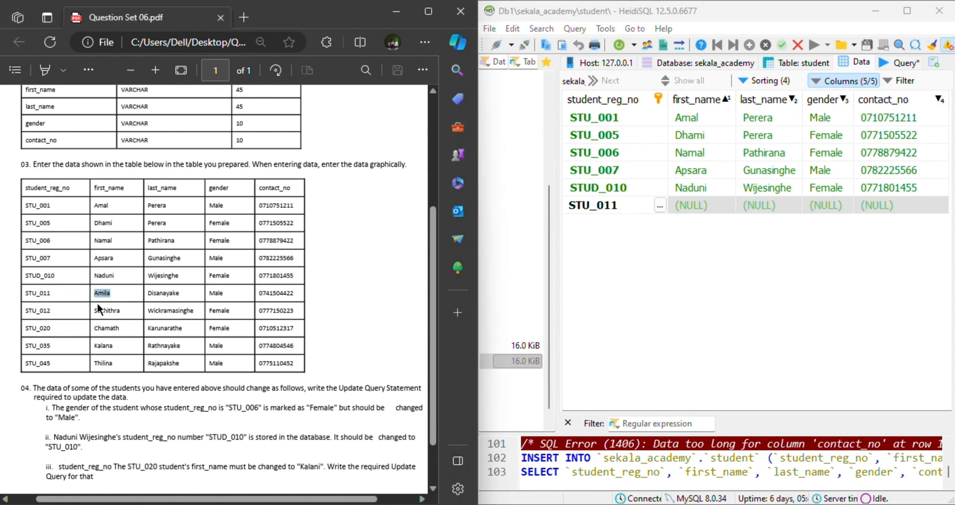
pyautogui.click(689, 205)
pyautogui.hotkey('ctrl', 'v')
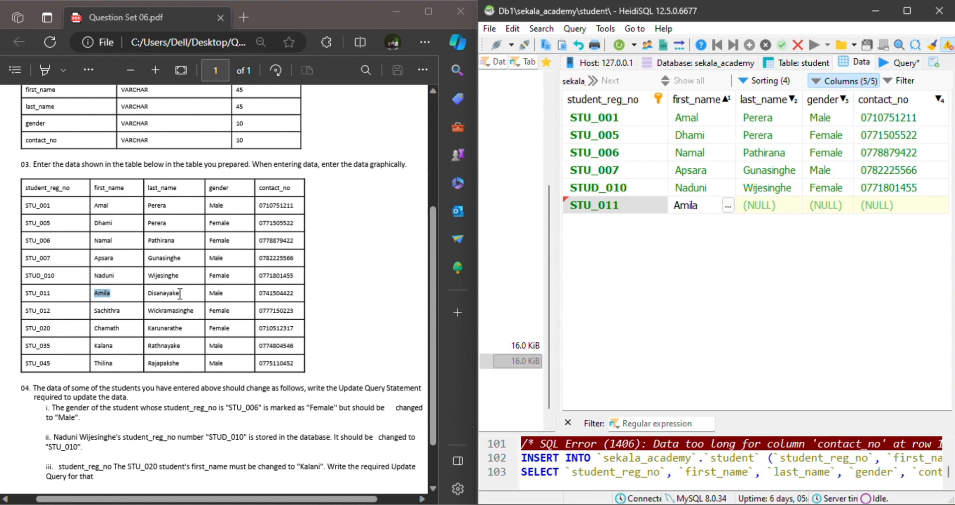
pyautogui.moveTo(180, 293); pyautogui.dragTo(130, 293)
pyautogui.click(760, 205)
pyautogui.hotkey('ctrl', 'v')
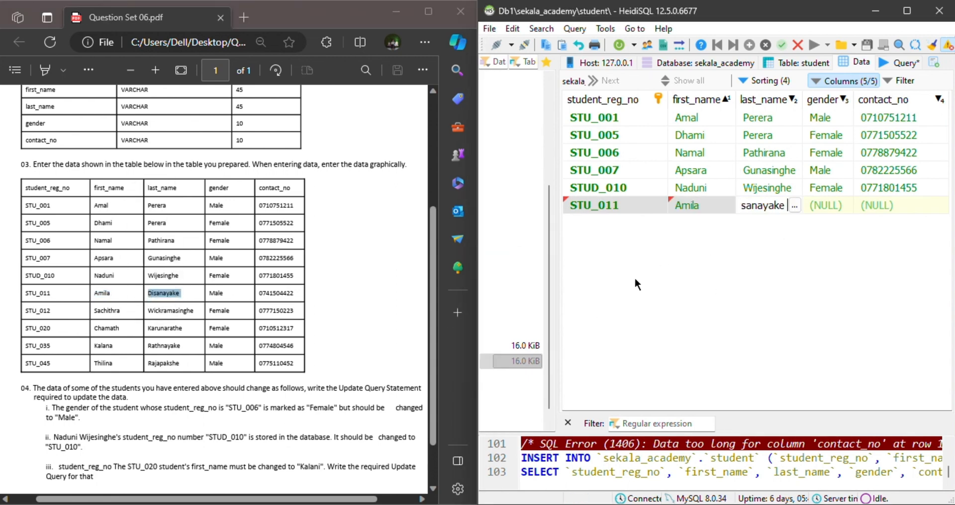
# Copy the gender Male and the contact number from the PDF into the sixth student's row and save it.
pyautogui.moveTo(228, 293); pyautogui.dragTo(203, 298)
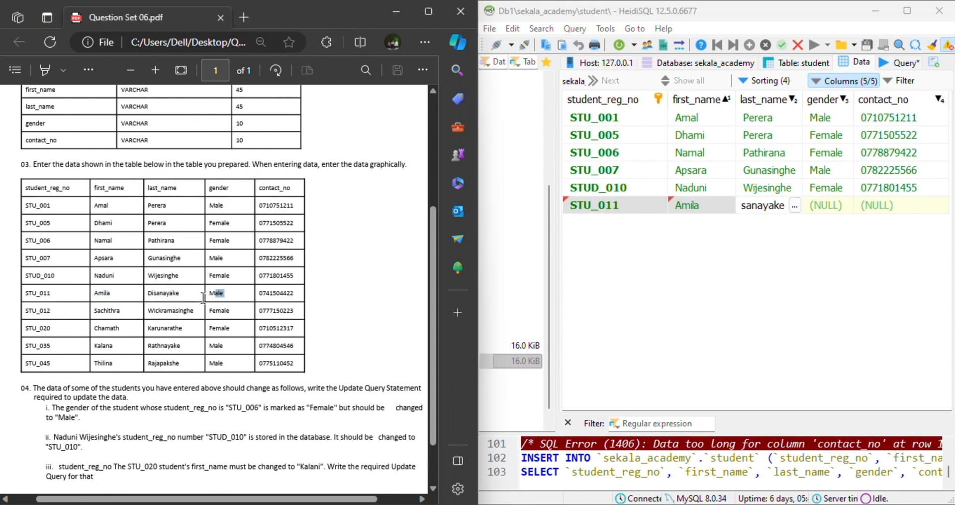
pyautogui.click(845, 201)
pyautogui.hotkey('ctrl', 'v')
pyautogui.moveTo(299, 292); pyautogui.dragTo(244, 297)
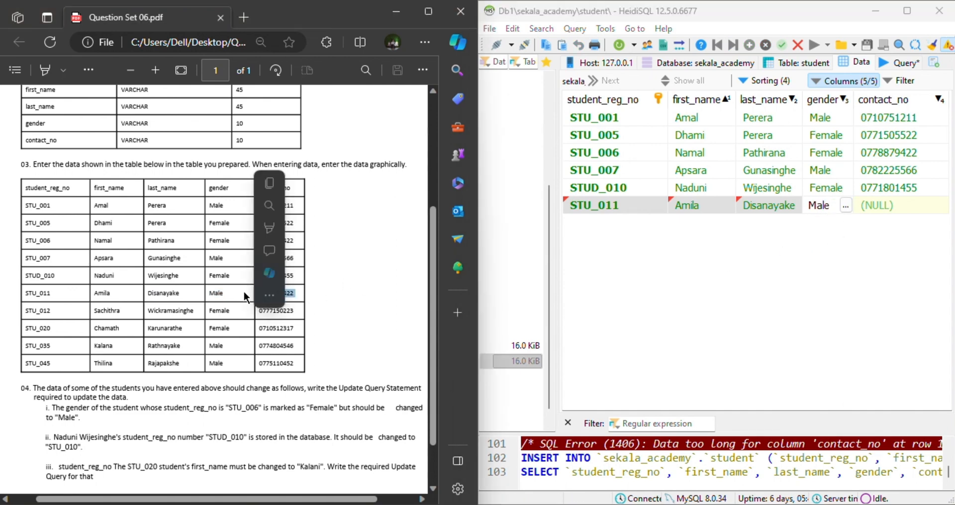
pyautogui.click(874, 207)
pyautogui.hotkey('ctrl', 'v')
pyautogui.press('Return')
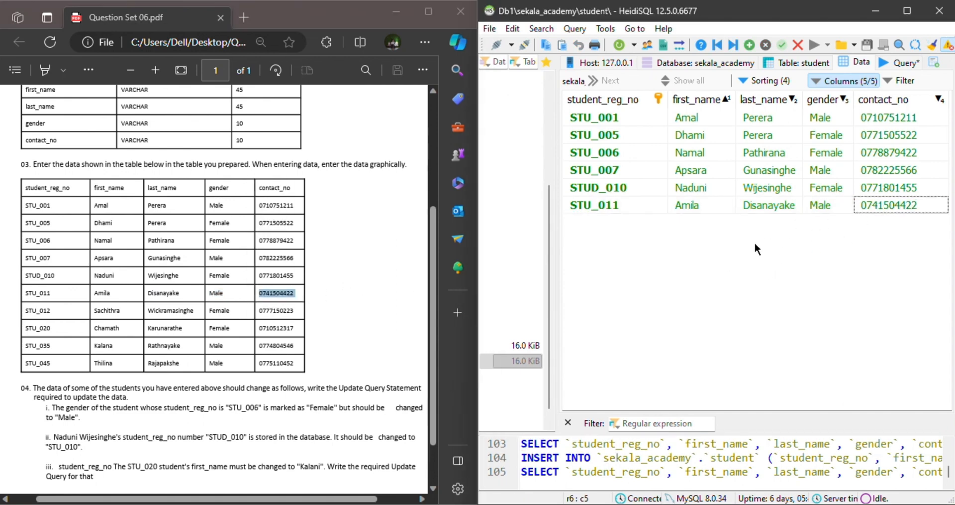
# Insert a seventh row and copy the seventh student's registration number from the PDF into student_reg_no.
pyautogui.click(749, 45)
pyautogui.click(602, 220)
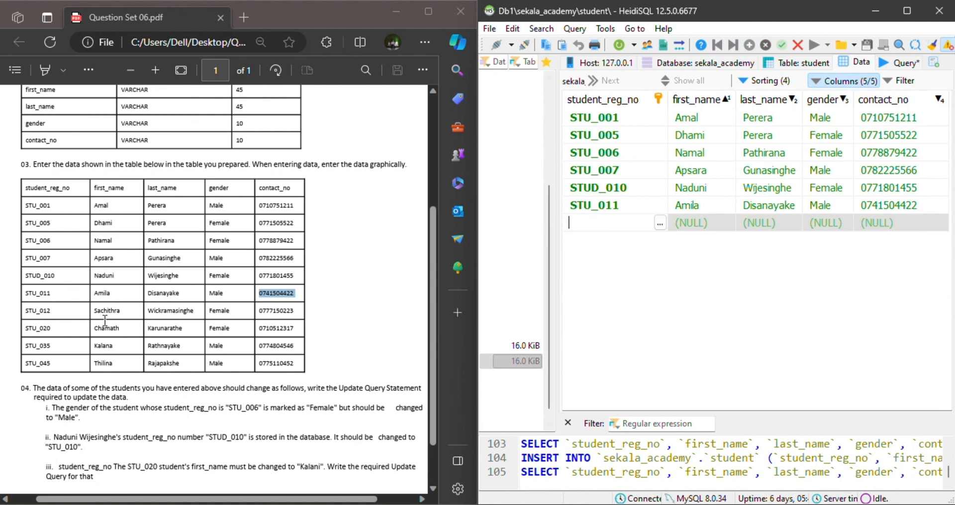
pyautogui.moveTo(58, 310); pyautogui.dragTo(23, 311)
pyautogui.click(603, 219)
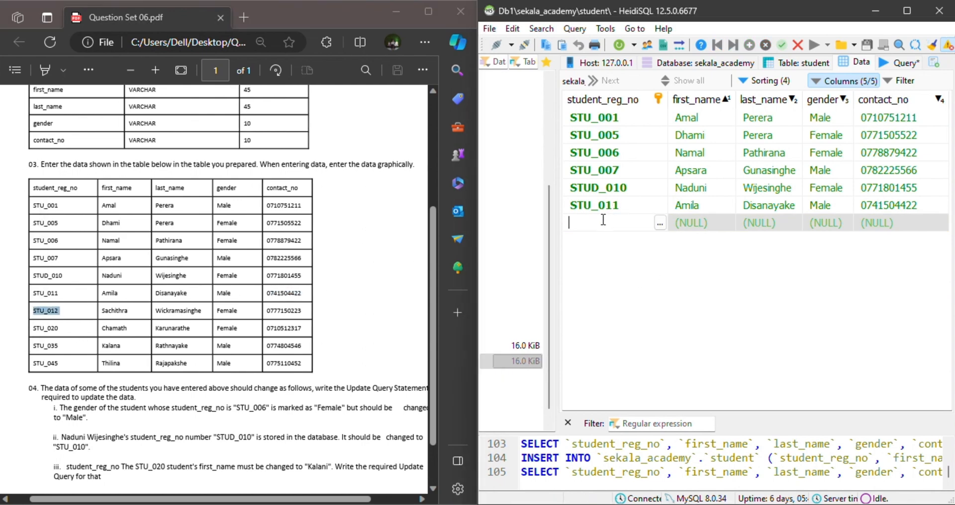
pyautogui.hotkey('ctrl', 'v')
# Copy the seventh student's first and last names from the PDF into the first_name and last_name cells.
pyautogui.moveTo(142, 309); pyautogui.dragTo(101, 310)
pyautogui.hotkey('ctrl', 'c')
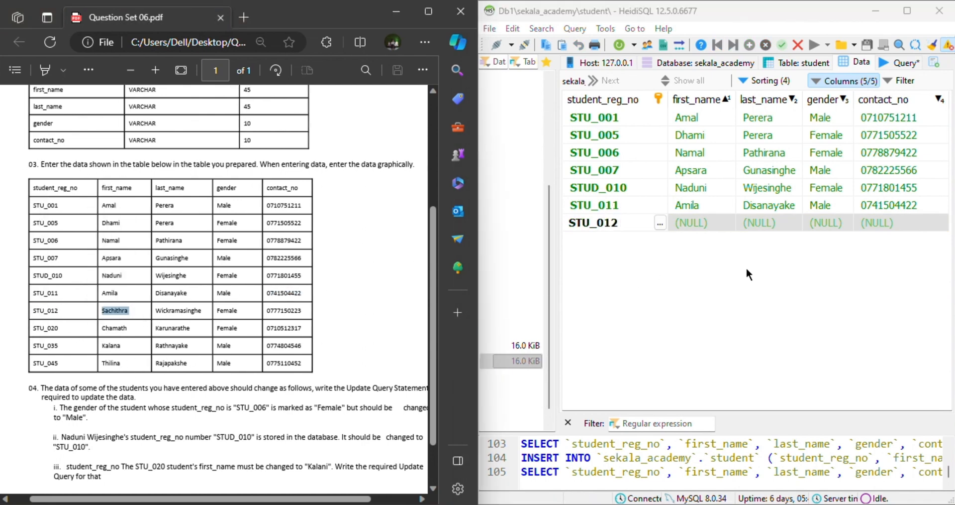
pyautogui.click(697, 223)
pyautogui.hotkey('ctrl', 'v')
pyautogui.click(203, 335)
pyautogui.moveTo(202, 313); pyautogui.dragTo(136, 311)
pyautogui.click(167, 361)
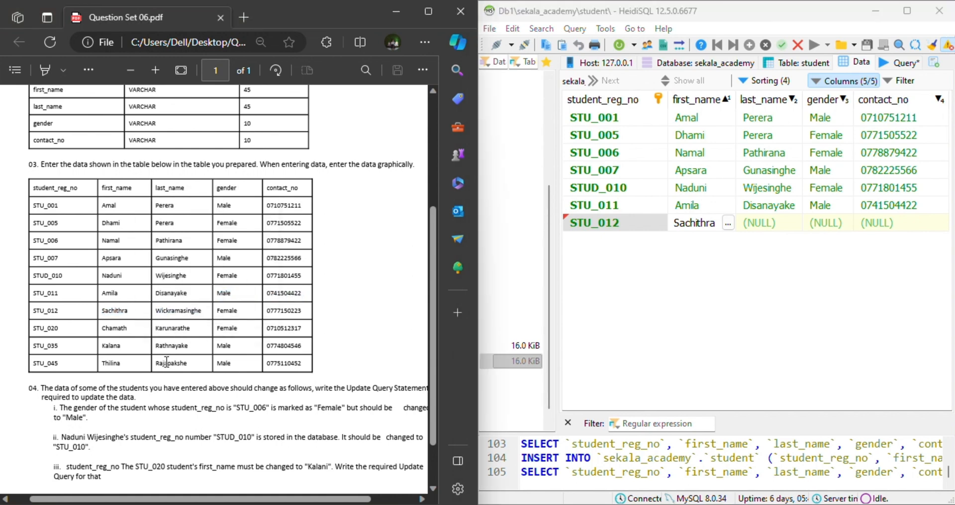
pyautogui.moveTo(201, 314); pyautogui.dragTo(153, 312)
pyautogui.click(187, 313)
pyautogui.press('Tab')
pyautogui.hotkey('ctrl', 'v')
# Copy the gender Female from the PDF into the seventh student's gender cell.
pyautogui.moveTo(239, 312); pyautogui.dragTo(212, 312)
pyautogui.click(326, 375)
pyautogui.click(289, 318)
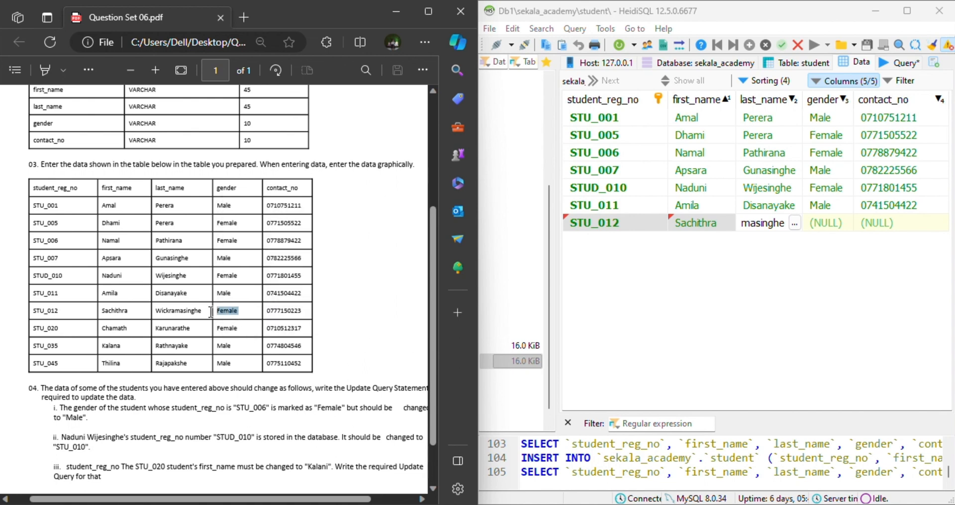
pyautogui.hotkey('ctrl', 'c')
pyautogui.click(827, 223)
pyautogui.hotkey('ctrl', 'v')
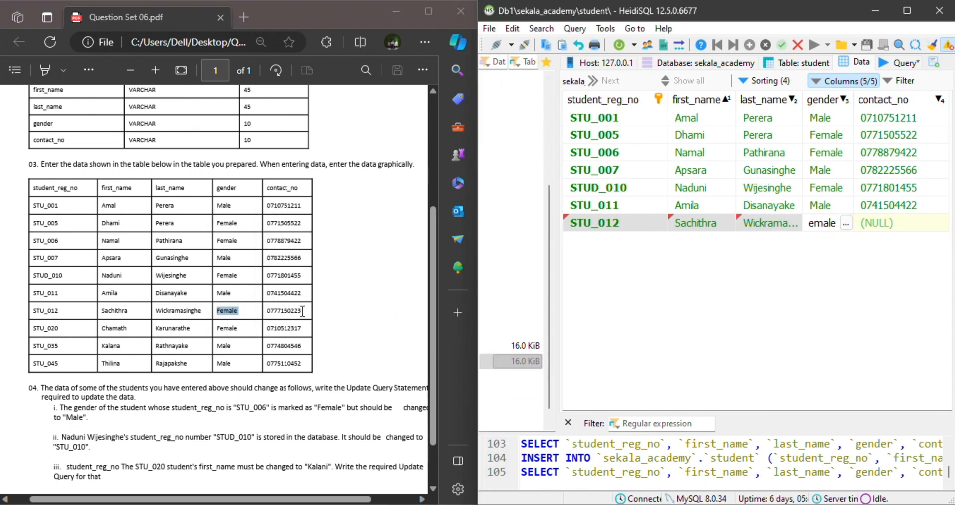
# Copy the seventh student's contact number from the PDF into the contact_no cell.
pyautogui.moveTo(302, 311); pyautogui.dragTo(265, 312)
pyautogui.hotkey('ctrl', 'c')
pyautogui.click(892, 228)
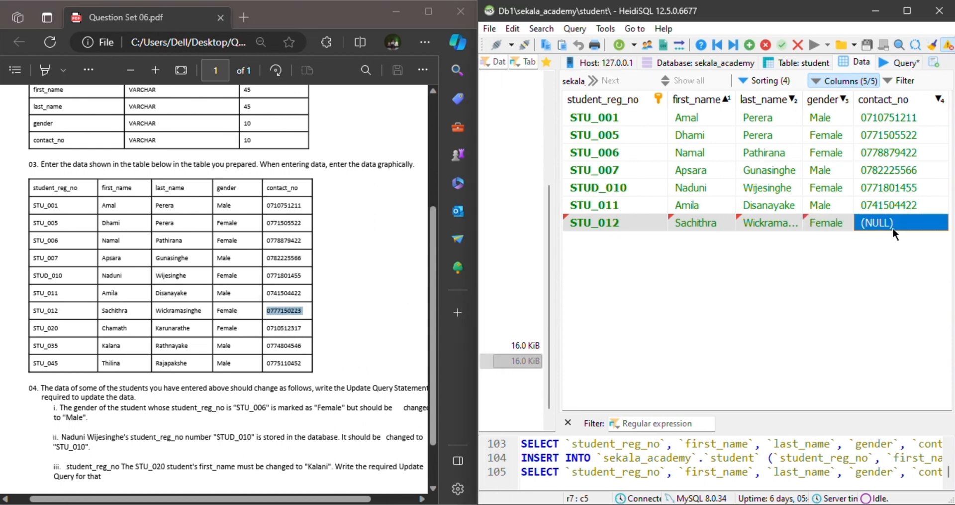
pyautogui.hotkey('ctrl', 'v')
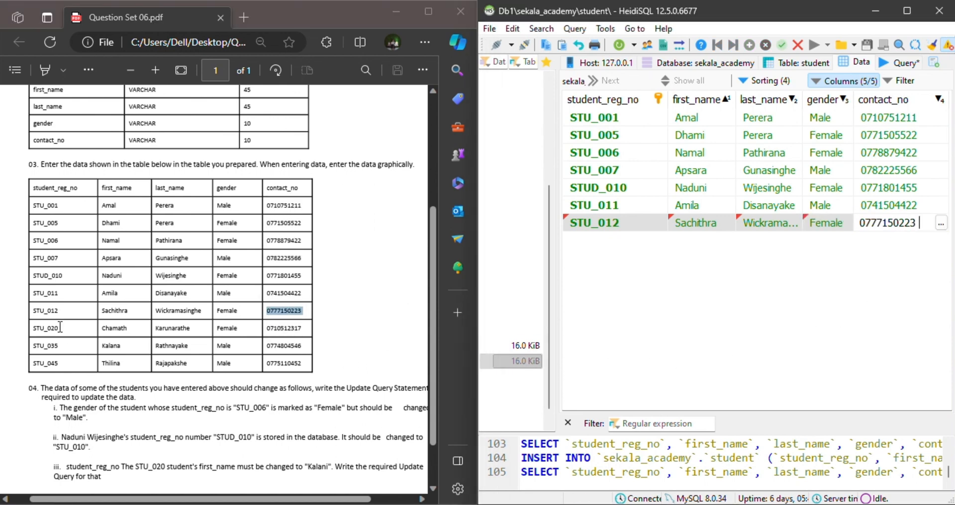
# Insert an eighth row and copy the eighth student's registration number from the PDF into student_reg_no.
pyautogui.moveTo(61, 326); pyautogui.dragTo(27, 334)
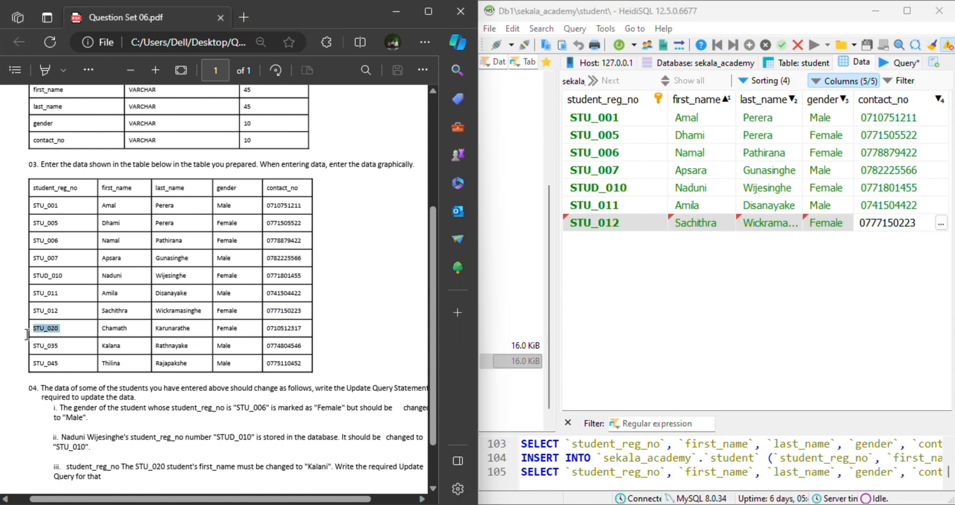
pyautogui.click(702, 269)
pyautogui.click(749, 44)
pyautogui.hotkey('ctrl', 'v')
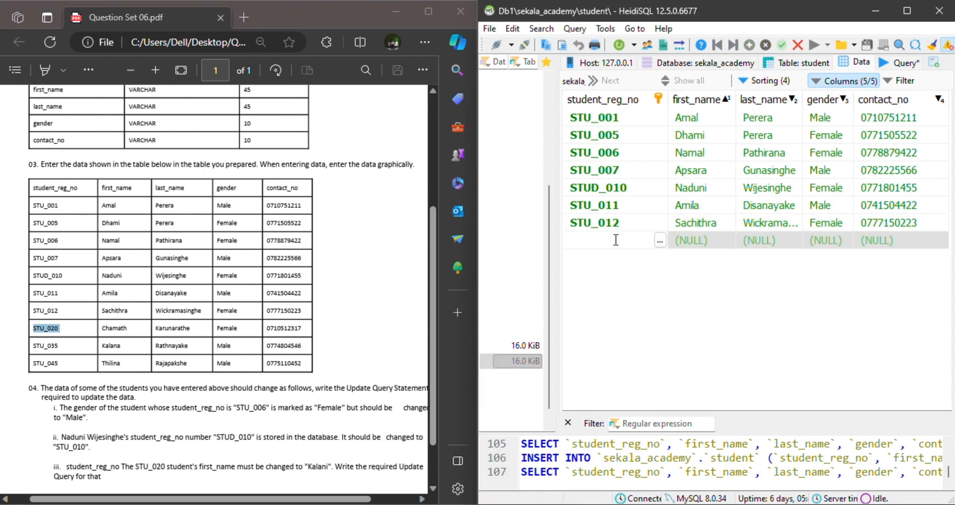
# Copy the eighth student's first and last names from the PDF into the first_name and last_name cells.
pyautogui.doubleClick(115, 328)
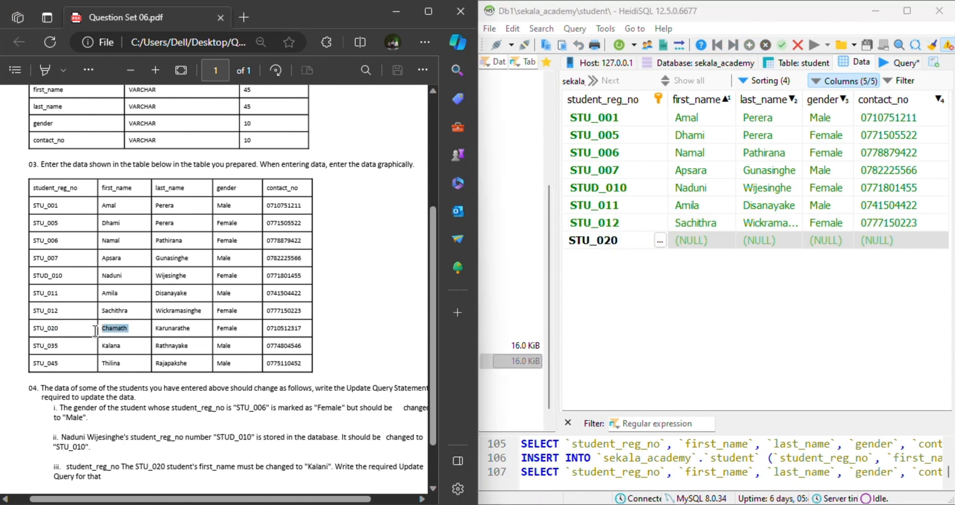
pyautogui.hotkey('ctrl', 'c')
pyautogui.doubleClick(692, 239)
pyautogui.hotkey('ctrl', 'v')
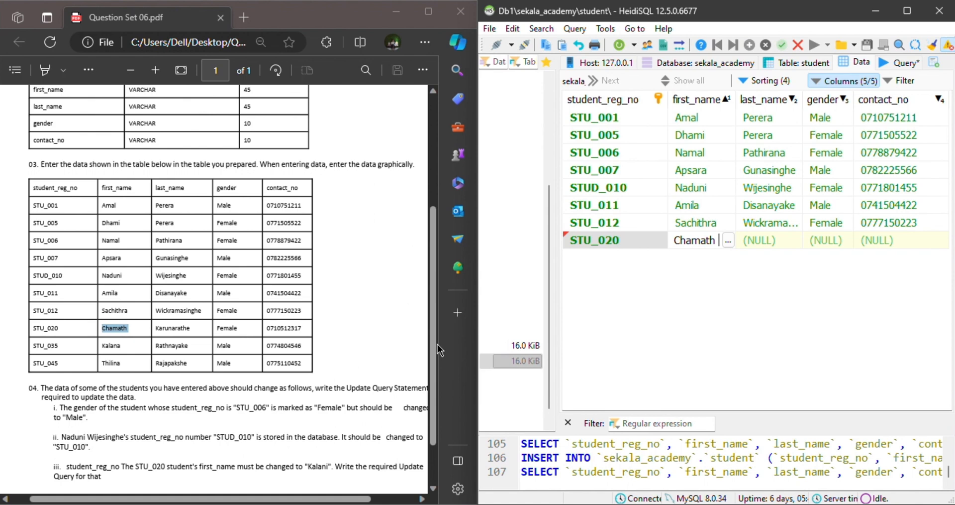
pyautogui.doubleClick(189, 327)
pyautogui.hotkey('ctrl', 'c')
pyautogui.click(767, 241)
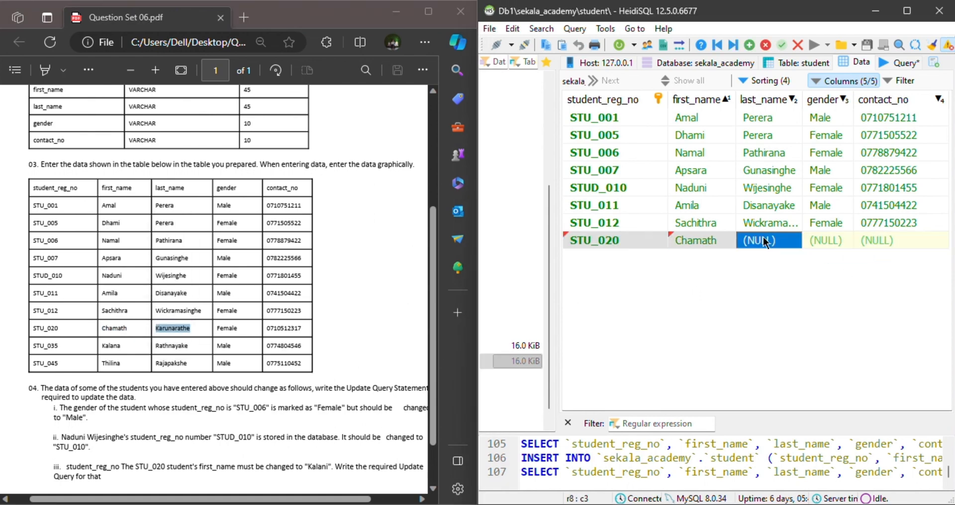
pyautogui.doubleClick(765, 240)
pyautogui.hotkey('ctrl', 'v')
# Copy the gender Female and the contact number from the PDF into the eighth student's row and save it.
pyautogui.moveTo(236, 328); pyautogui.dragTo(207, 329)
pyautogui.click(831, 240)
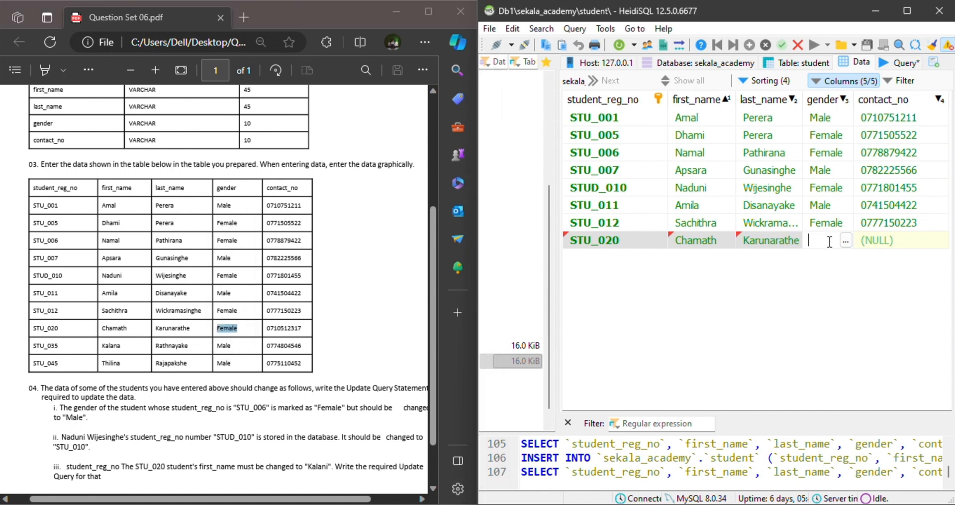
pyautogui.hotkey('ctrl', 'v')
pyautogui.moveTo(302, 328); pyautogui.dragTo(255, 330)
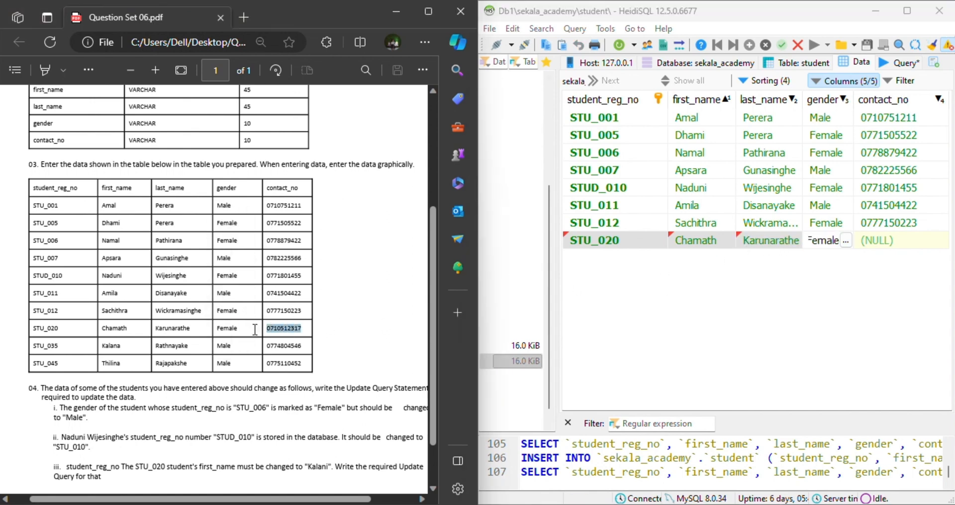
pyautogui.click(876, 245)
pyautogui.hotkey('ctrl', 'v')
pyautogui.click(742, 285)
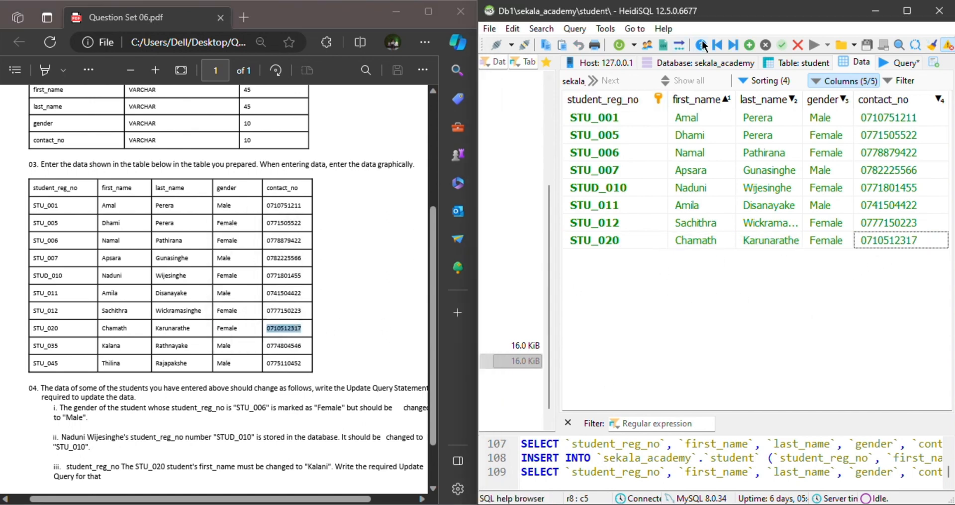
# Insert a ninth row and copy the ninth student's registration number from the PDF into student_reg_no.
pyautogui.click(749, 44)
pyautogui.click(590, 257)
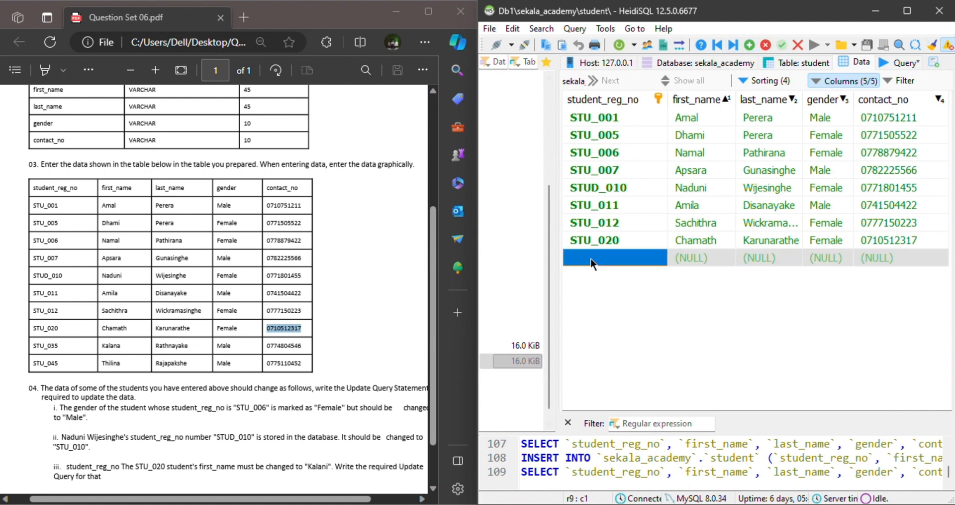
pyautogui.moveTo(62, 343); pyautogui.dragTo(25, 354)
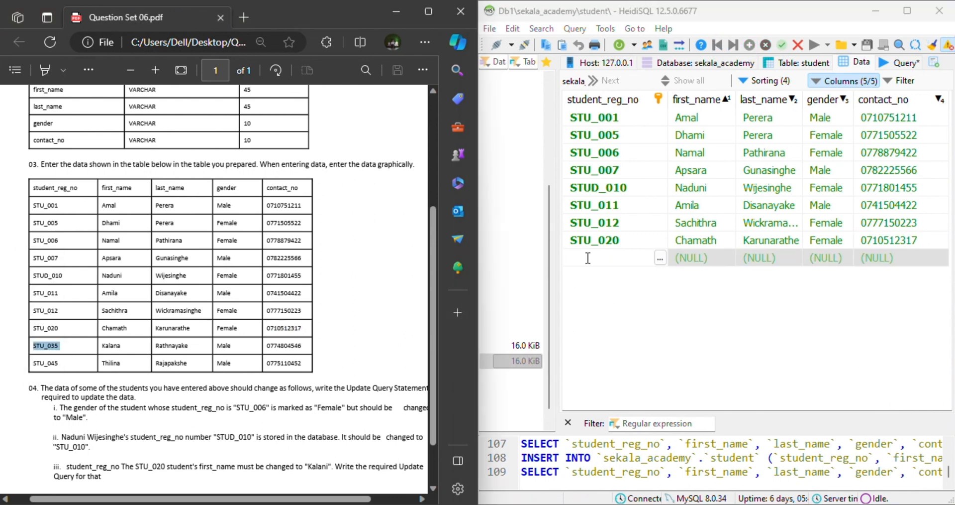
pyautogui.hotkey('ctrl', 'v')
# Copy the ninth student's first and last names from the PDF into the first_name and last_name cells.
pyautogui.moveTo(121, 345); pyautogui.dragTo(85, 353)
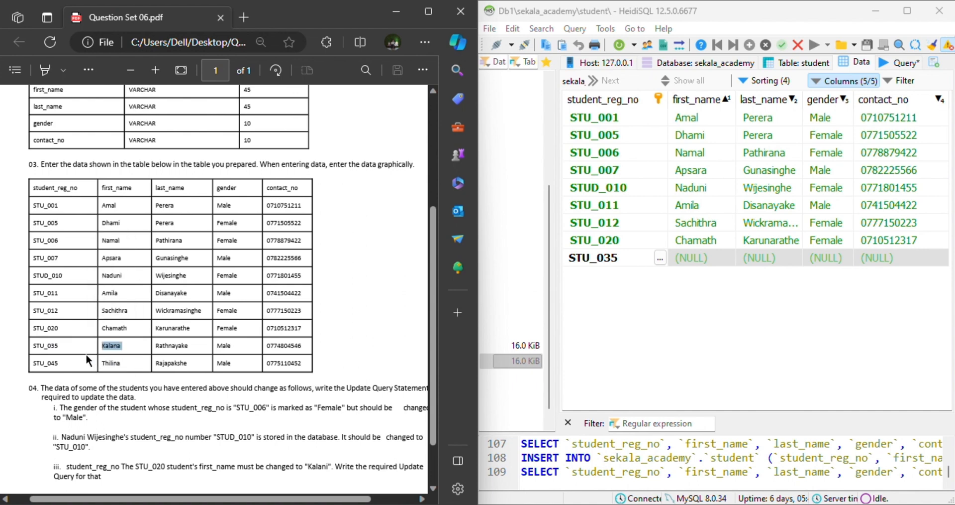
pyautogui.doubleClick(698, 258)
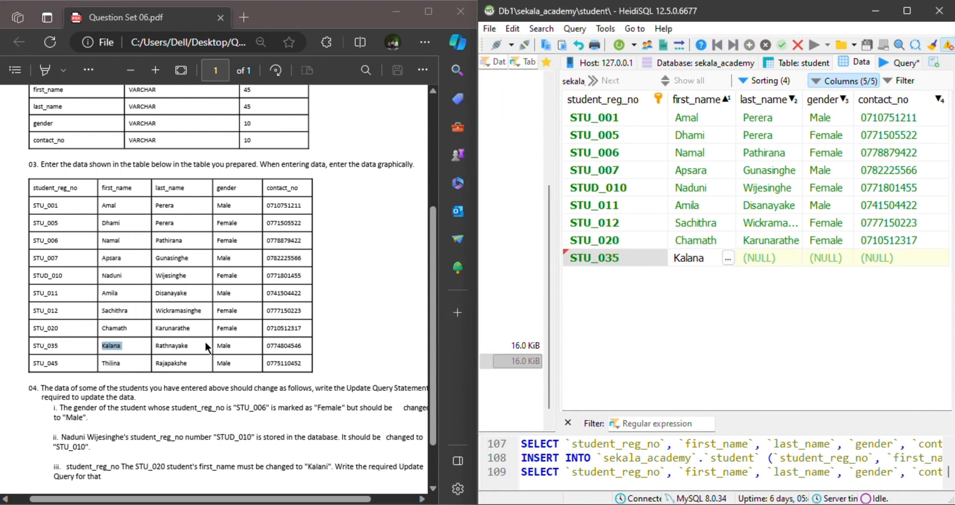
pyautogui.moveTo(186, 347); pyautogui.dragTo(151, 352)
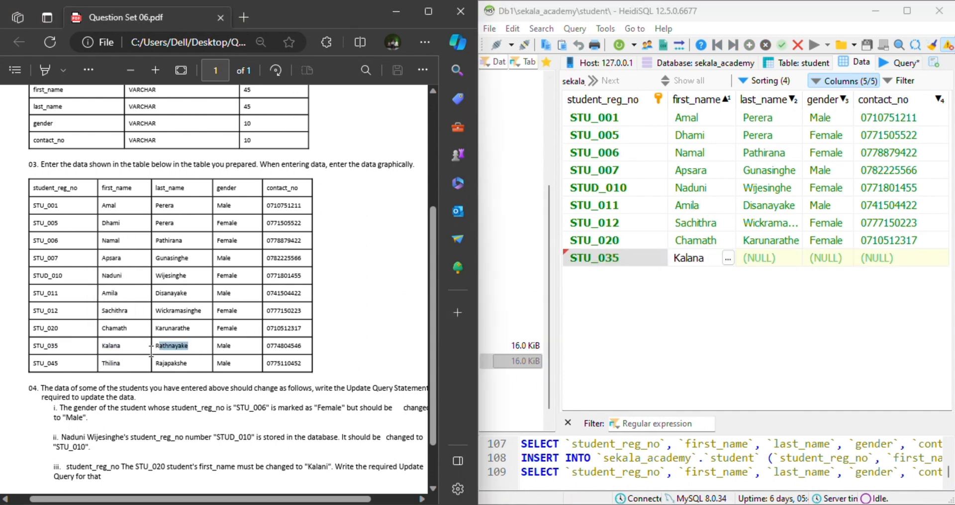
pyautogui.click(770, 257)
pyautogui.click(753, 206)
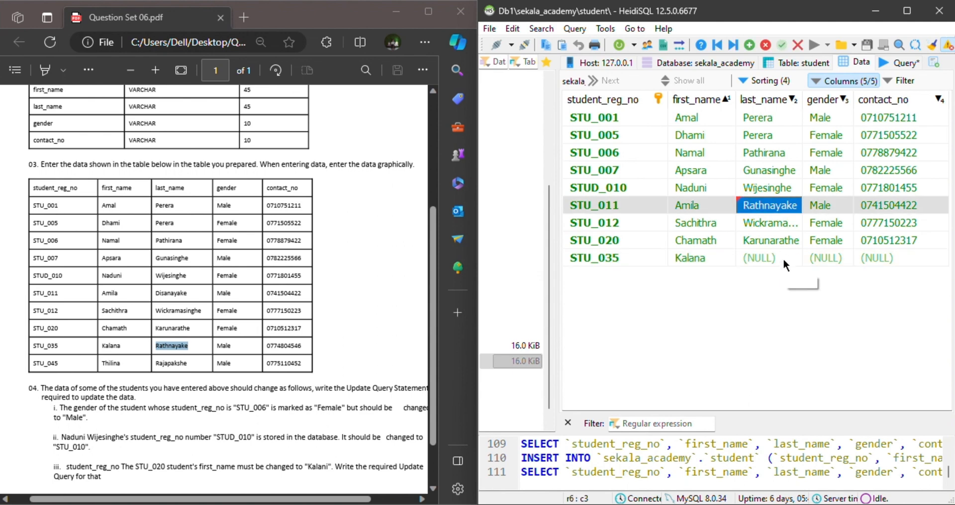
pyautogui.doubleClick(752, 257)
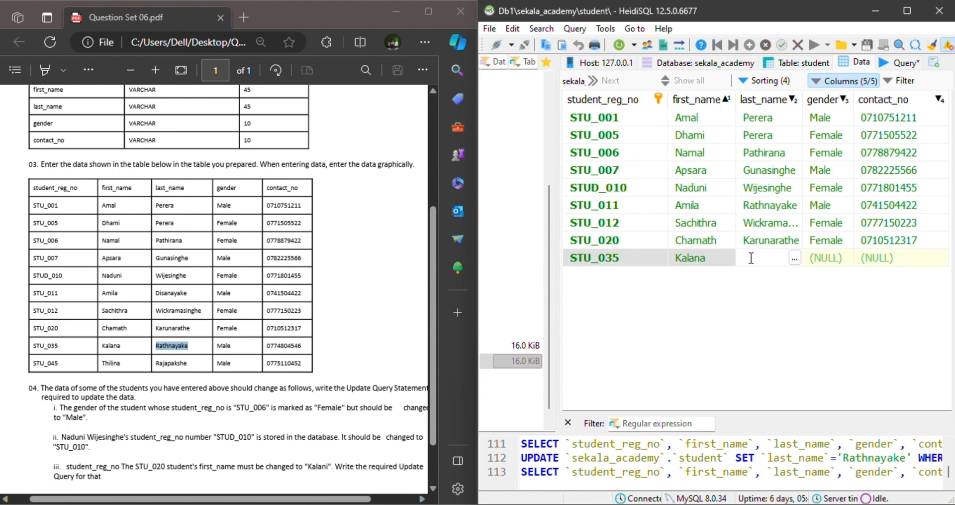
pyautogui.hotkey('ctrl', 'v')
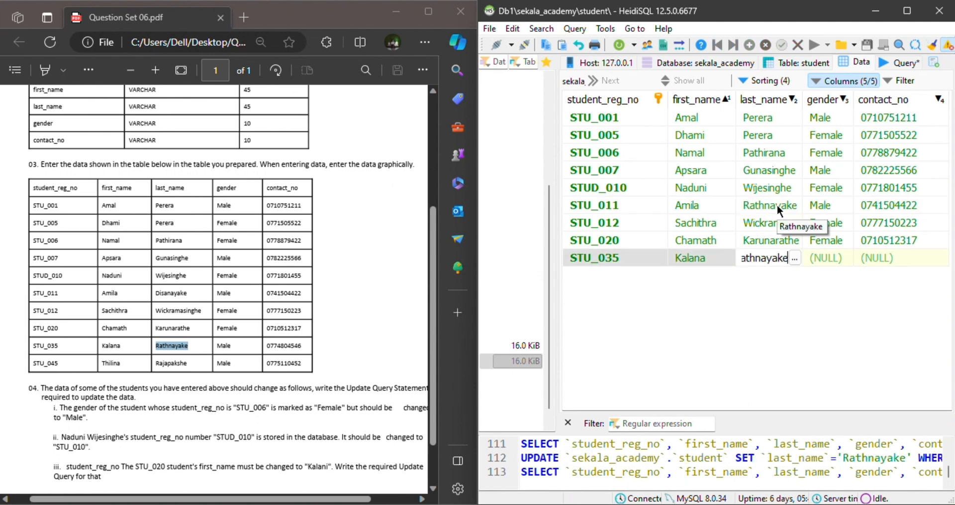
# Correct the sixth student's last name to match the PDF and save the change.
pyautogui.click(777, 204)
pyautogui.write('Disa')
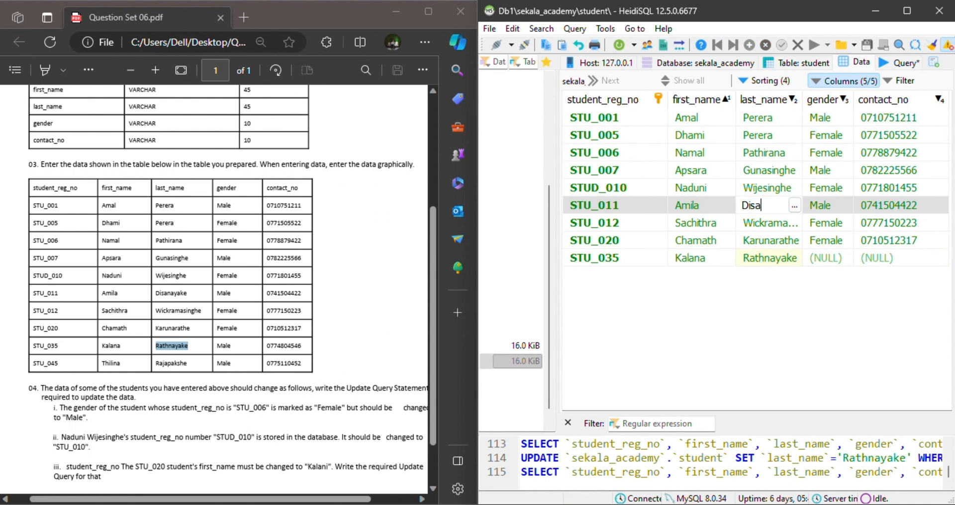
pyautogui.write('mayake')
pyautogui.press('Return')
# Set the ninth student's gender to Male.
pyautogui.click(831, 258)
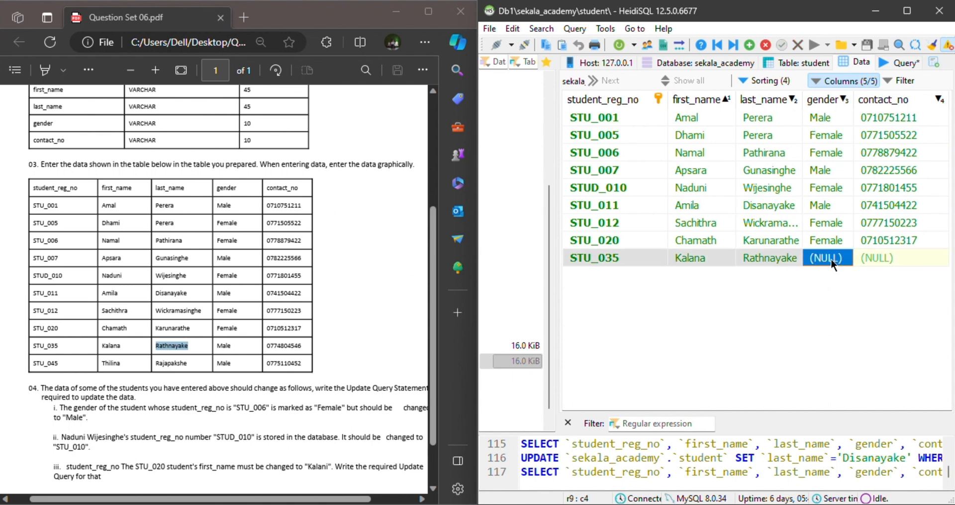
pyautogui.click(831, 258)
pyautogui.write('Male')
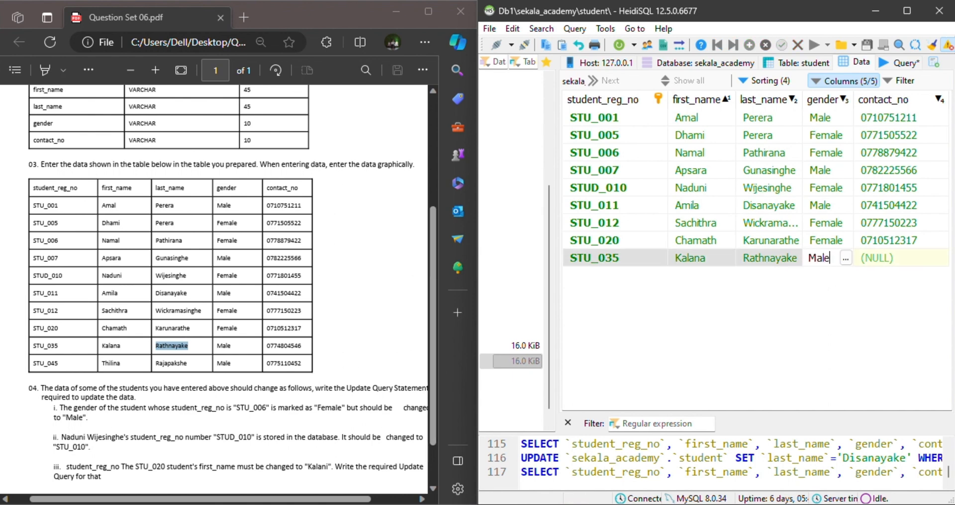
# Copy the ninth student's contact number from the PDF into contact_no and save the row.
pyautogui.doubleClick(284, 345)
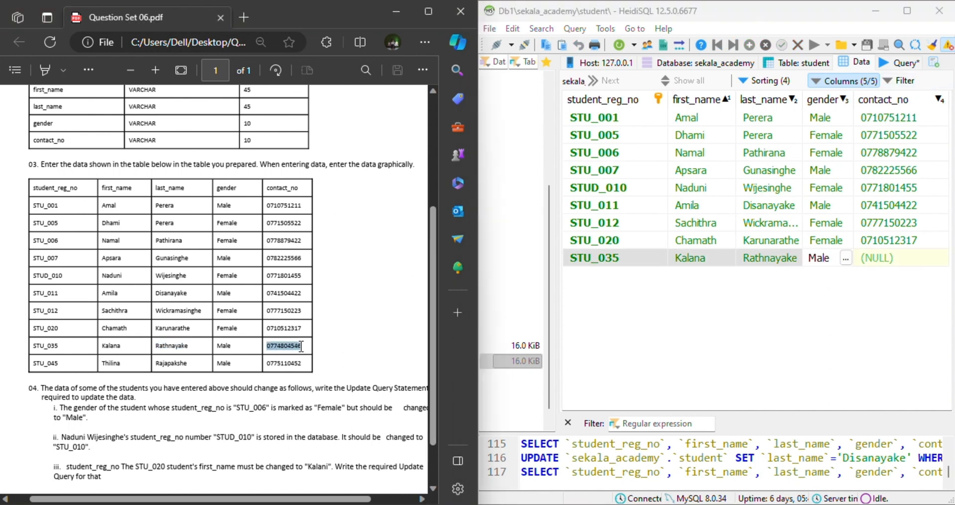
pyautogui.rightClick(294, 346)
pyautogui.click(339, 233)
pyautogui.press('Tab')
pyautogui.hotkey('ctrl', 'v')
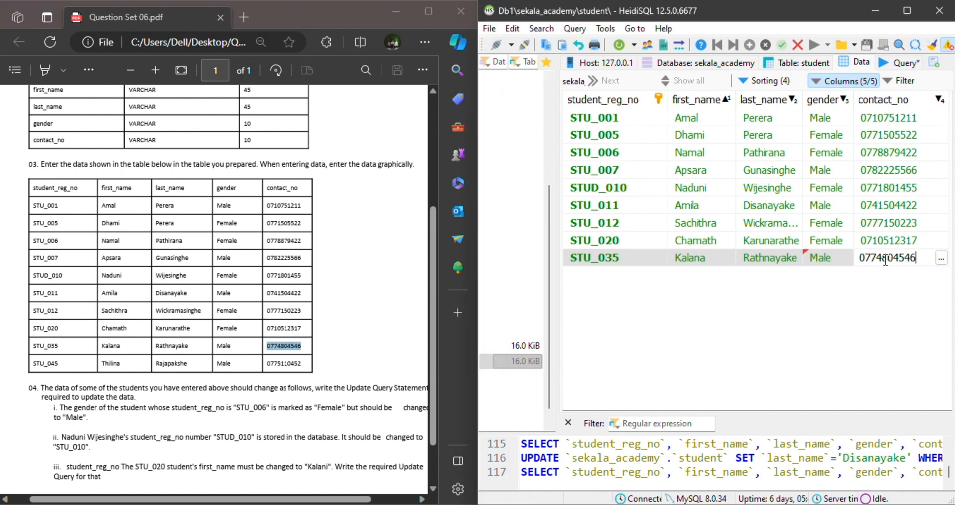
pyautogui.press('Return')
# Insert a tenth row and copy the tenth student's registration number from the PDF into student_reg_no.
pyautogui.press('Insert')
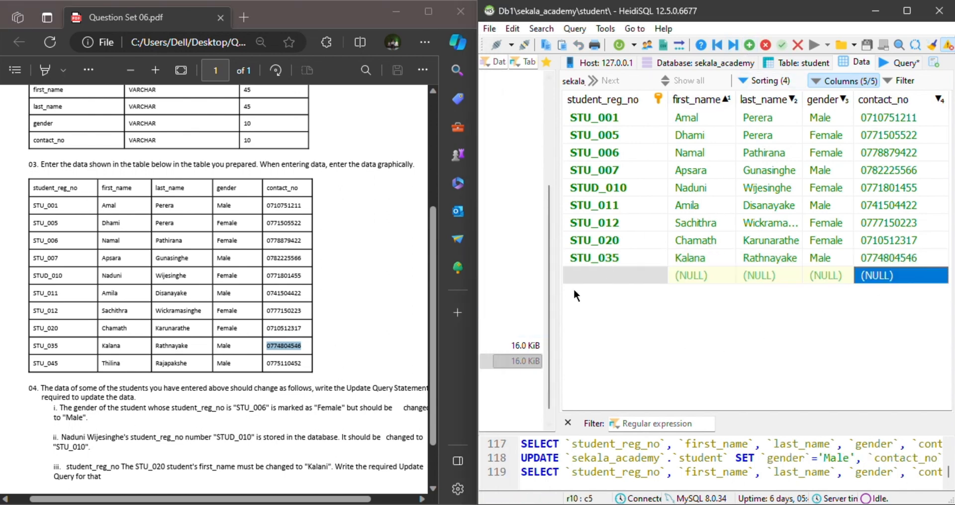
pyautogui.doubleClick(586, 276)
pyautogui.moveTo(59, 362); pyautogui.dragTo(25, 368)
pyautogui.click(597, 273)
pyautogui.hotkey('ctrl', 'v')
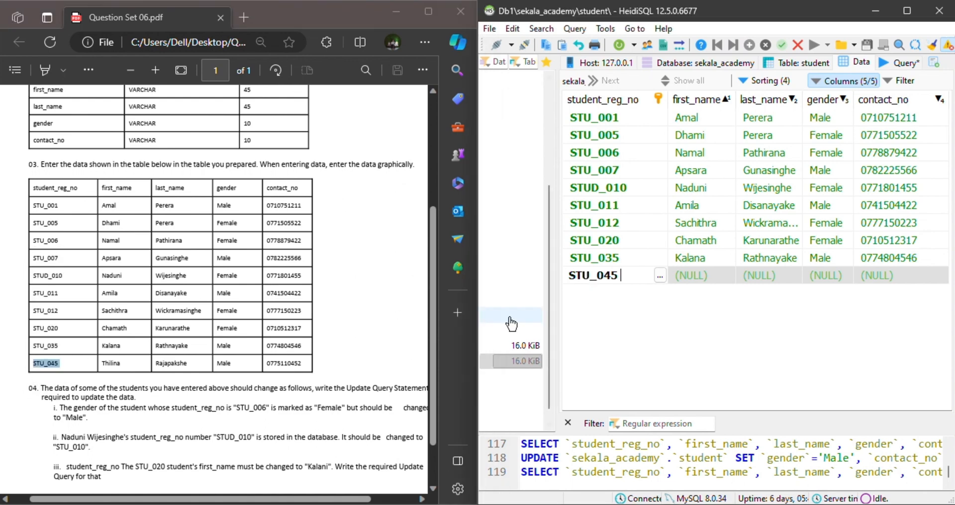
# Copy the tenth student's first and last names from the PDF into the first_name and last_name cells.
pyautogui.moveTo(121, 363); pyautogui.dragTo(99, 364)
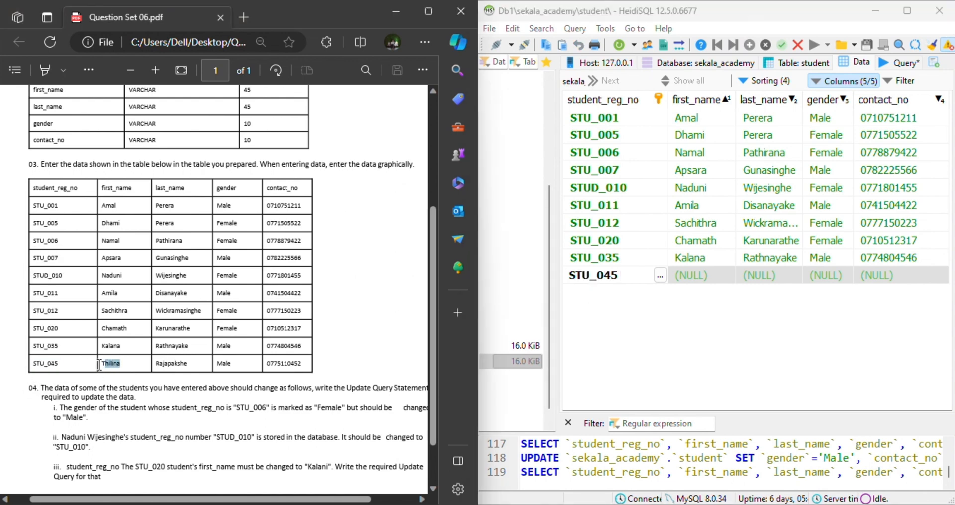
pyautogui.doubleClick(702, 275)
pyautogui.hotkey('ctrl', 'v')
pyautogui.moveTo(188, 363); pyautogui.dragTo(151, 366)
pyautogui.hotkey('ctrl', 'c')
pyautogui.click(757, 277)
pyautogui.doubleClick(757, 276)
pyautogui.hotkey('ctrl', 'v')
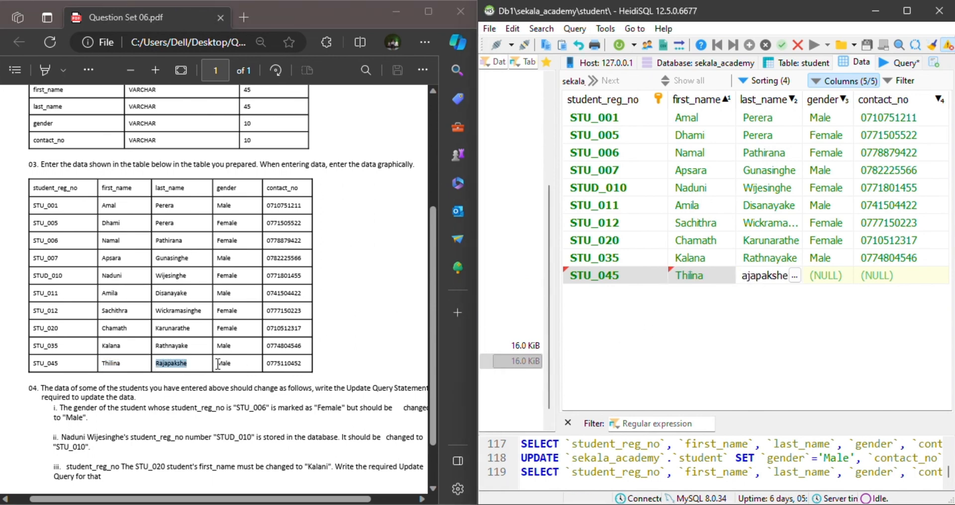
# Set the tenth student's gender to Male, copy the contact number from the PDF into contact_no, and save the row.
pyautogui.moveTo(236, 364); pyautogui.dragTo(207, 364)
pyautogui.hotkey('ctrl', 'c')
pyautogui.doubleClick(822, 277)
pyautogui.hotkey('ctrl', 'v')
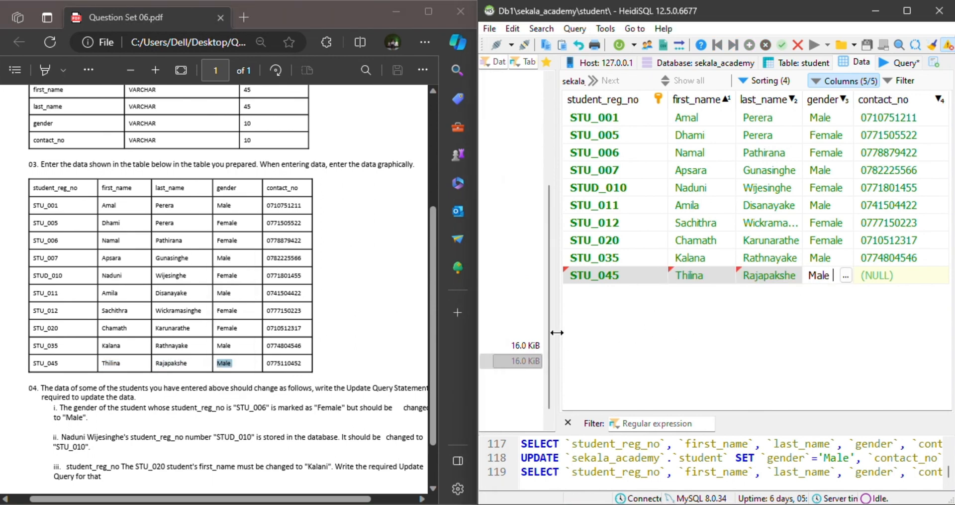
pyautogui.moveTo(304, 363); pyautogui.dragTo(269, 362)
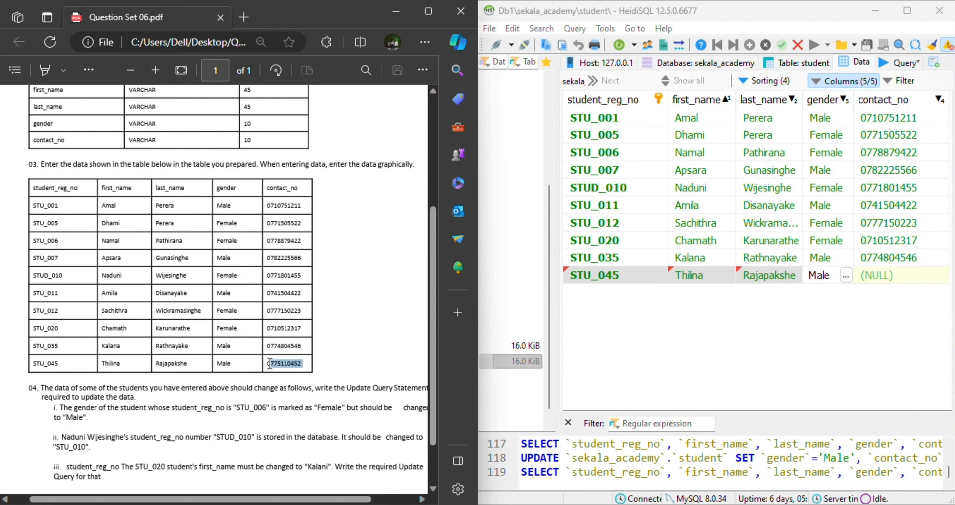
pyautogui.doubleClick(888, 275)
pyautogui.hotkey('ctrl', 'v')
pyautogui.press('Return')
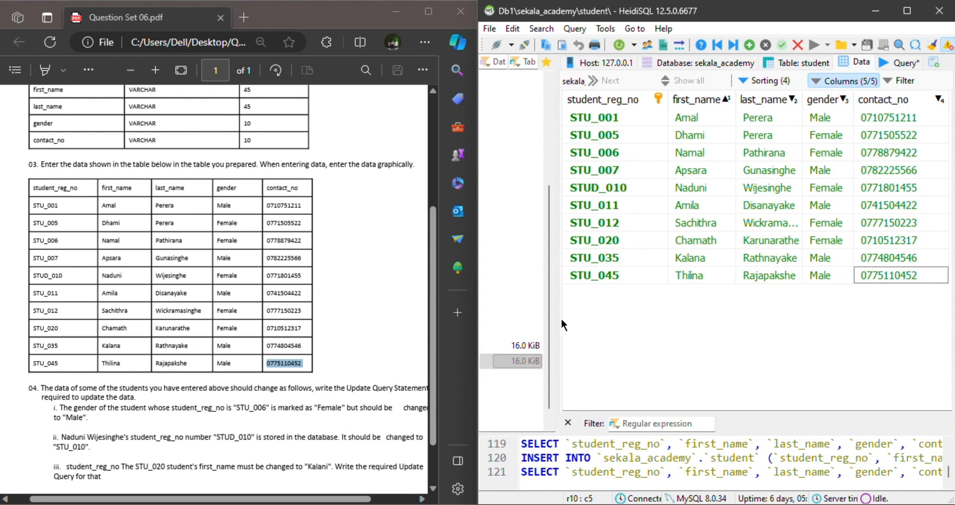
# Examine the student table's data for the gender that question 04 part i asks to change.
pyautogui.click(363, 290)
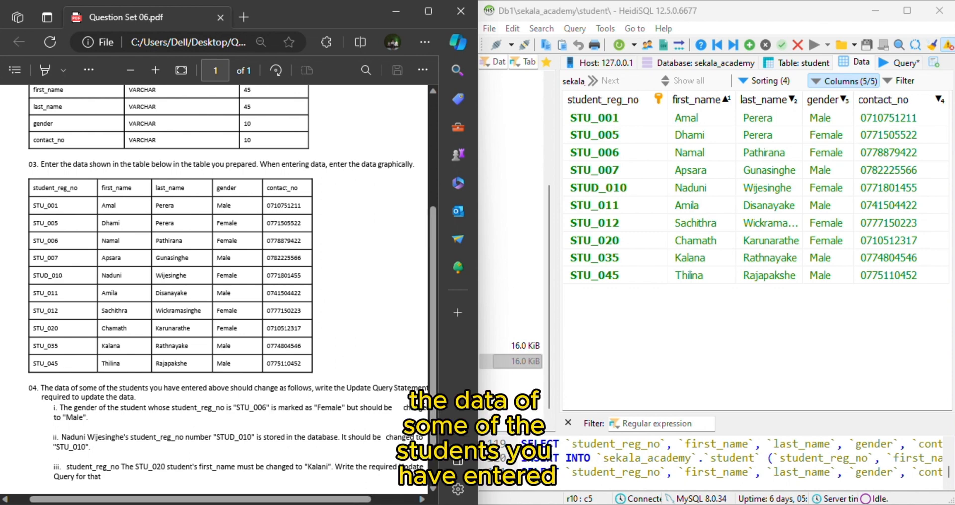
pyautogui.moveTo(478, 380); pyautogui.dragTo(510, 381)
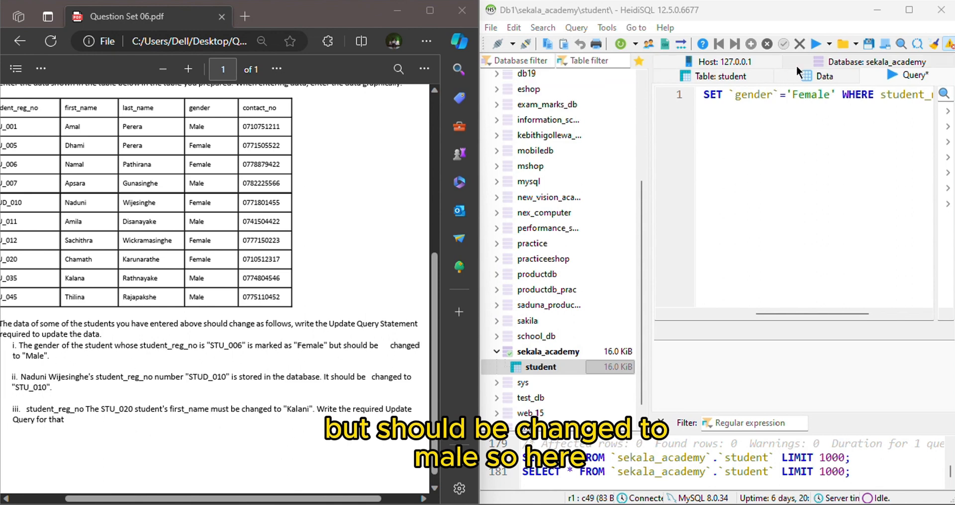
pyautogui.click(813, 75)
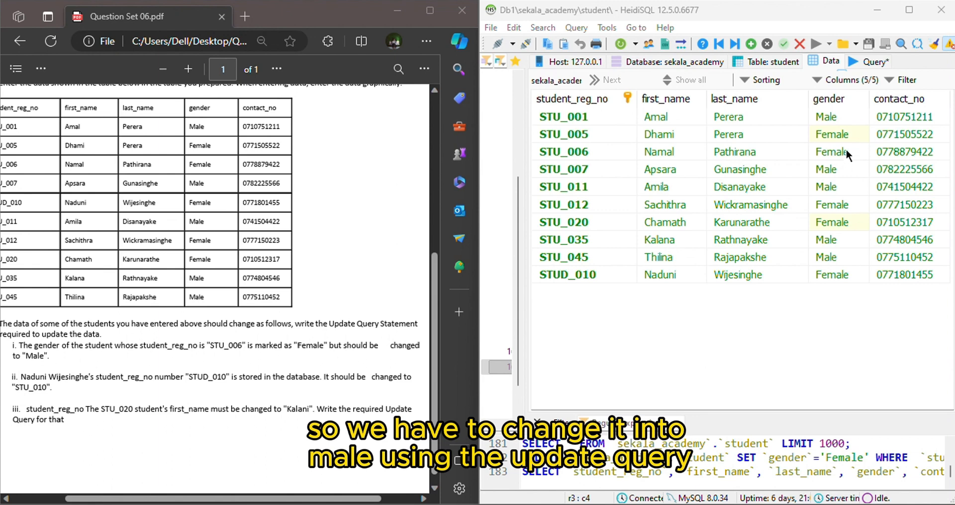
# Clear the old statement from the query editor and begin a new one with the UPDATE keyword.
pyautogui.click(856, 57)
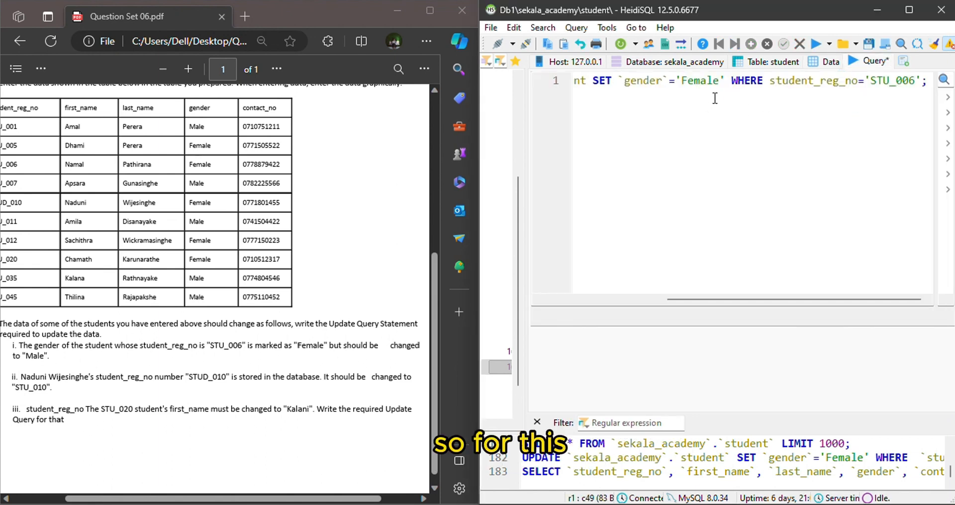
pyautogui.hotkey('ctrl', 'a')
pyautogui.press('Delete')
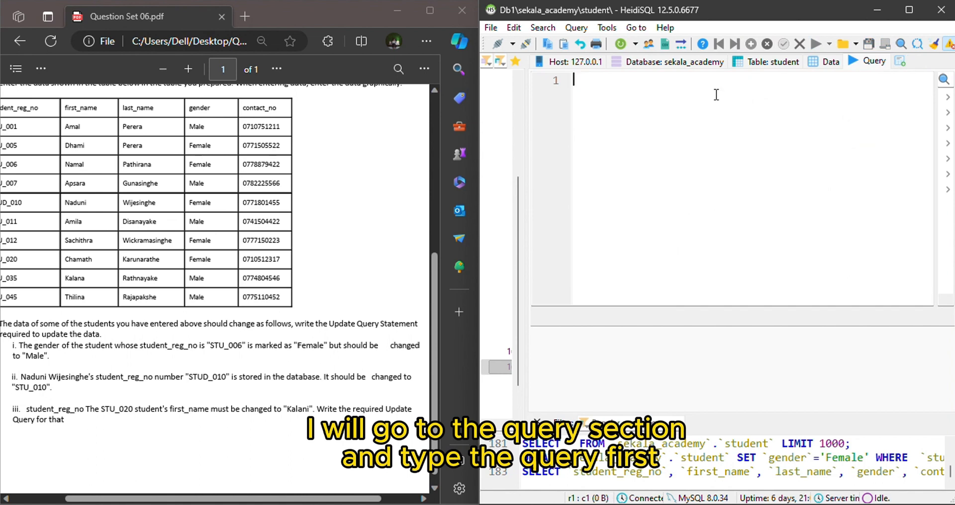
pyautogui.write('UPDATE')
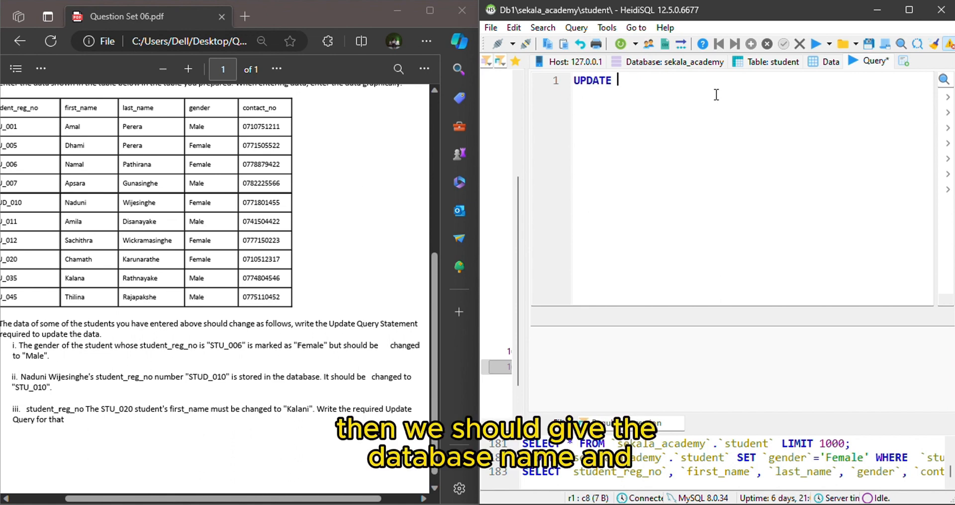
# Add sekala_academy.student as the target table of the UPDATE statement.
pyautogui.moveTo(527, 248); pyautogui.dragTo(563, 256)
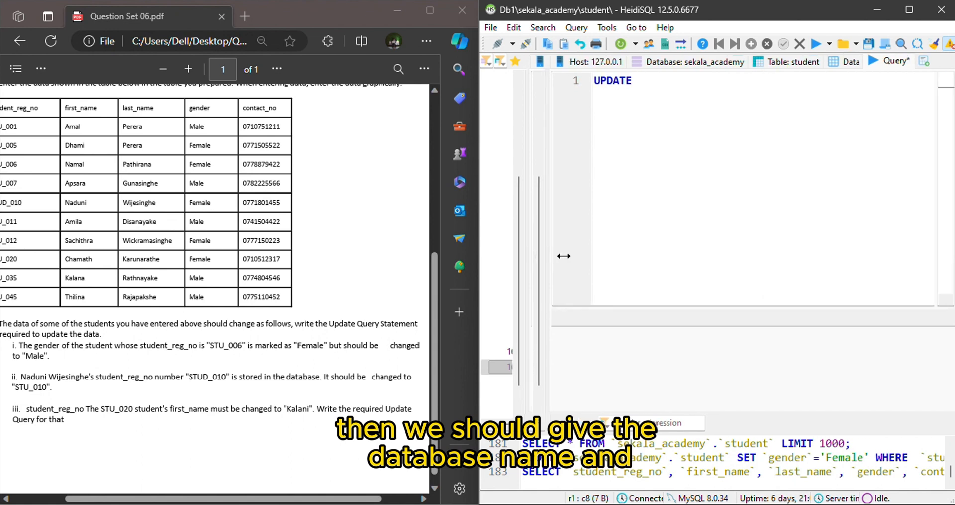
pyautogui.moveTo(563, 256); pyautogui.dragTo(636, 259)
pyautogui.doubleClick(550, 352)
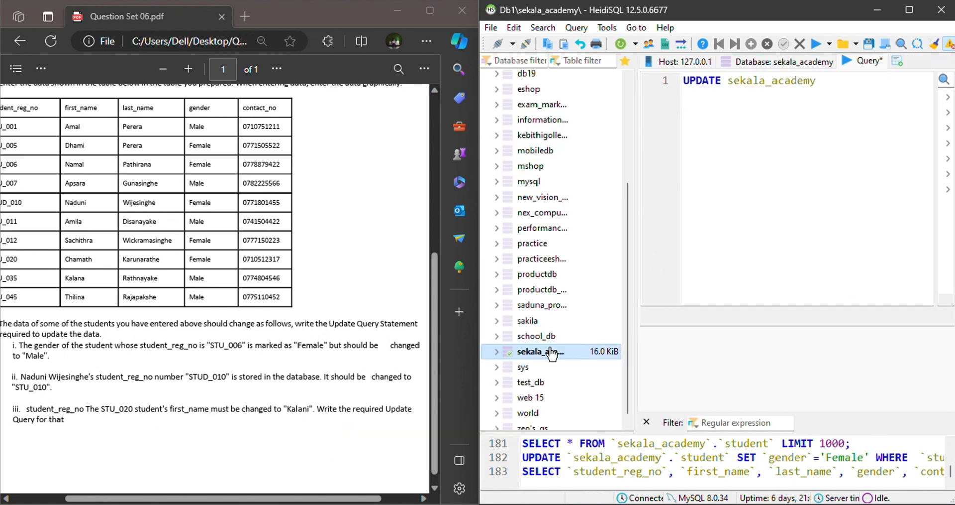
pyautogui.write('.')
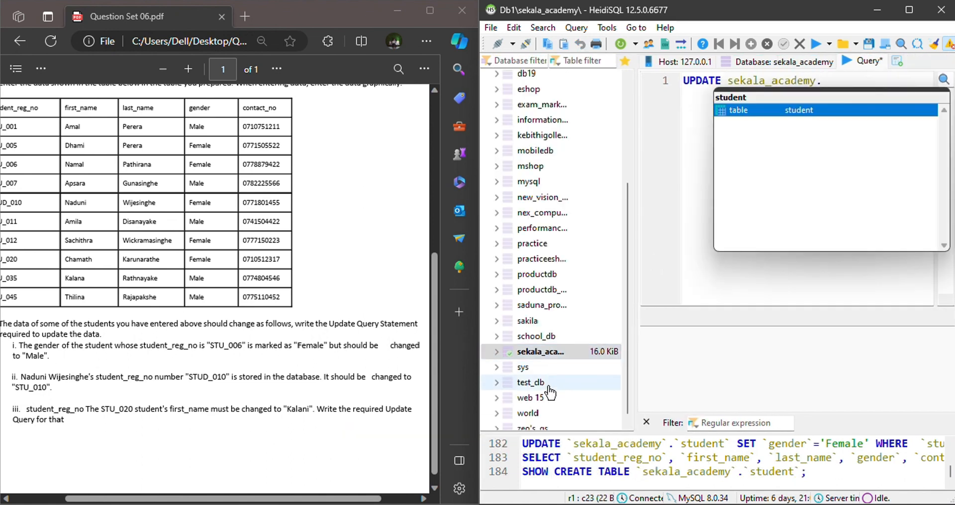
pyautogui.doubleClick(745, 111)
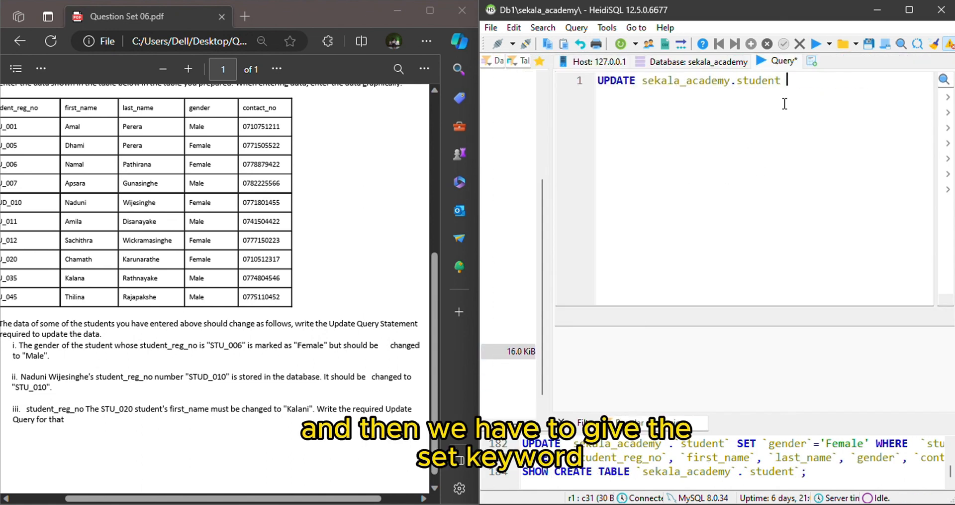
# Extend the UPDATE statement with SET `gender`='Male'.
pyautogui.write('SET ')
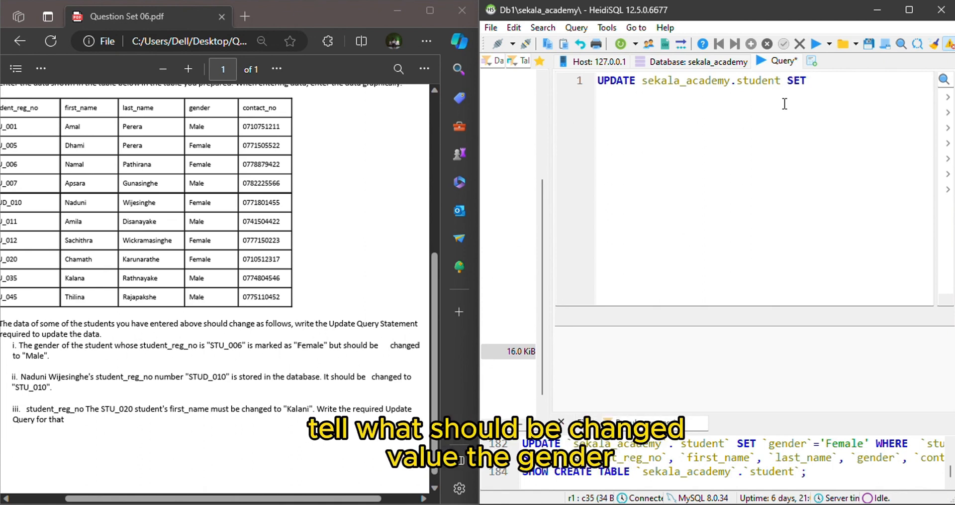
pyautogui.write('`gender`')
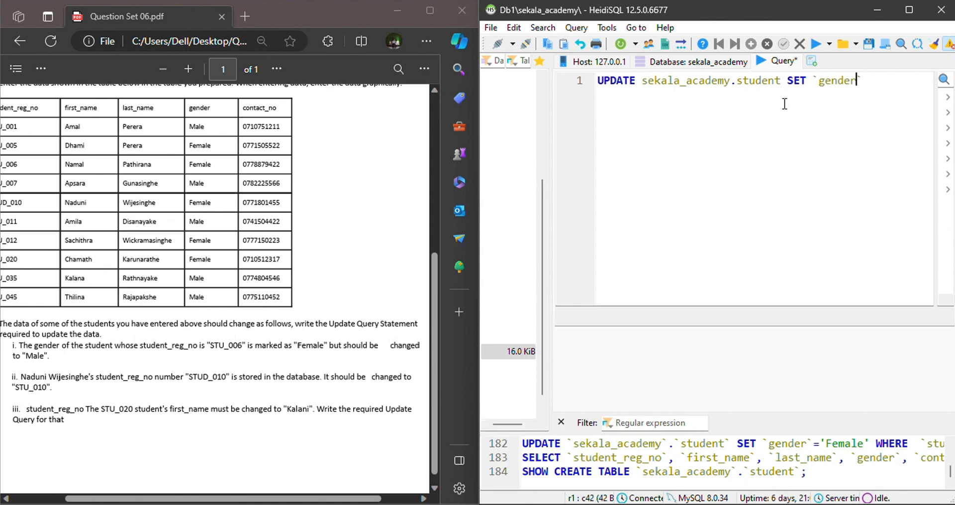
pyautogui.write("='")
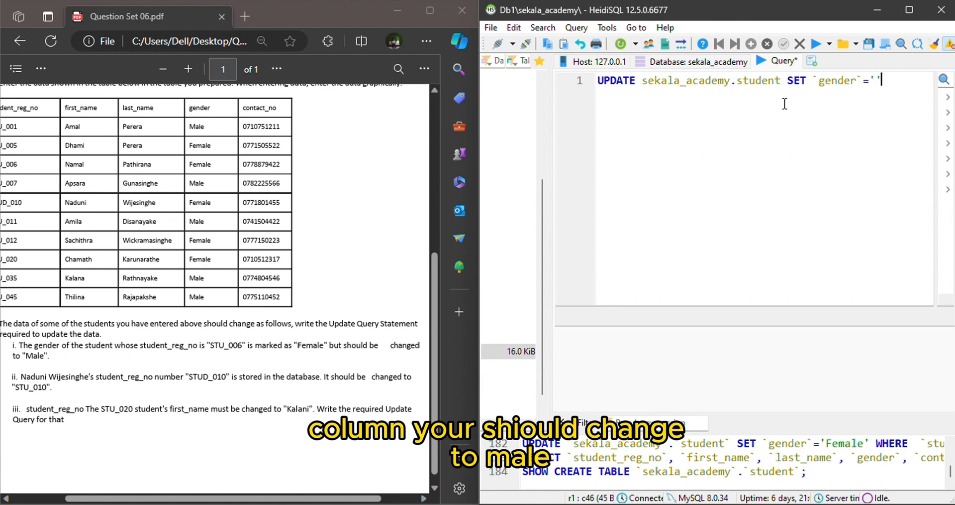
pyautogui.write('Male')
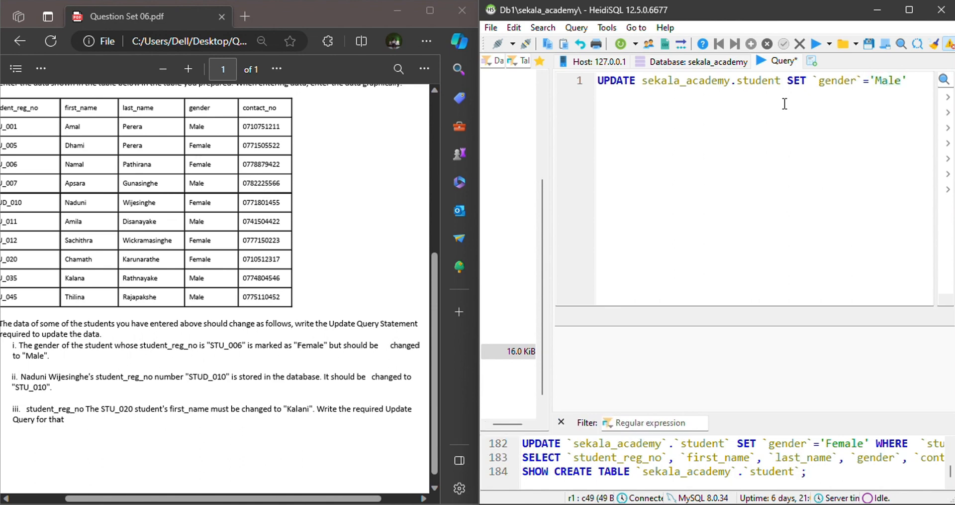
pyautogui.write("' ")
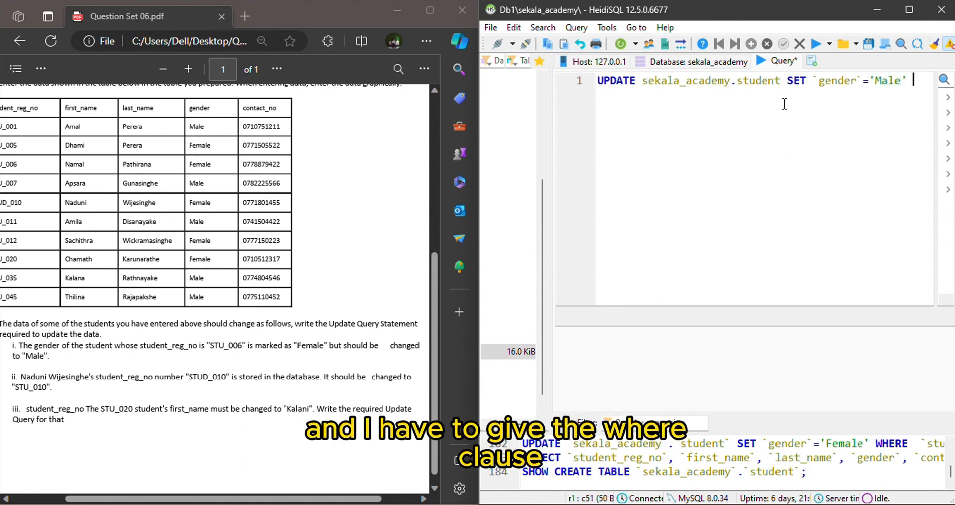
pyautogui.write('WHERE')
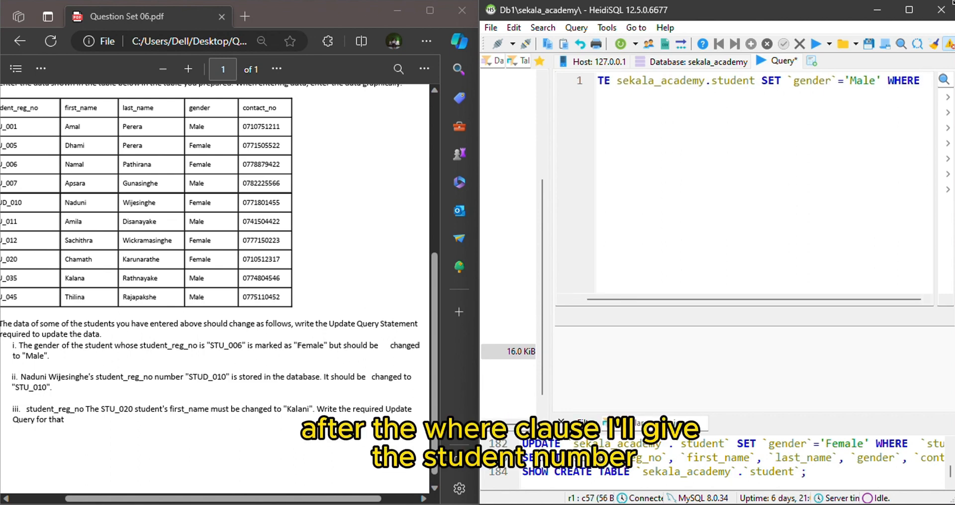
# Add a WHERE condition matching `student_reg_no` to the registration number in question 04 part i, end with a semicolon, and execute the query.
pyautogui.write('`')
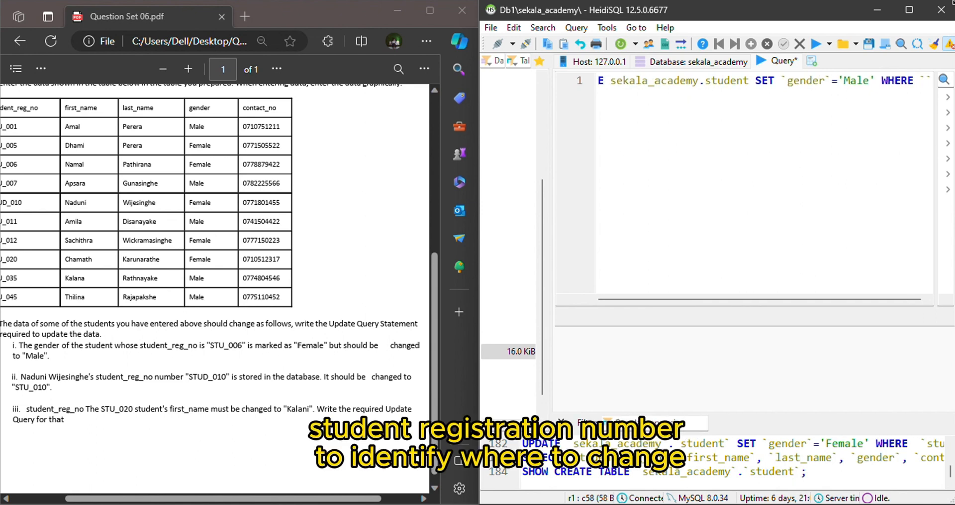
pyautogui.write('S')
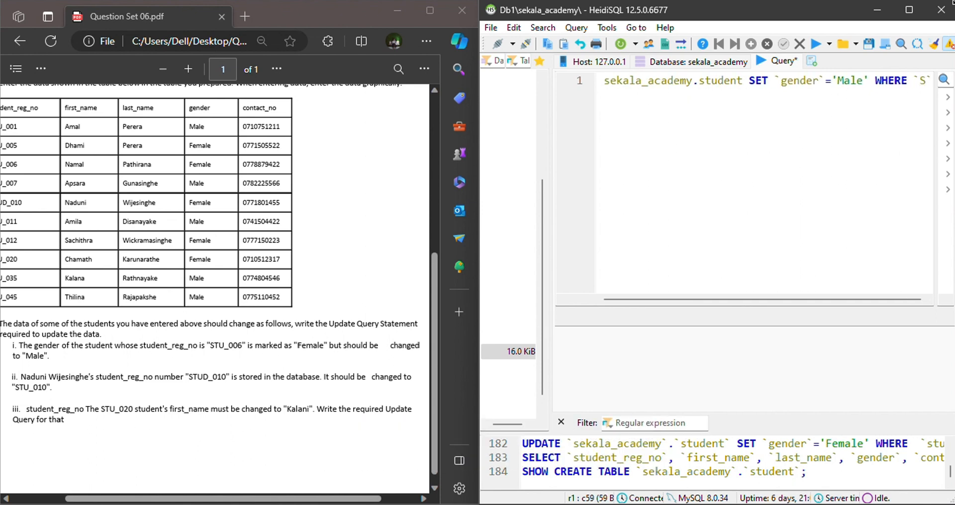
pyautogui.write('tudent')
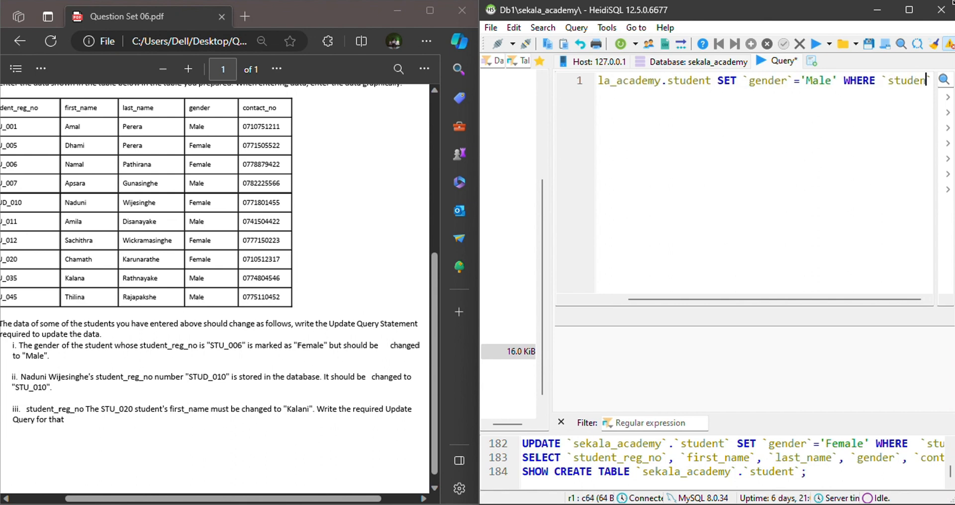
pyautogui.write('_re')
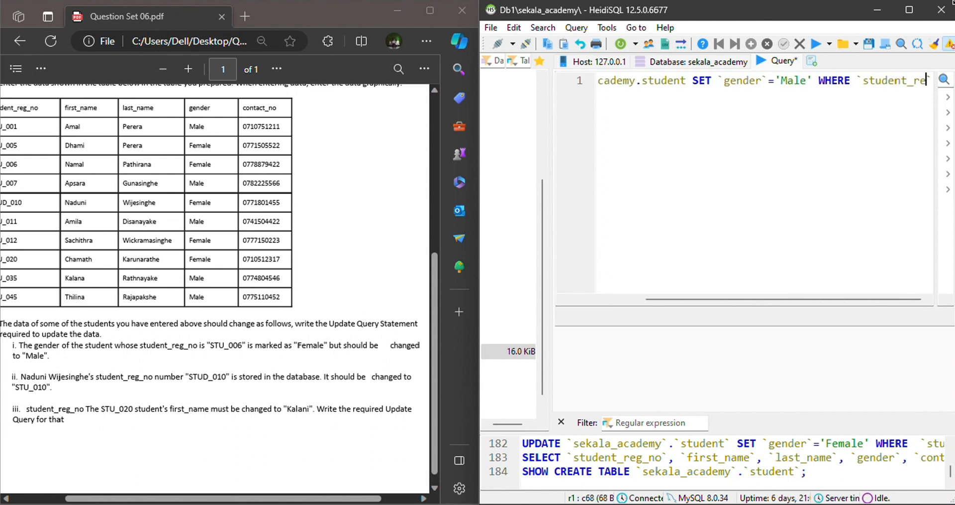
pyautogui.write('g_no')
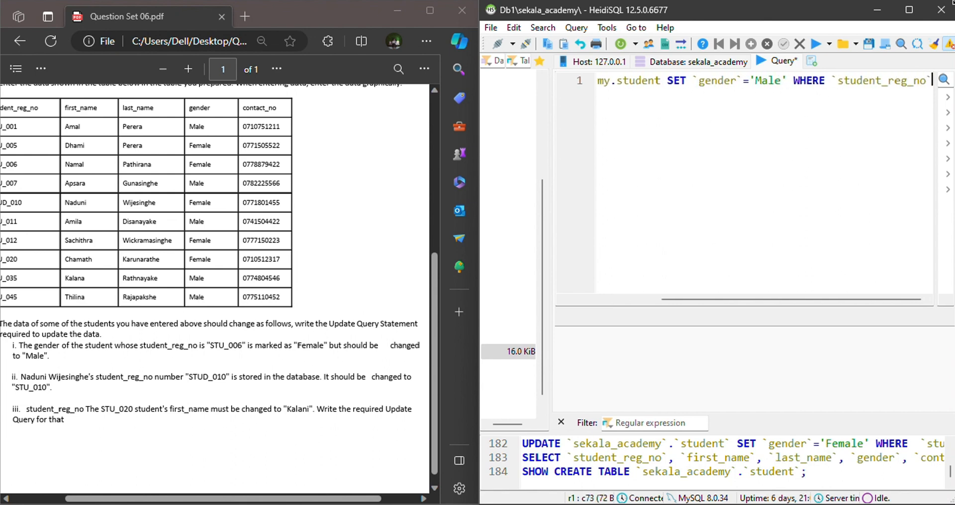
pyautogui.write("='STU_0")
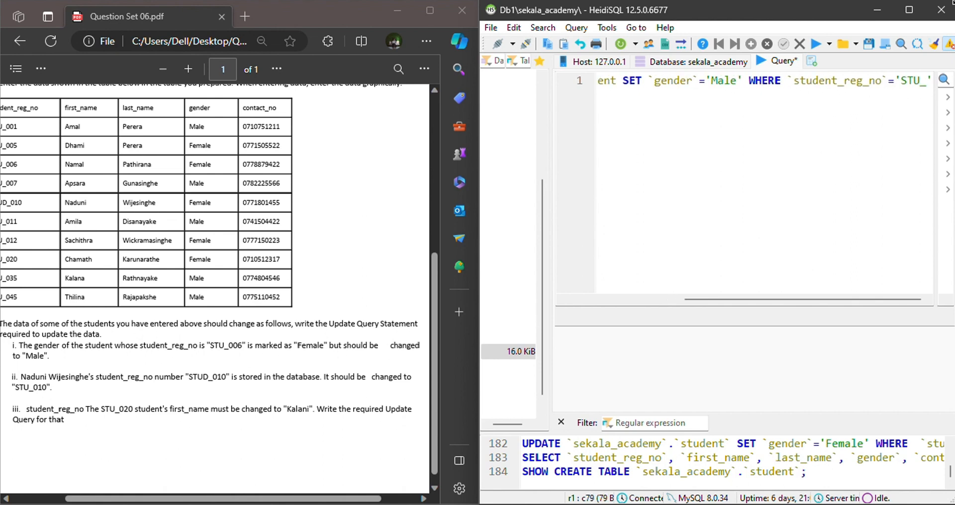
pyautogui.write("06'")
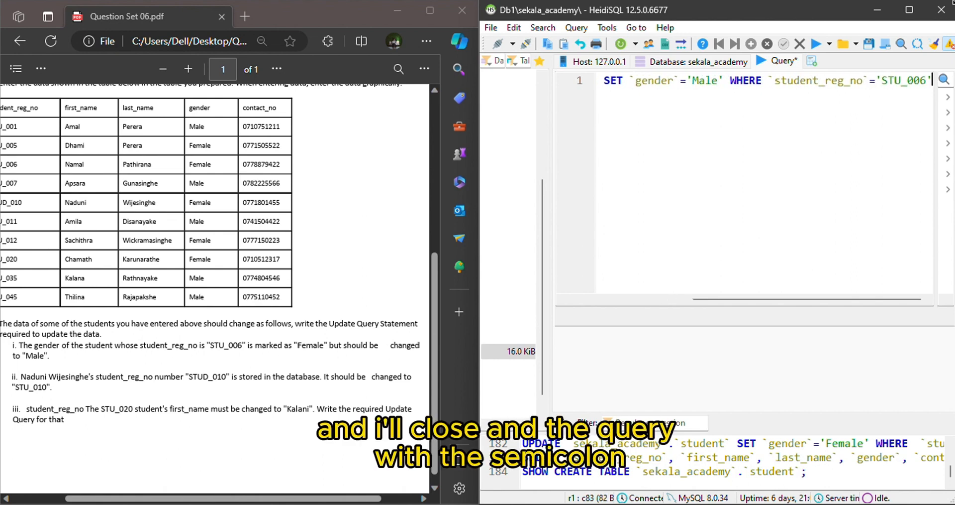
pyautogui.write(';')
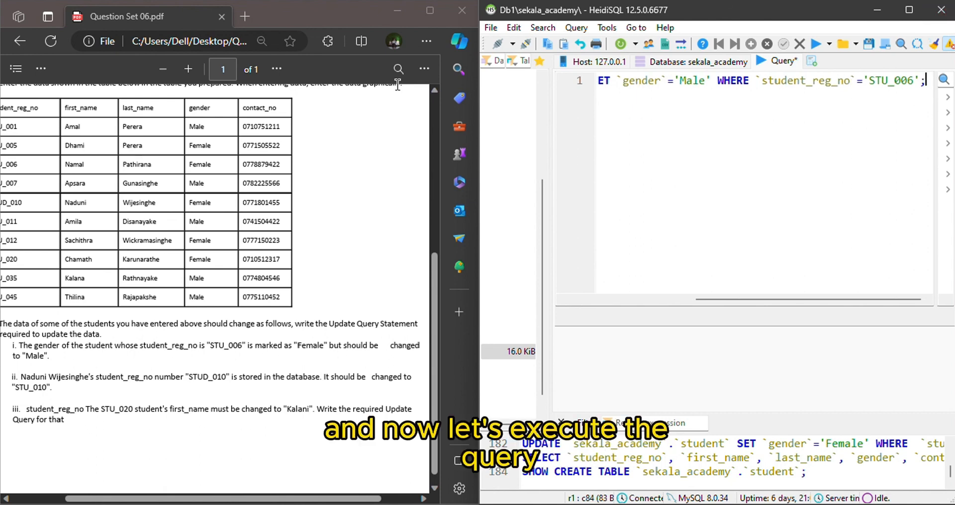
pyautogui.click(816, 45)
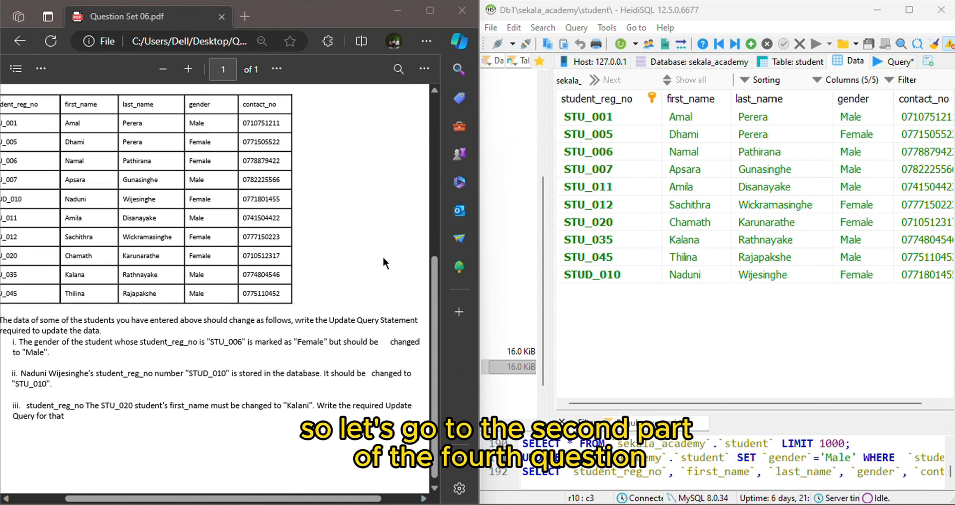
# Read part ii of question 04 in the PDF about correcting a student's registration number.
pyautogui.scroll(-1, 383, 255)
pyautogui.moveTo(261, 499)
pyautogui.mouseDown()
pyautogui.moveTo(226, 499)
pyautogui.moveTo(243, 499)
pyautogui.mouseUp()
pyautogui.click(488, 425)
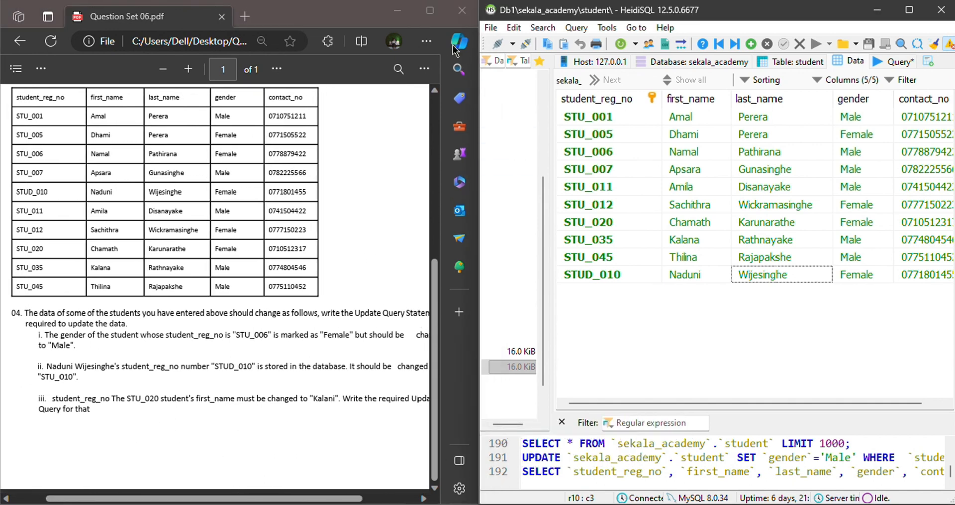
pyautogui.moveTo(233, 499); pyautogui.dragTo(250, 498)
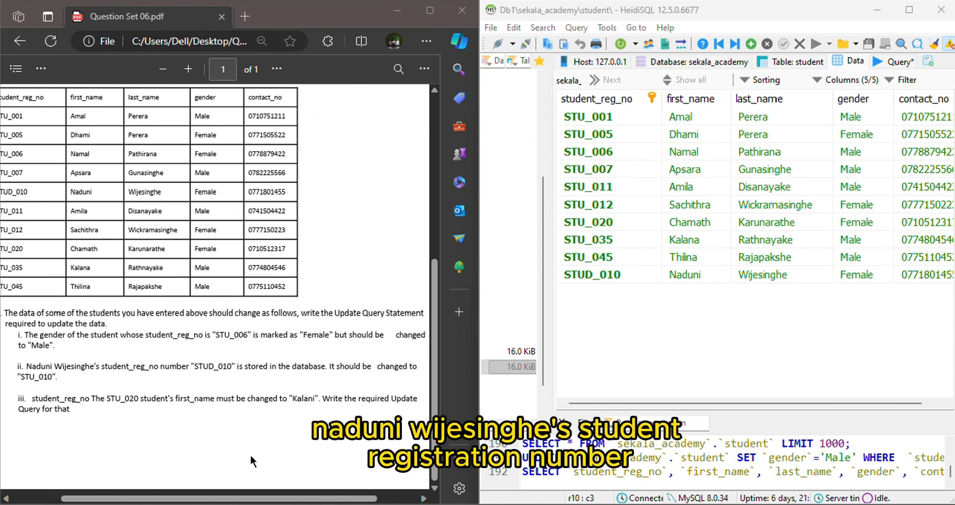
# Clear the previous query from the editor and begin a new UPDATE statement for question 04 part ii.
pyautogui.hscroll(1, 251, 456)
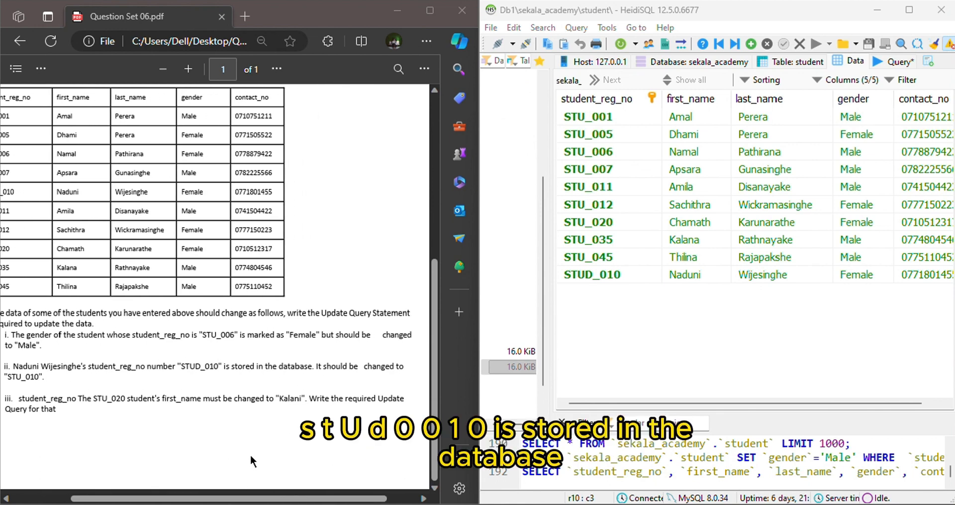
pyautogui.hscroll(-2, 250, 455)
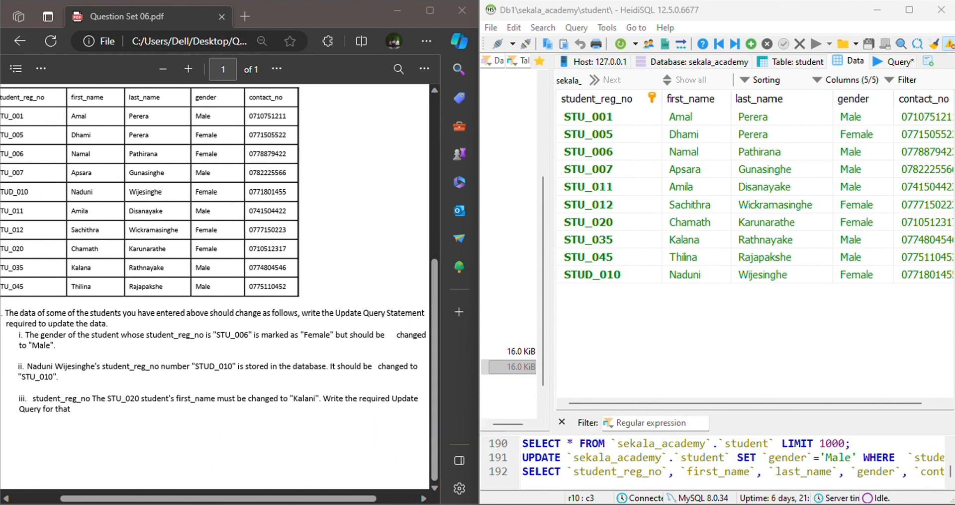
pyautogui.click(900, 62)
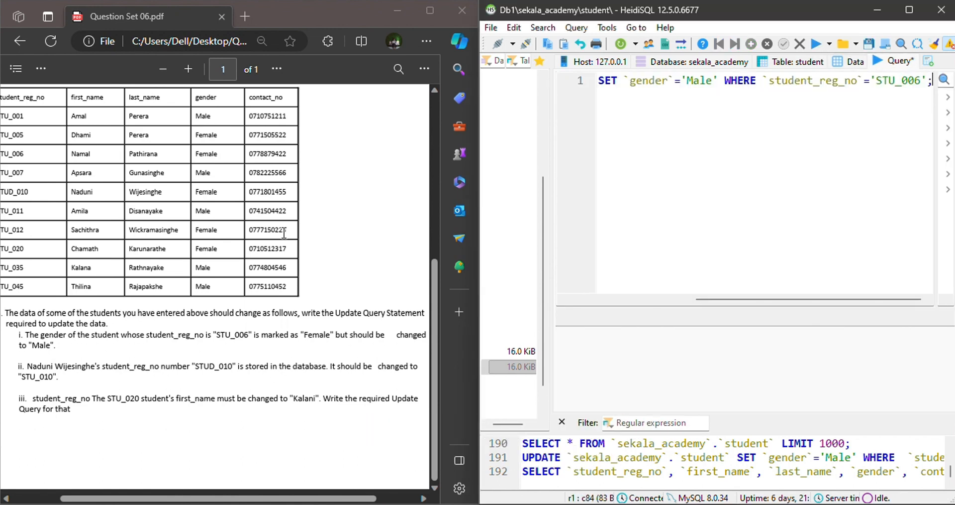
pyautogui.hotkey('ctrl', 'a')
pyautogui.press('Delete')
pyautogui.write('UPD')
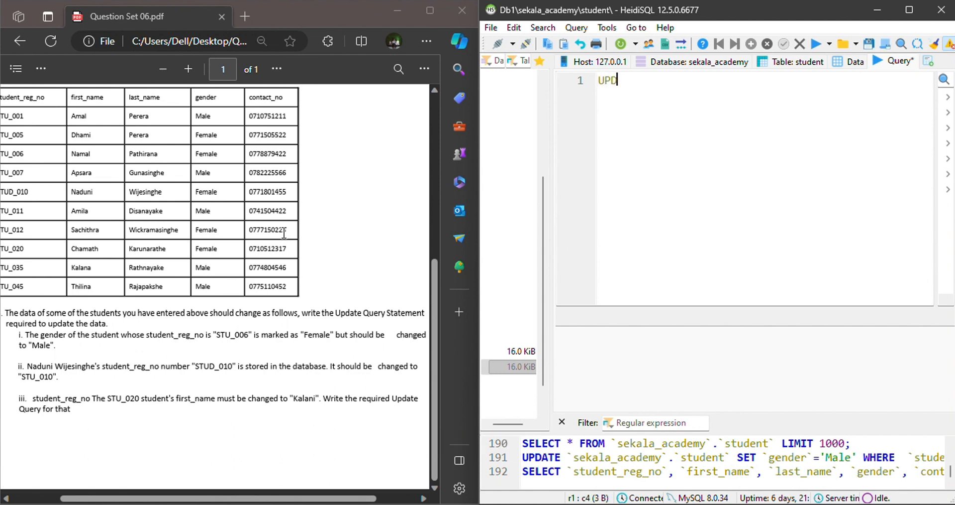
pyautogui.write('ATE')
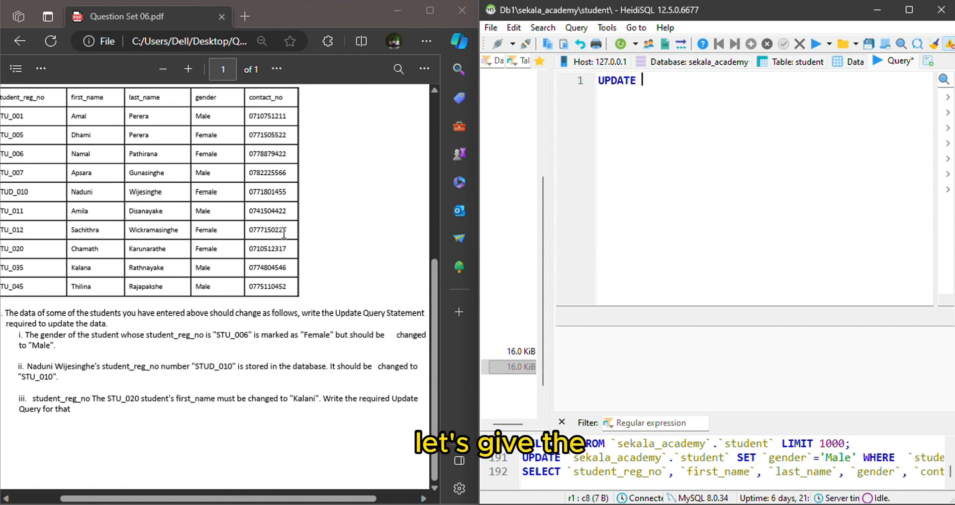
# Add sekala_academy.student as the table to modify in the new UPDATE statement.
pyautogui.moveTo(550, 280); pyautogui.dragTo(669, 279)
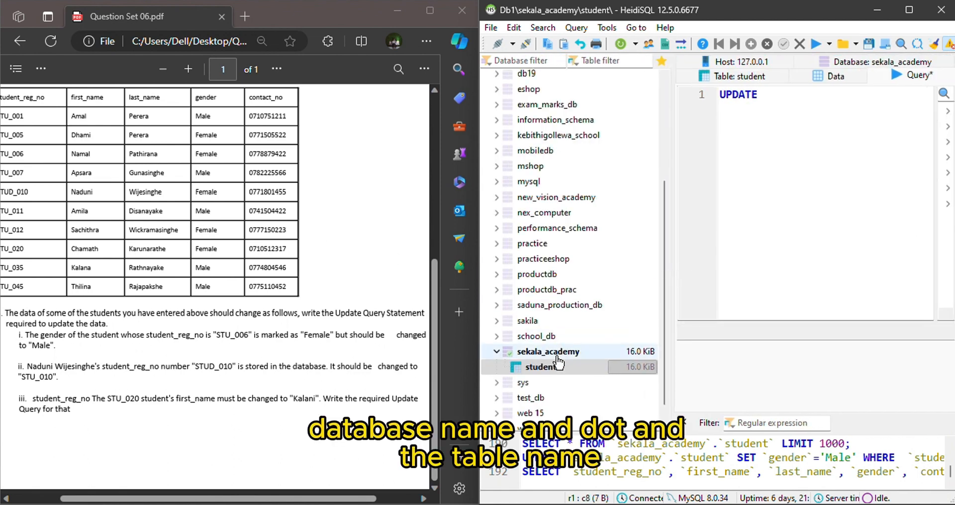
pyautogui.write('sekala_academy.')
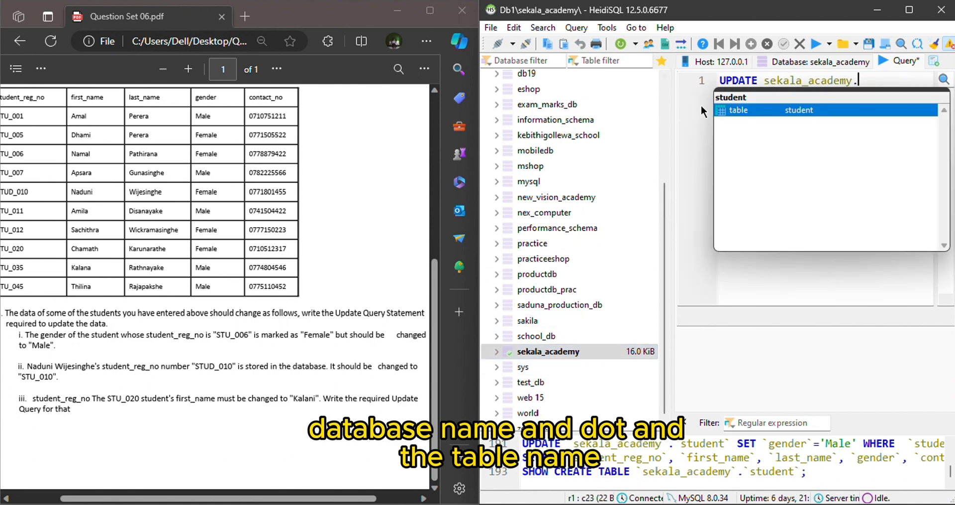
pyautogui.press('Return')
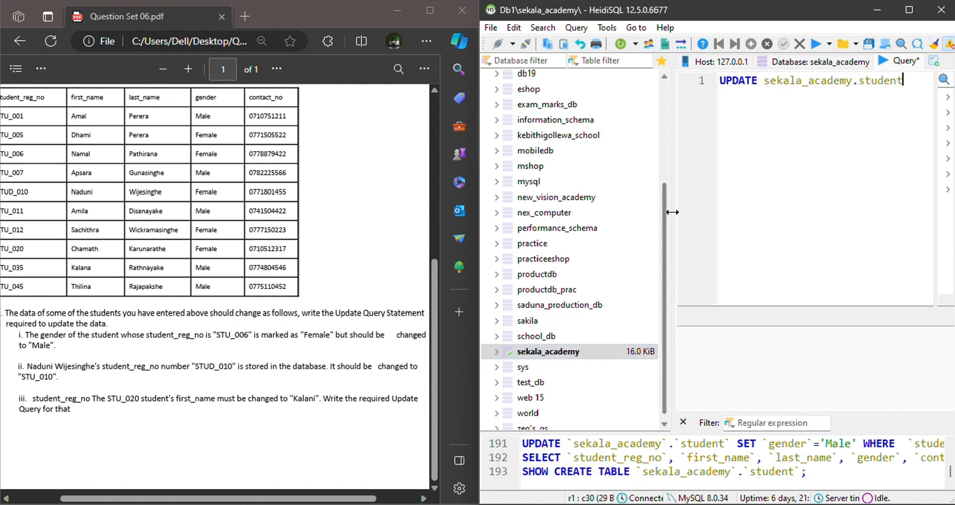
pyautogui.moveTo(672, 209); pyautogui.dragTo(568, 209)
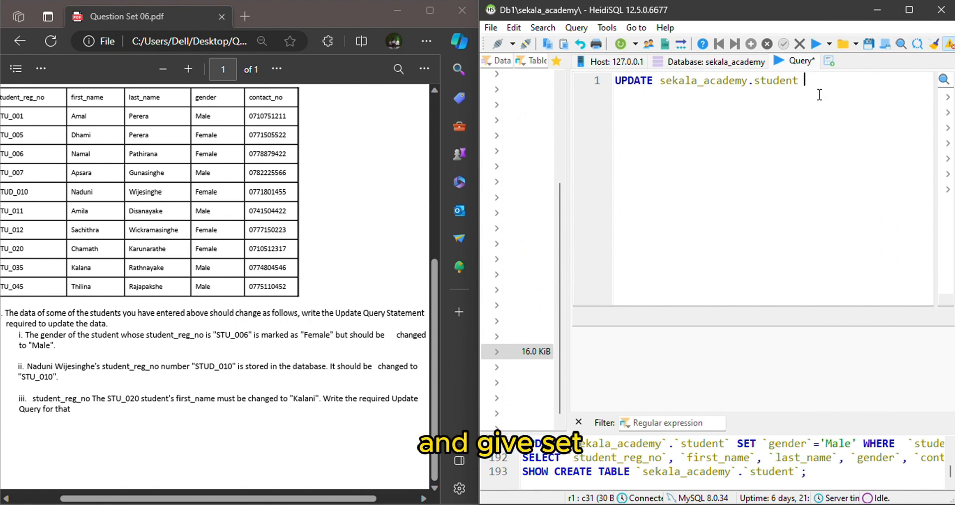
# Add SET student_reg_no= to the statement, copying the column name from part ii of question 04 in the PDF.
pyautogui.write('SET')
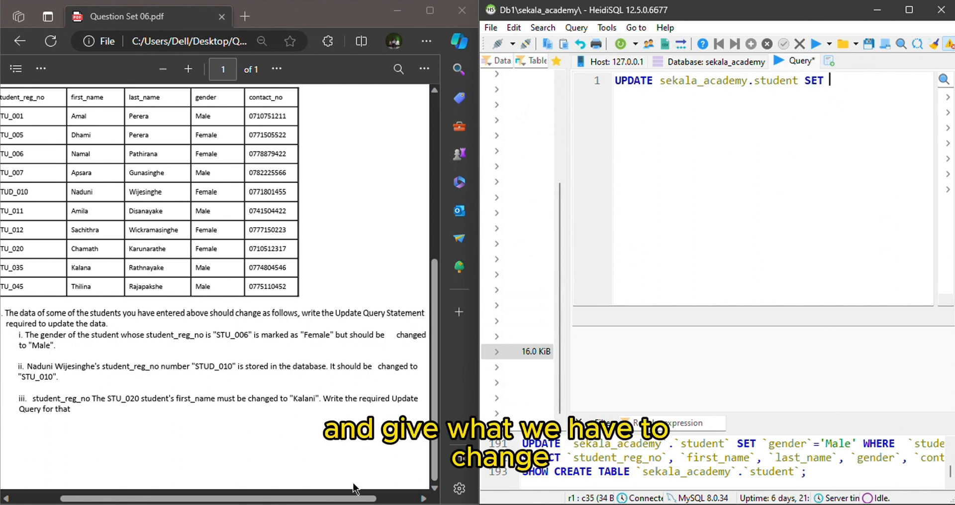
pyautogui.hscroll(3, 345, 500)
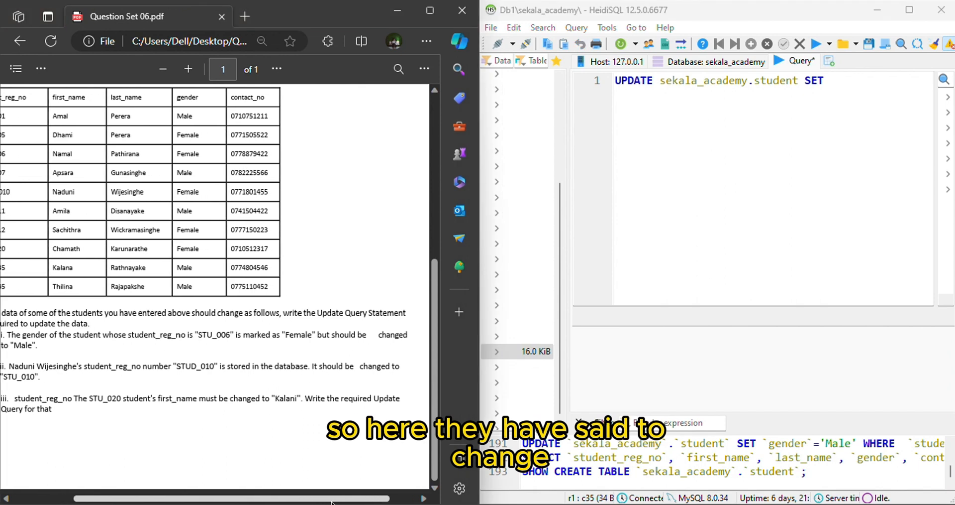
pyautogui.hscroll(-1, 332, 501)
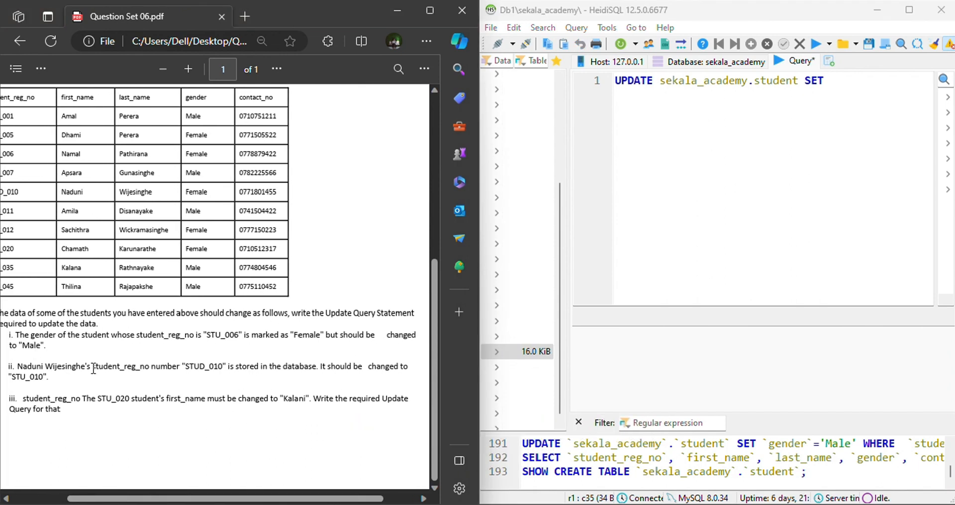
pyautogui.moveTo(92, 366); pyautogui.dragTo(151, 366)
pyautogui.hotkey('ctrl', 'c')
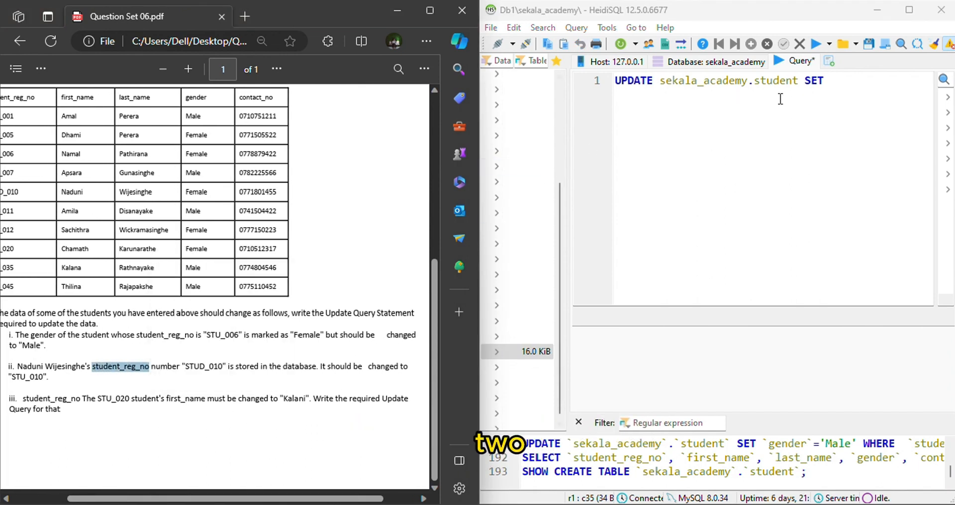
pyautogui.click(838, 78)
pyautogui.hotkey('ctrl', 'v')
pyautogui.write('=')
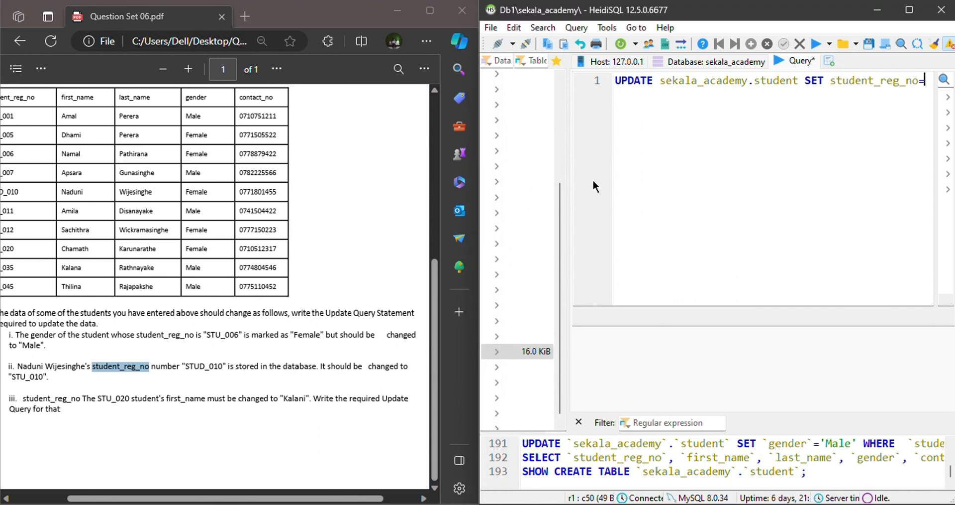
# Copy the corrected registration number from part ii and insert it in single quotes as the new student_reg_no value.
pyautogui.moveTo(14, 378); pyautogui.dragTo(41, 375)
pyautogui.hotkey('ctrl', 'c')
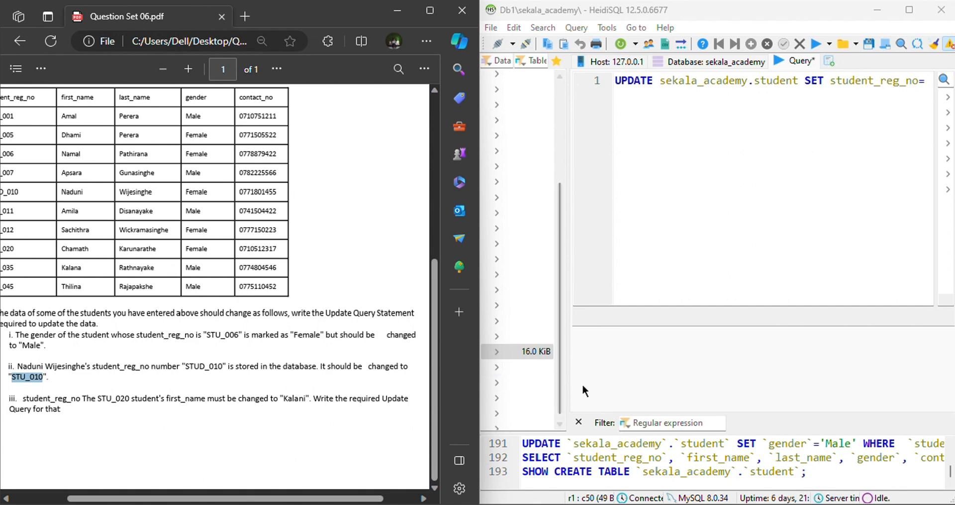
pyautogui.click(922, 88)
pyautogui.write("'")
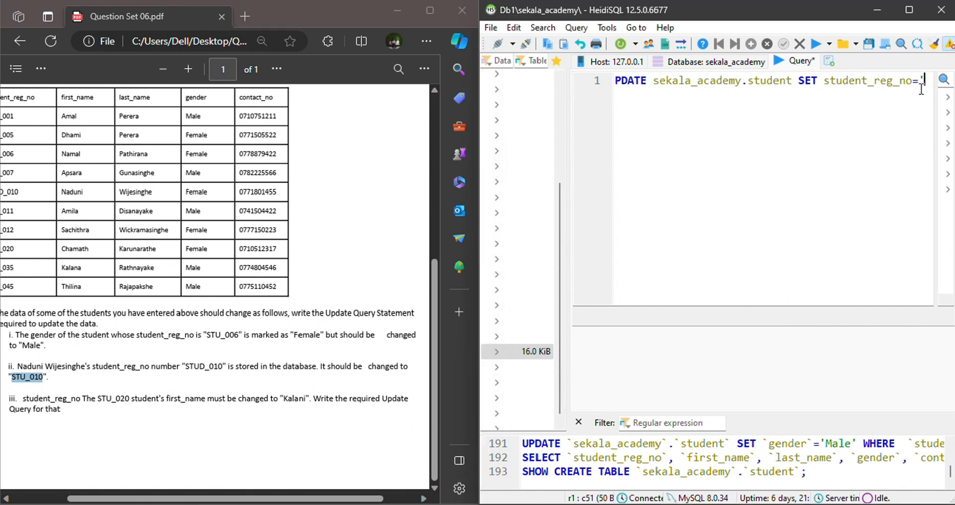
pyautogui.hotkey('ctrl', 'v')
pyautogui.write("' where")
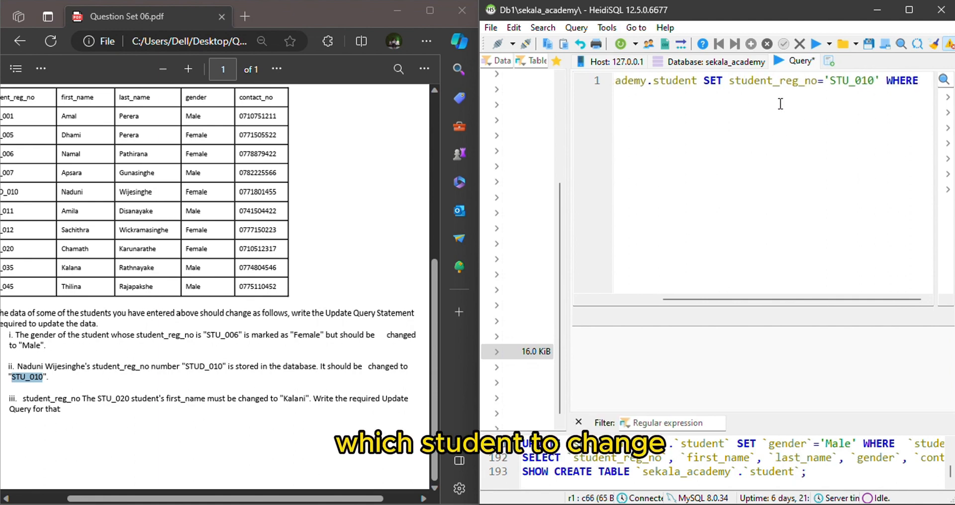
# Add a WHERE condition matching student_reg_no to the wrongly stored registration number from part ii, end with a semicolon, and execute the query.
pyautogui.write('student_reg_no')
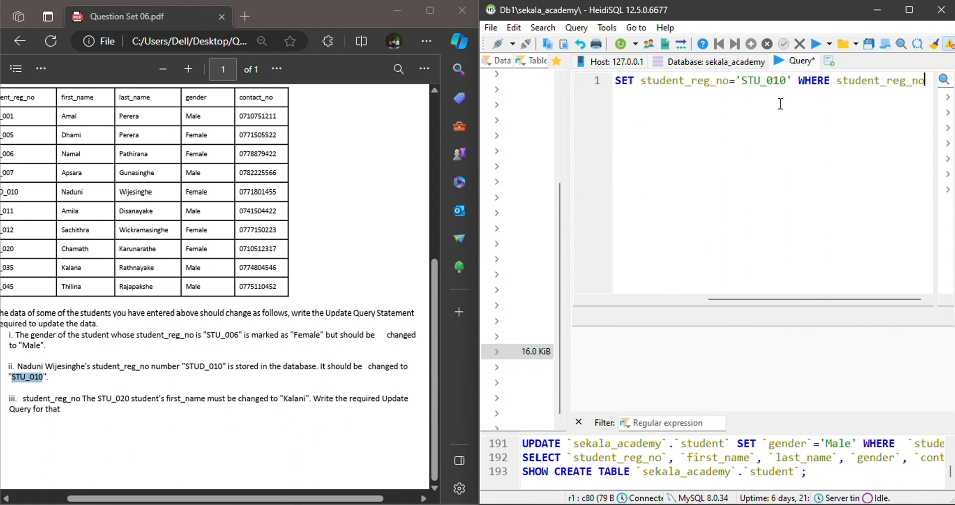
pyautogui.write("='")
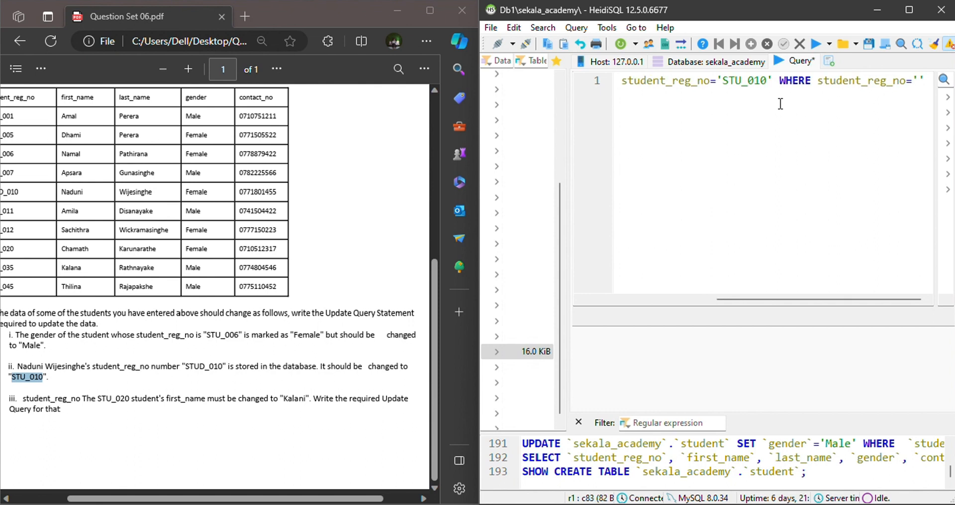
pyautogui.moveTo(185, 367); pyautogui.dragTo(223, 367)
pyautogui.hotkey('ctrl', 'c')
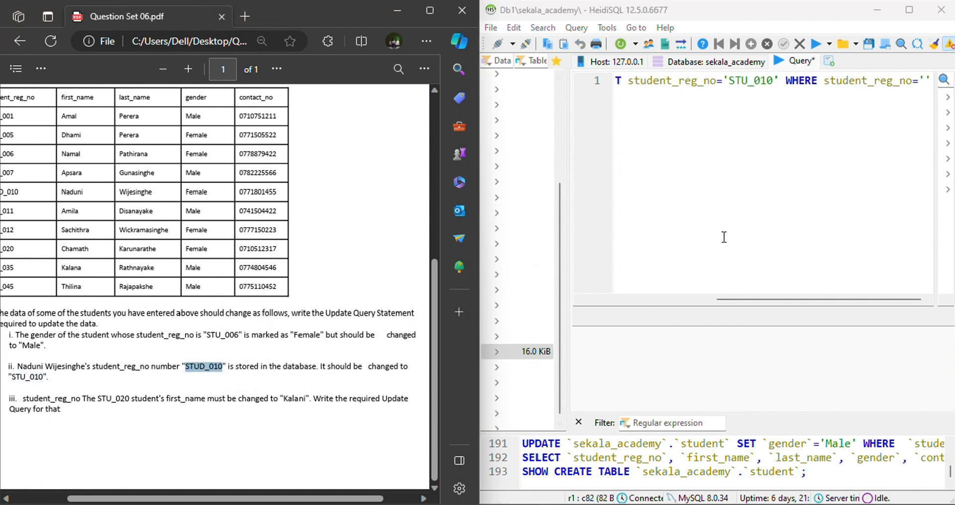
pyautogui.click(921, 81)
pyautogui.hotkey('ctrl', 'v')
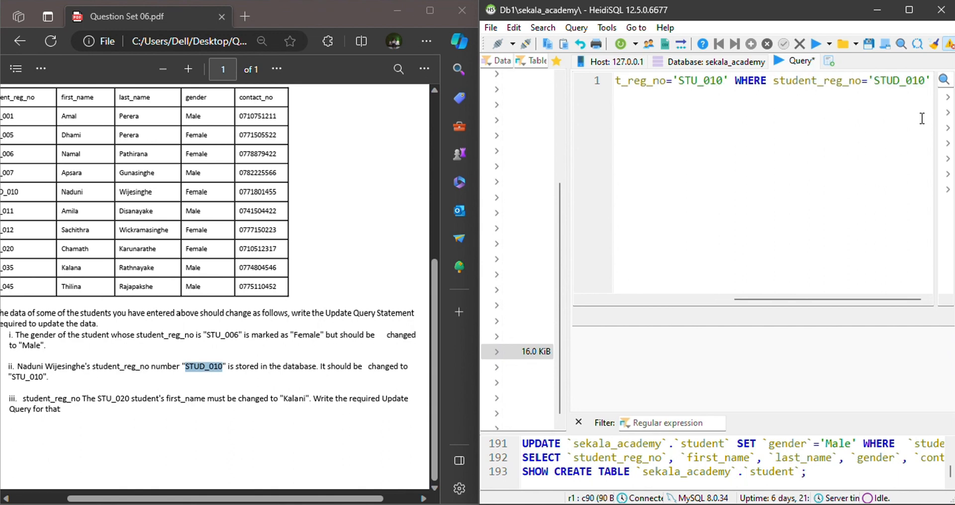
pyautogui.click(930, 80)
pyautogui.write(';')
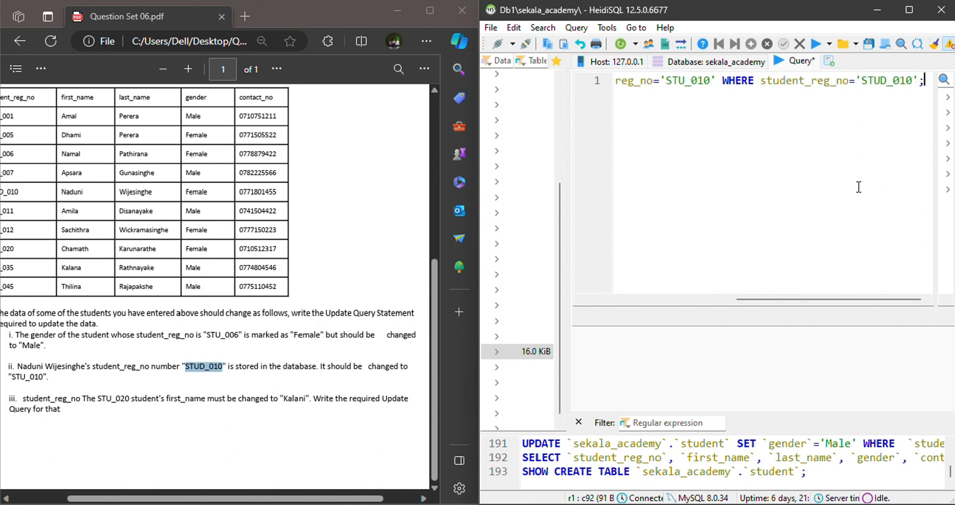
pyautogui.click(816, 44)
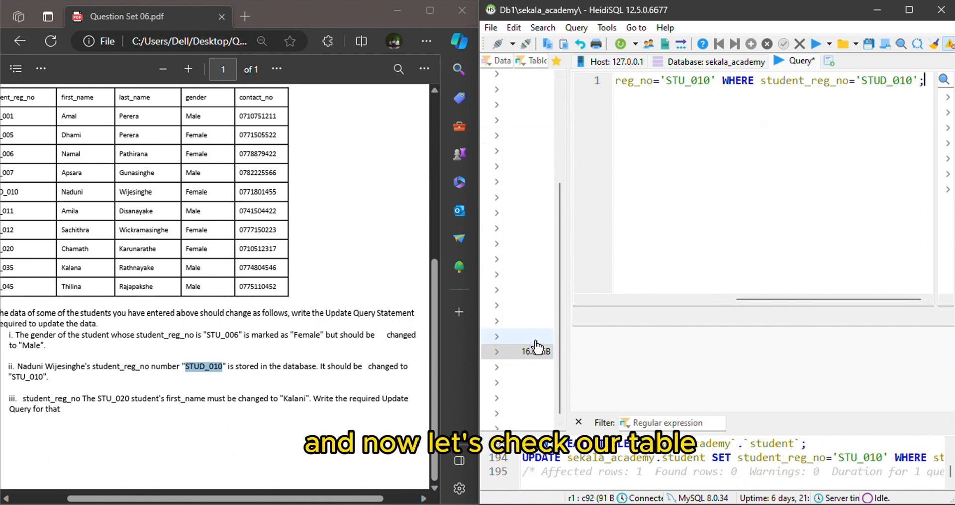
# Open the data of the student table in sekala_academy to check the updated registration number.
pyautogui.moveTo(565, 344); pyautogui.dragTo(622, 343)
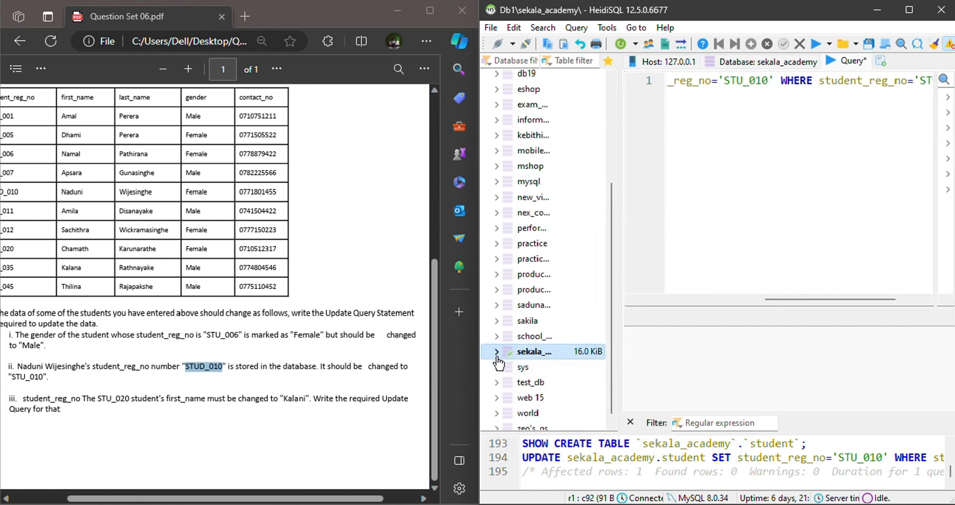
pyautogui.click(496, 351)
pyautogui.click(532, 366)
pyautogui.click(831, 77)
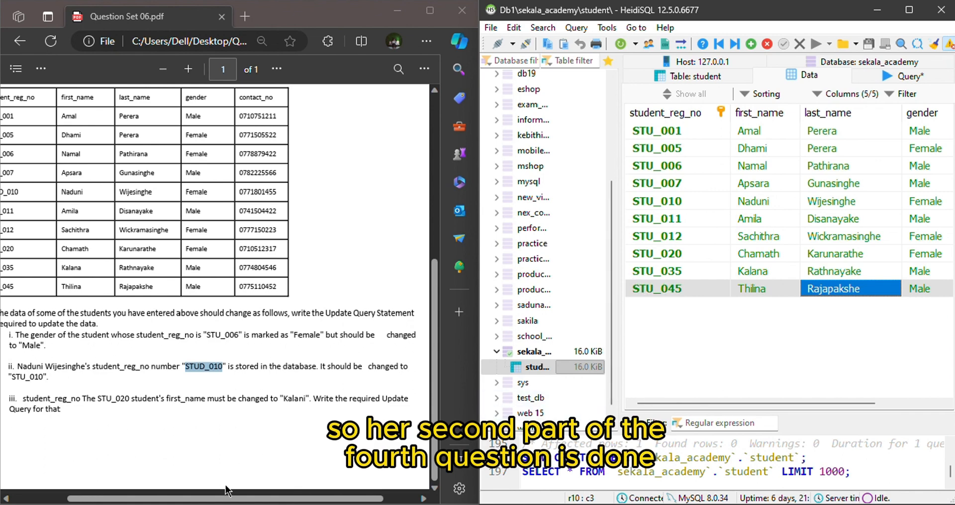
# Return to the query and delete everything after SET in the UPDATE statement to reuse it for part iii.
pyautogui.moveTo(228, 497); pyautogui.dragTo(184, 499)
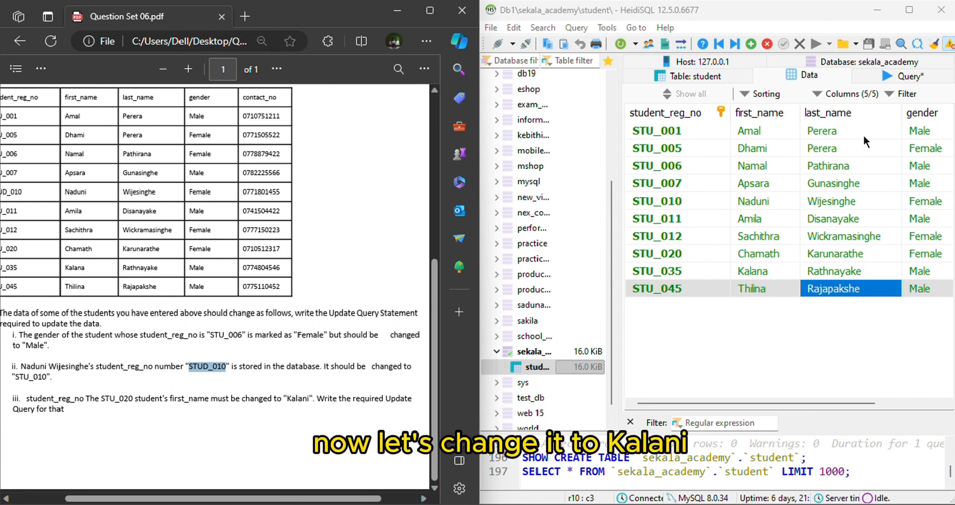
pyautogui.click(888, 80)
pyautogui.moveTo(777, 138); pyautogui.dragTo(726, 102)
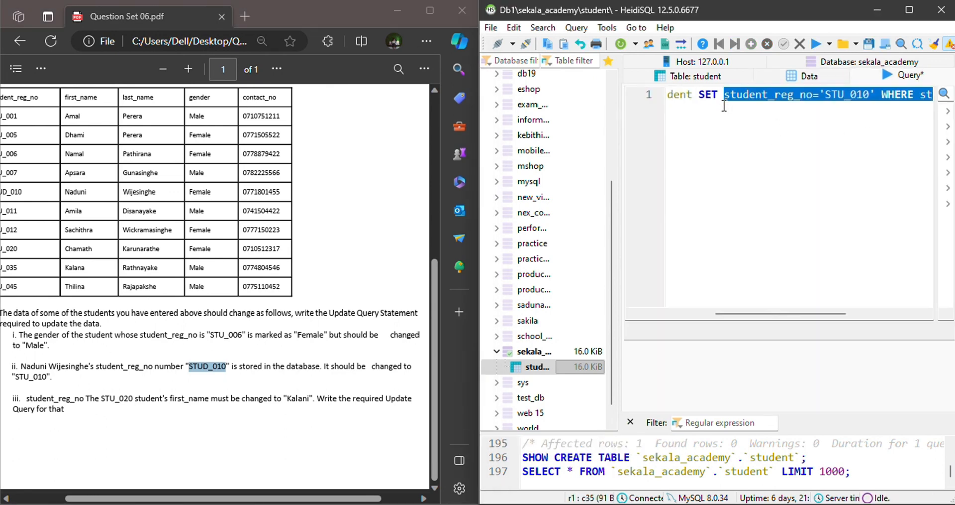
pyautogui.press('BackSpace')
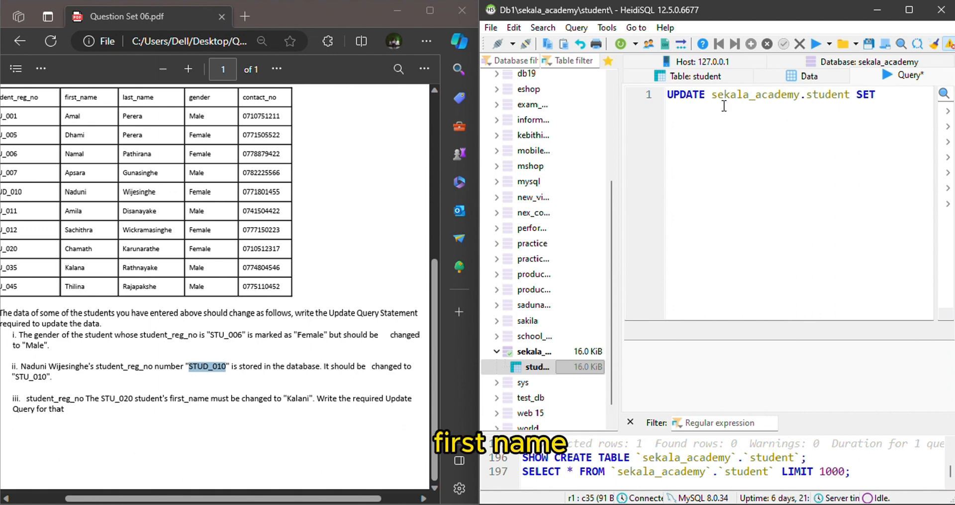
# Complete the SET clause with first_name equal to the new first name given in part iii, in single quotes.
pyautogui.write('first_')
pyautogui.write('anme')
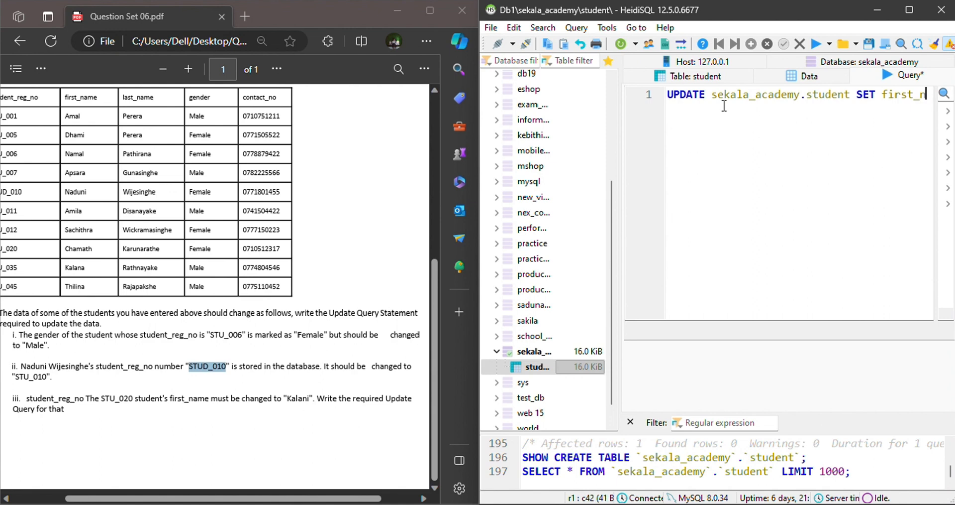
pyautogui.write("ame=''")
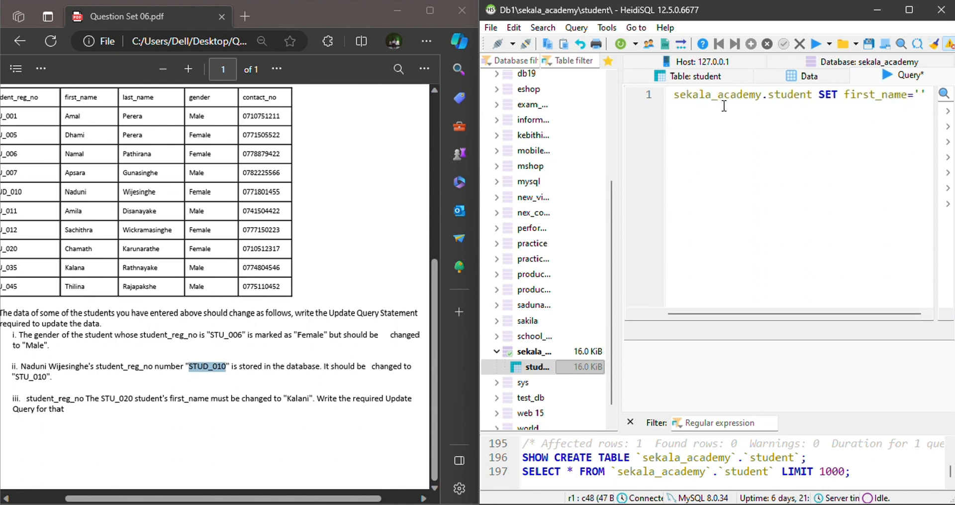
pyautogui.press('Left')
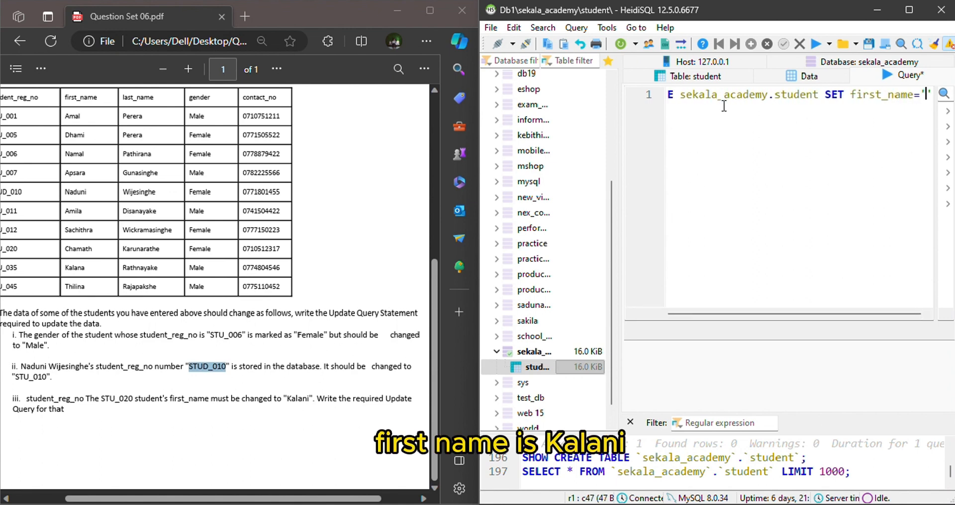
pyautogui.write('Kalani')
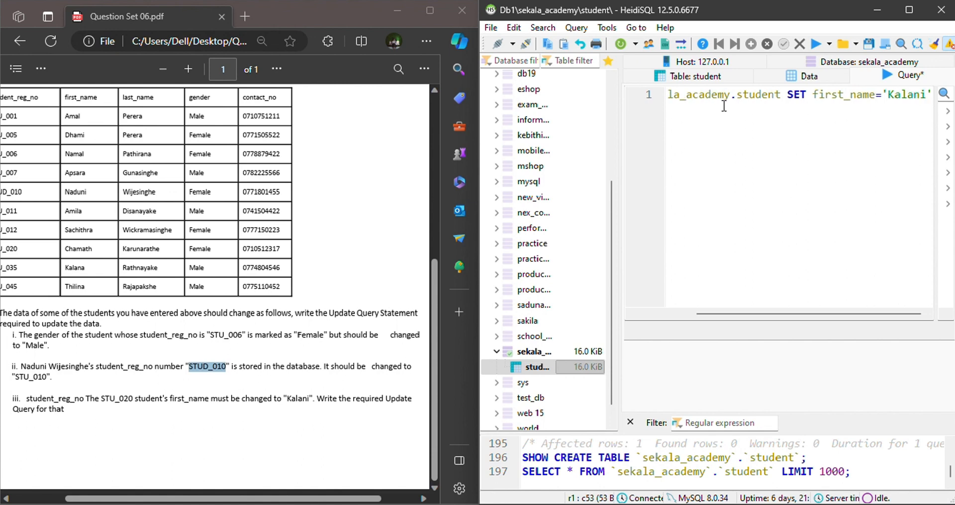
# Add a WHERE condition with student_reg_no equal to the registration number given in part iii, in single quotes, and execute the UPDATE query.
pyautogui.press('Right')
pyautogui.write('WHERE ')
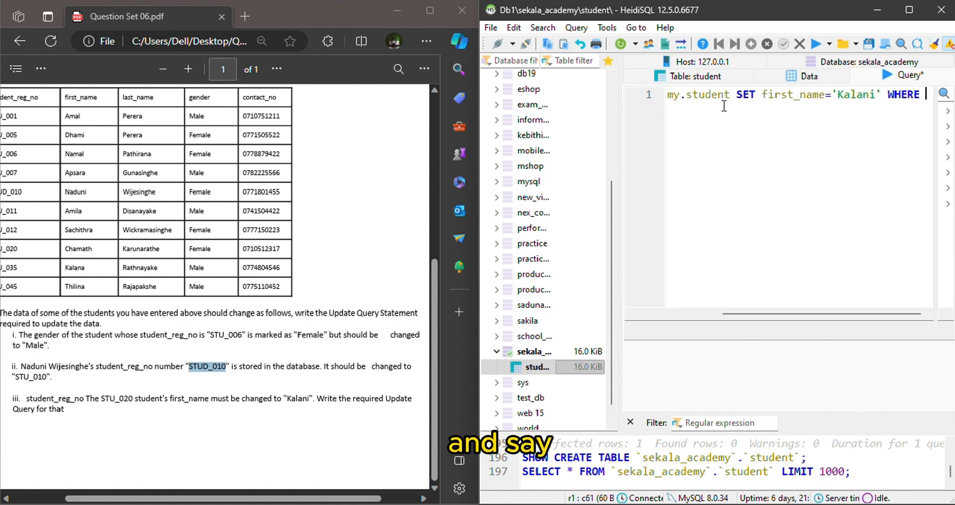
pyautogui.write('stude')
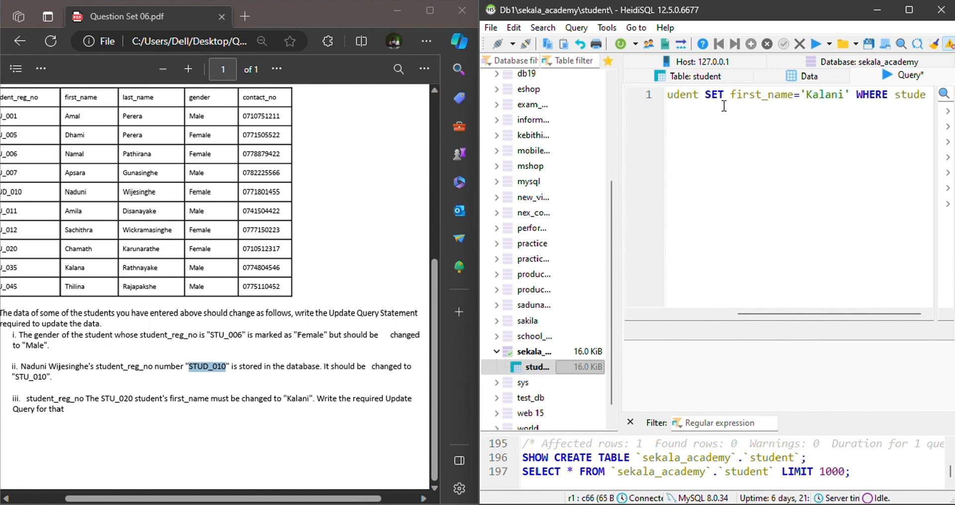
pyautogui.write("nt_reg_no-'")
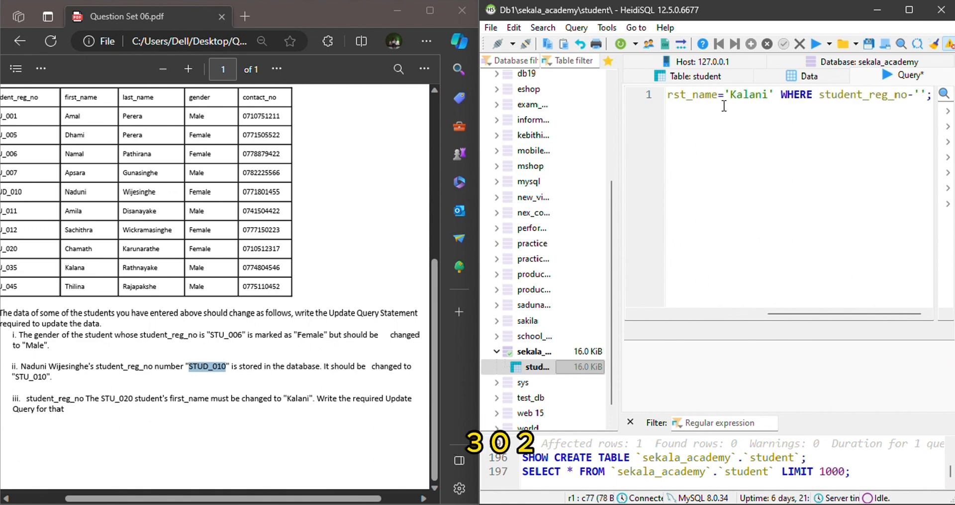
pyautogui.write('STU_')
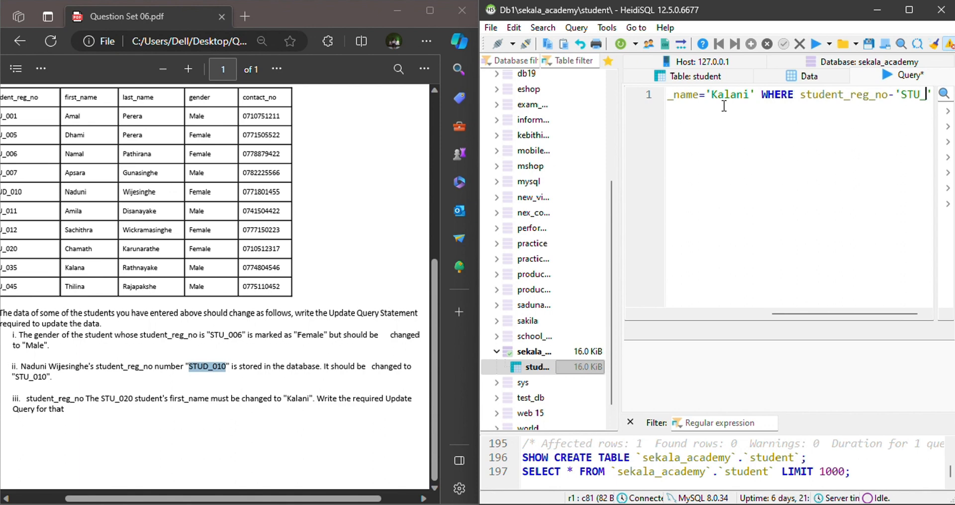
pyautogui.write('020')
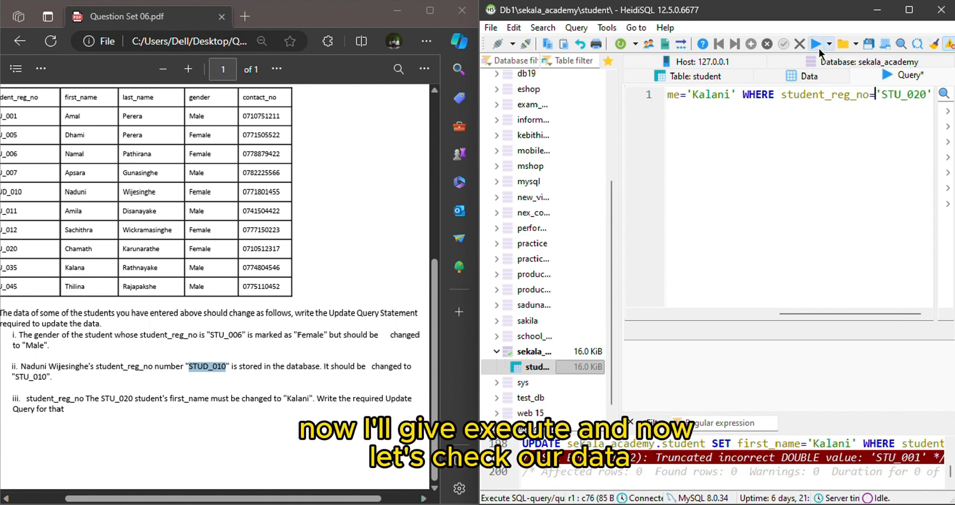
pyautogui.click(819, 48)
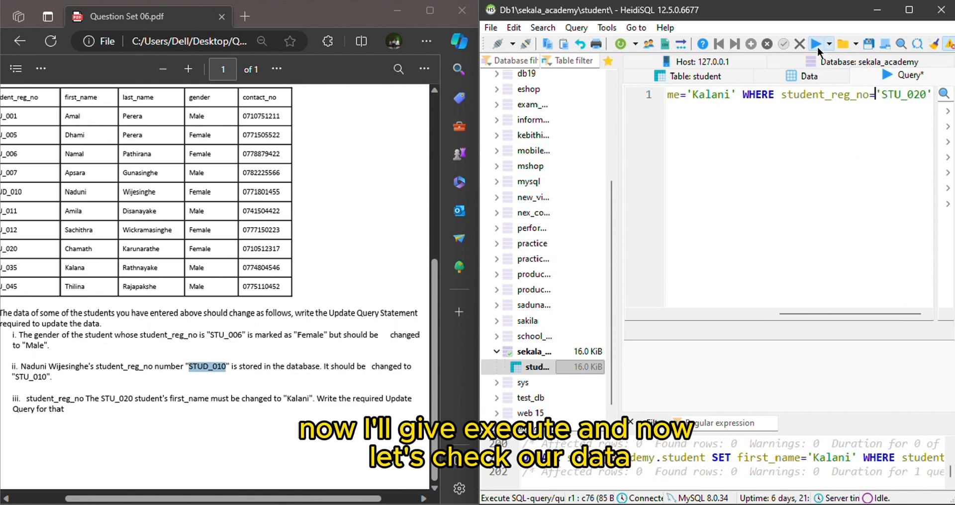
# Open the data of the student table and refresh it to check the first name changed for part iii.
pyautogui.click(796, 79)
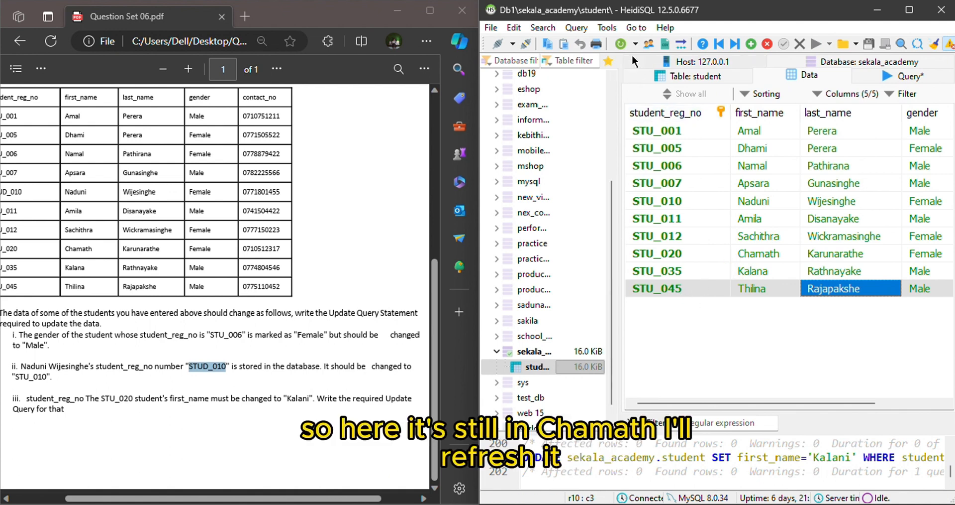
pyautogui.click(621, 44)
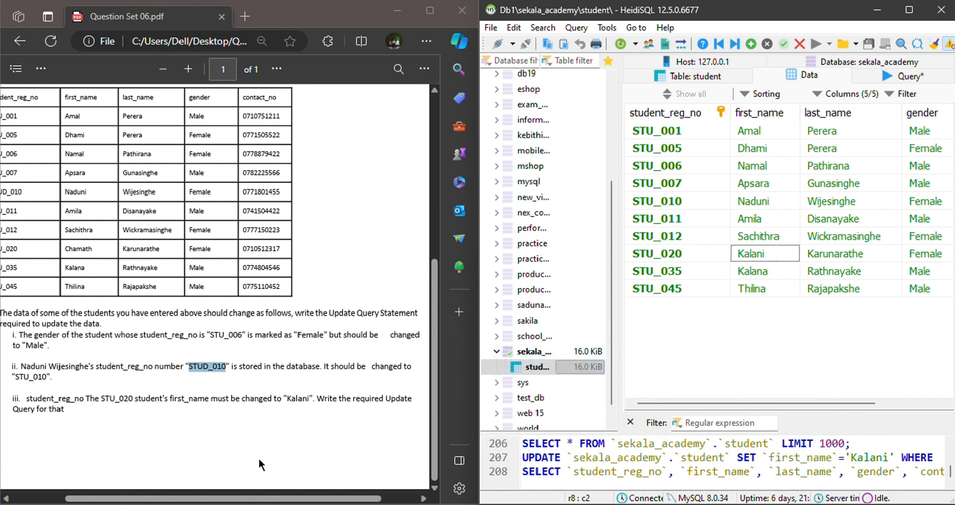
pyautogui.click(82, 416)
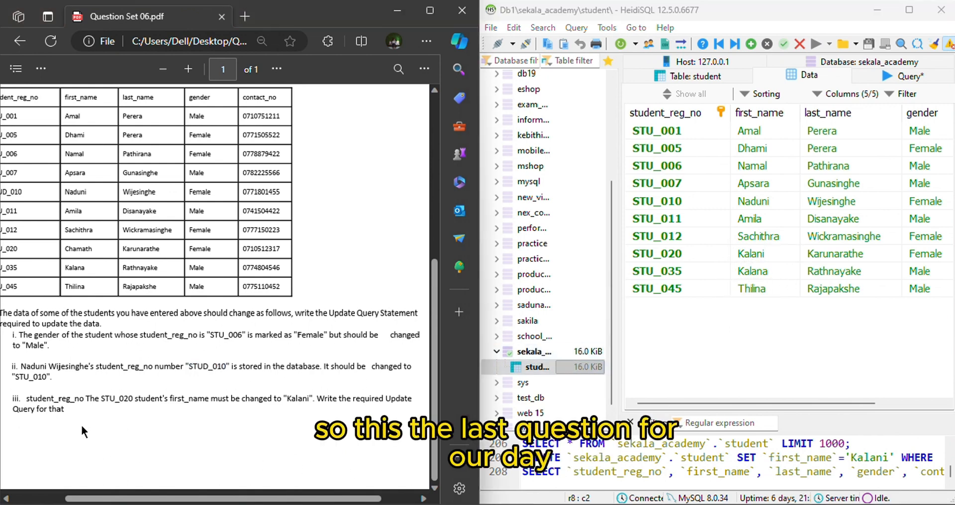